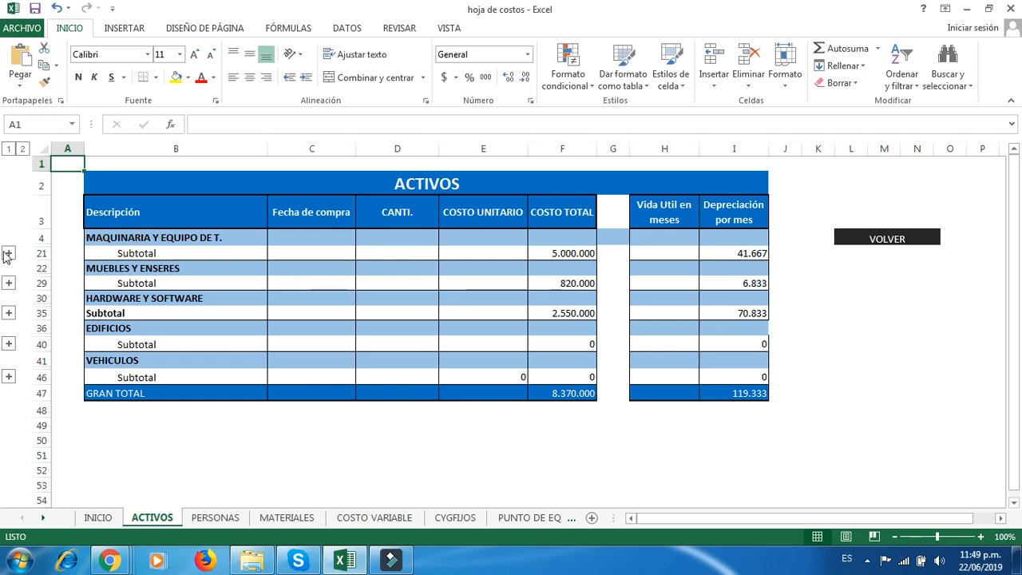
Step: Expand the Maquinaria y equipo group and examine the Amasadora row's purchase date, quantity, costs and monthly depreciation
{"action": "left_click", "coordinate": [8, 252]}
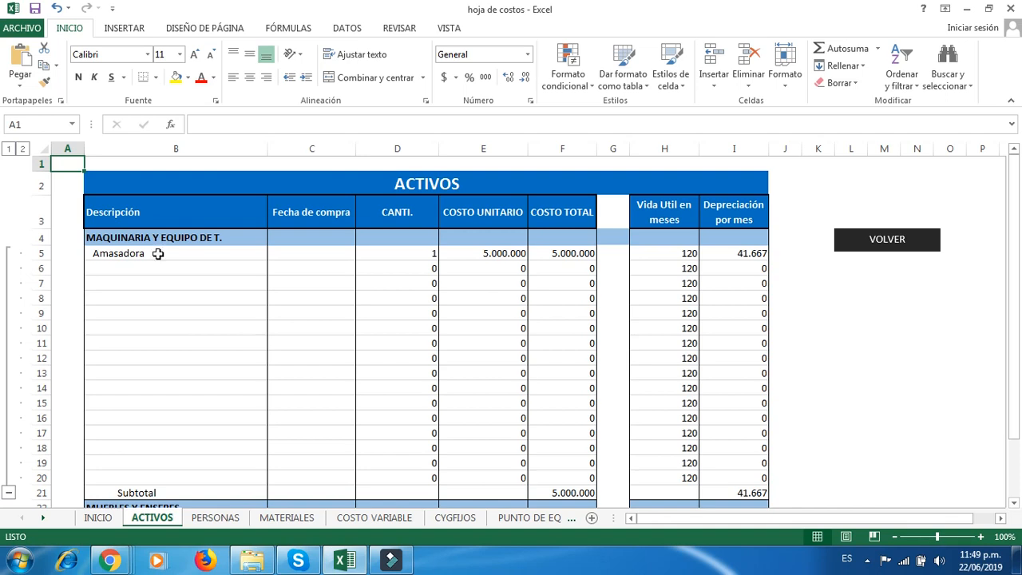
{"action": "left_click", "coordinate": [302, 253]}
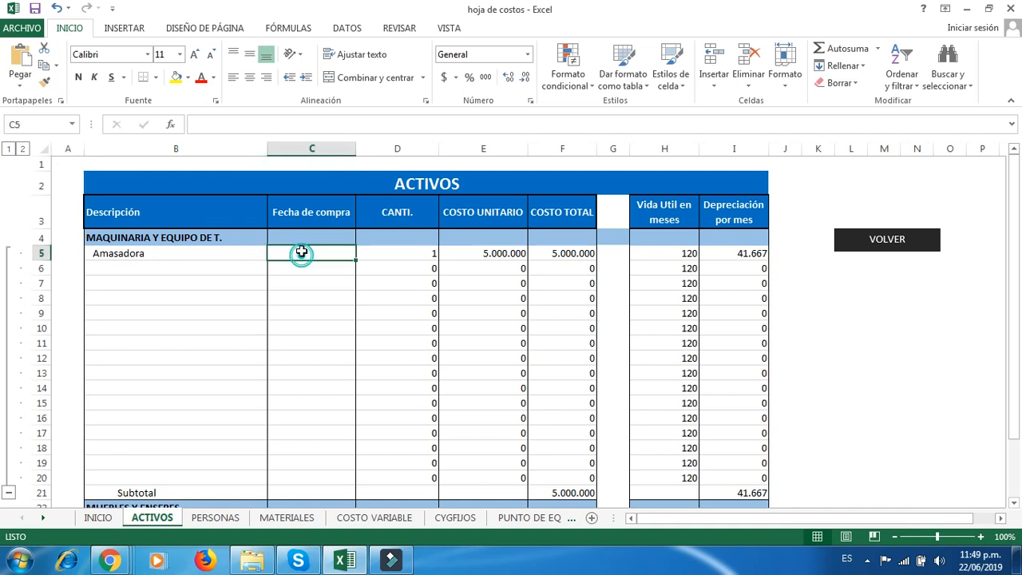
{"action": "left_click", "coordinate": [420, 251]}
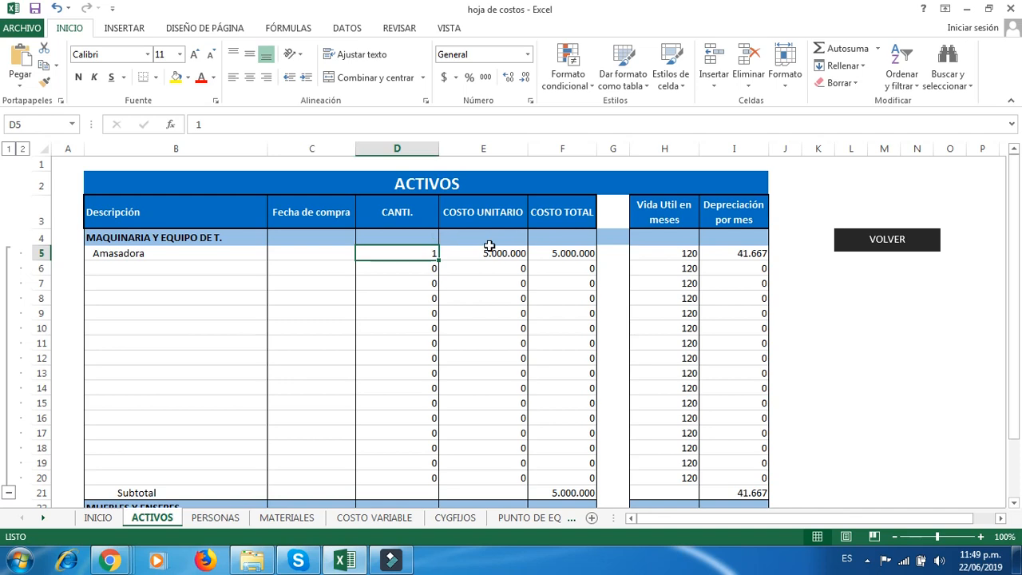
{"action": "left_click", "coordinate": [487, 253]}
{"action": "left_click", "coordinate": [576, 253]}
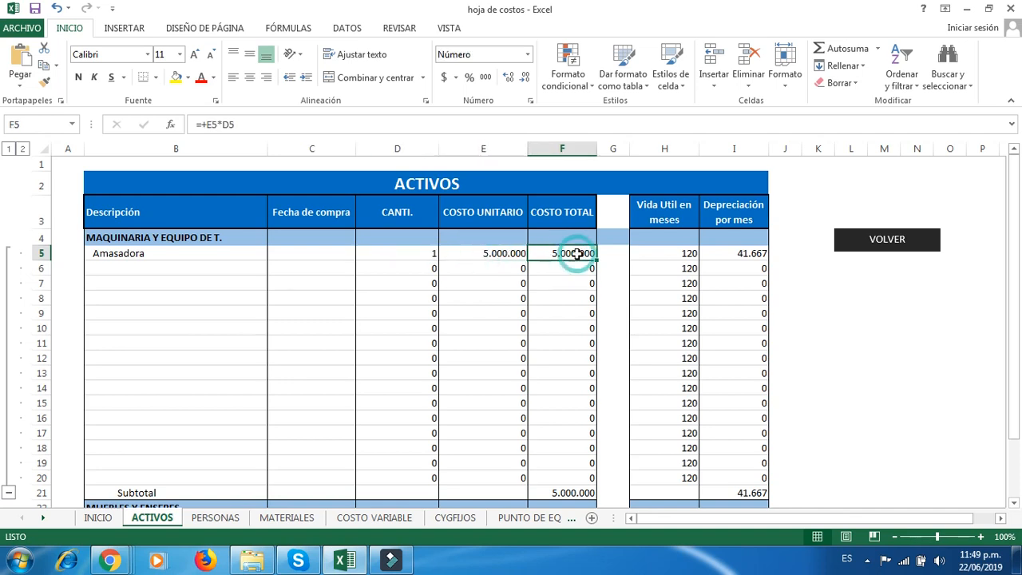
{"action": "left_click", "coordinate": [752, 253]}
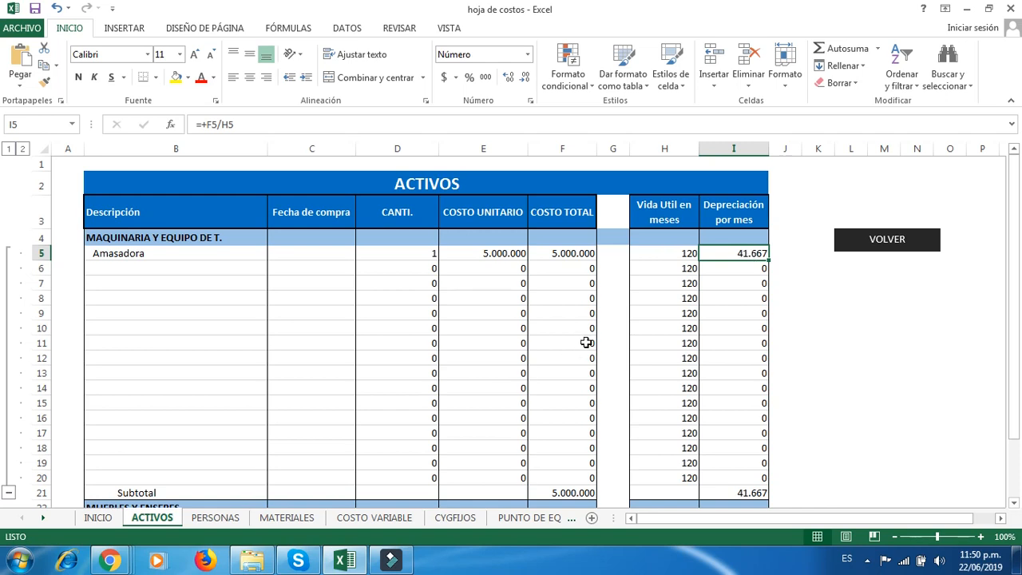
Step: Expand the Muebles y enseres and Hardware y software groups to show their individual asset rows
{"action": "scroll", "coordinate": [679, 332], "scroll_direction": "down", "scroll_amount": 1}
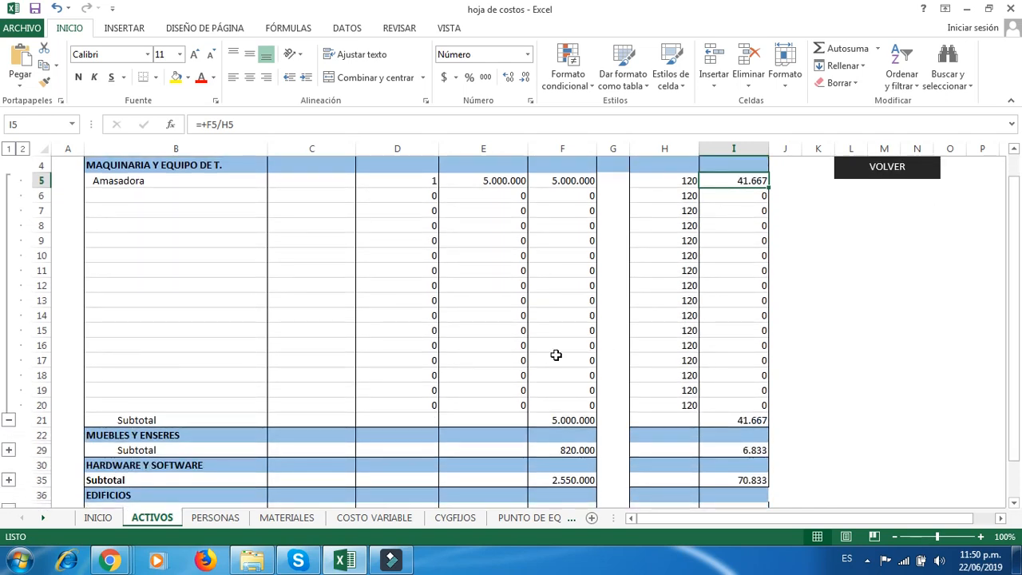
{"action": "scroll", "coordinate": [589, 333], "scroll_direction": "down", "scroll_amount": 1}
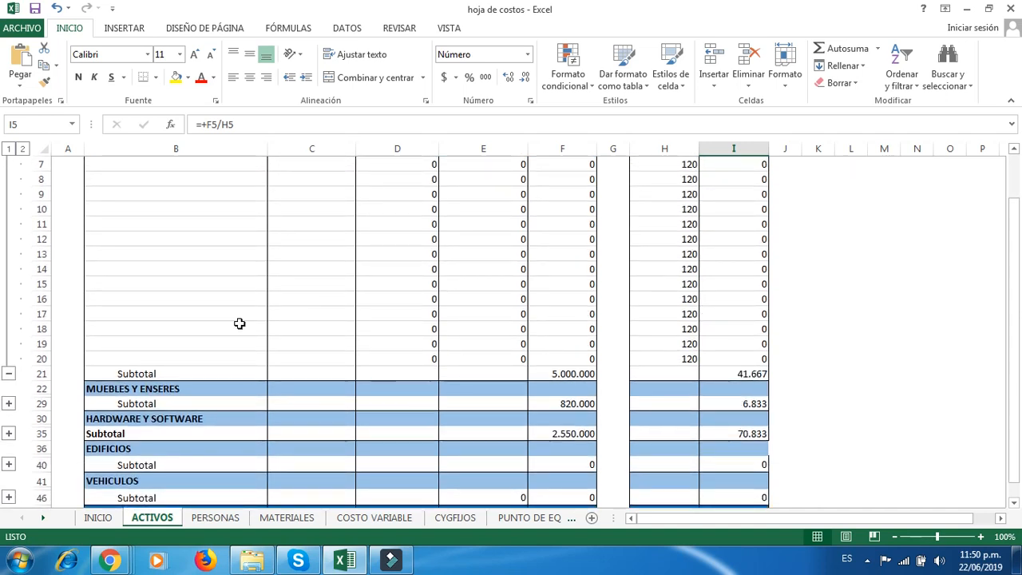
{"action": "left_click", "coordinate": [8, 403]}
{"action": "scroll", "coordinate": [86, 406], "scroll_direction": "down", "scroll_amount": 2}
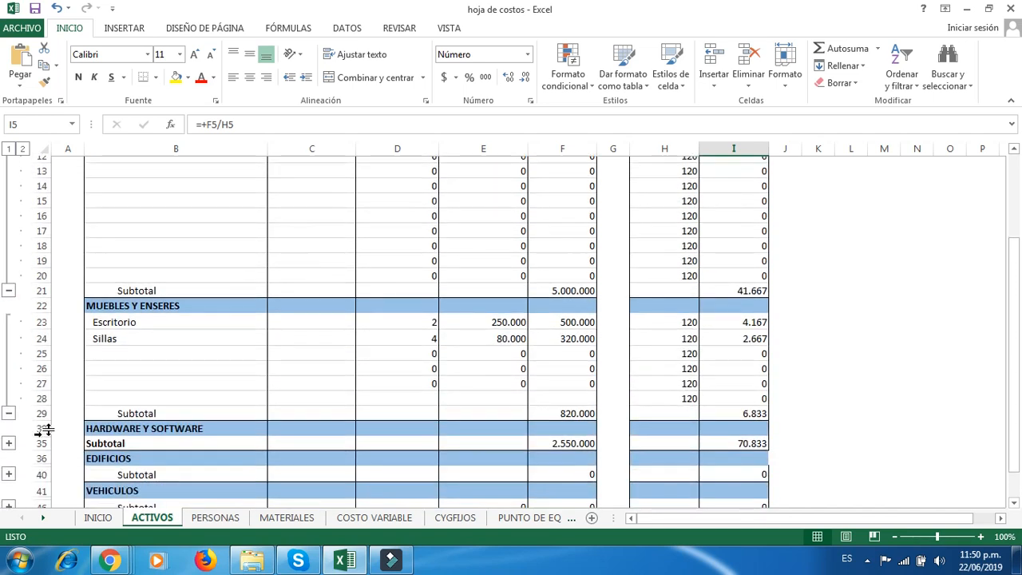
{"action": "left_click", "coordinate": [8, 437]}
Step: Expand the Edificios and Vehiculos groups and review the production, administration and sales vehicle rows
{"action": "scroll", "coordinate": [150, 411], "scroll_direction": "down", "scroll_amount": 2}
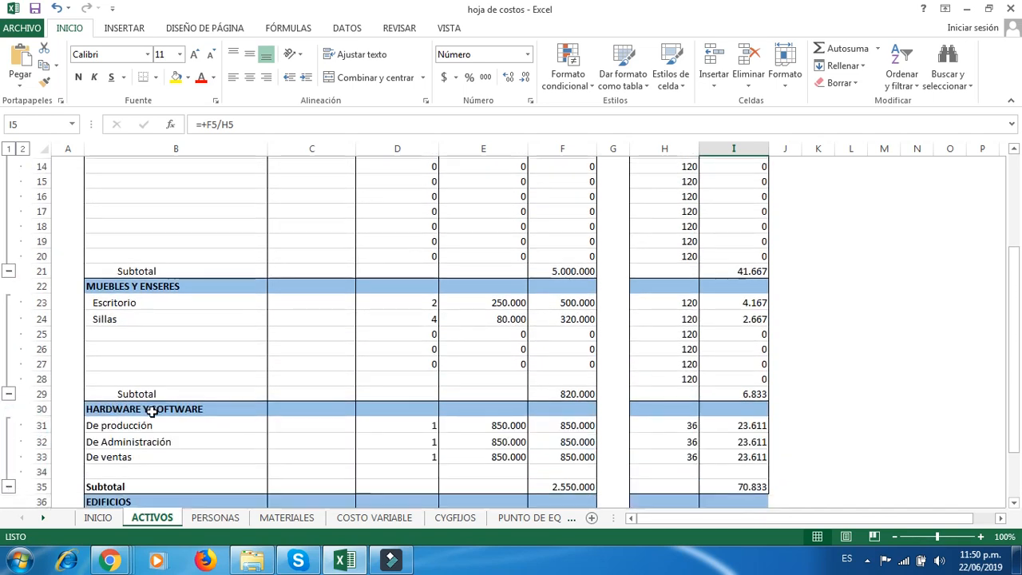
{"action": "left_click", "coordinate": [8, 440]}
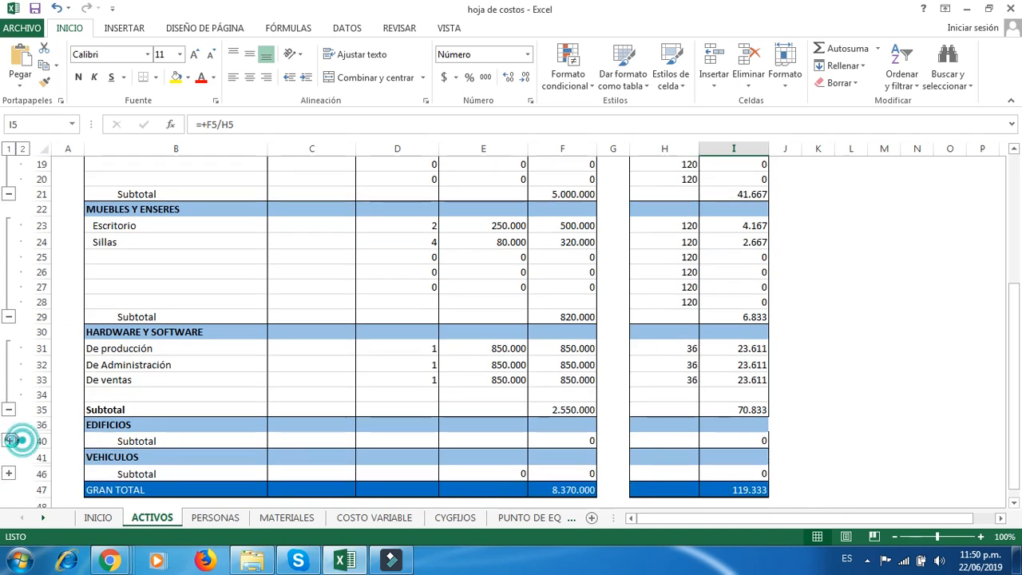
{"action": "scroll", "coordinate": [84, 412], "scroll_direction": "down", "scroll_amount": 1}
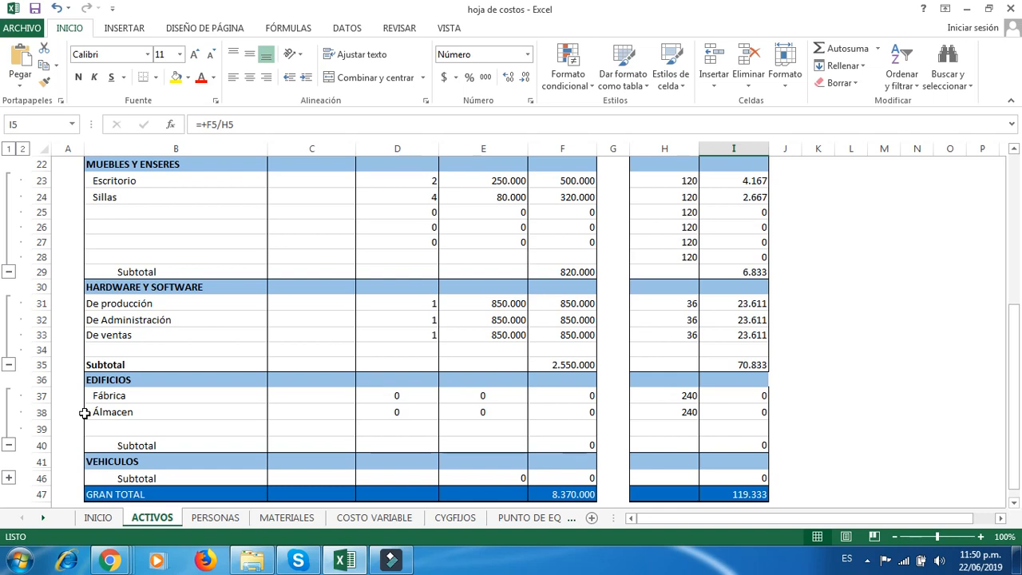
{"action": "left_click", "coordinate": [8, 478]}
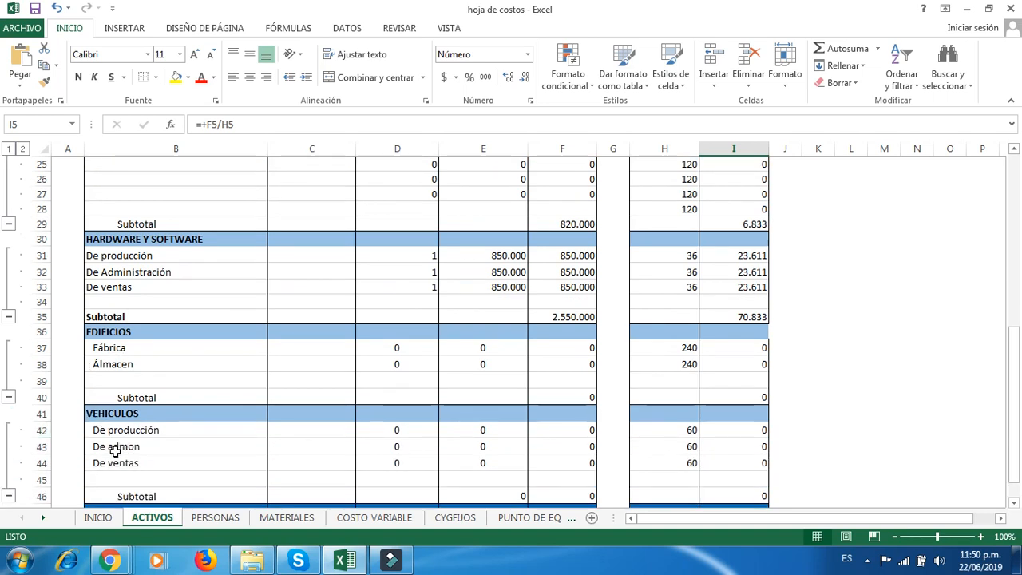
{"action": "left_click", "coordinate": [119, 429]}
{"action": "left_click", "coordinate": [116, 447]}
{"action": "left_click", "coordinate": [127, 462]}
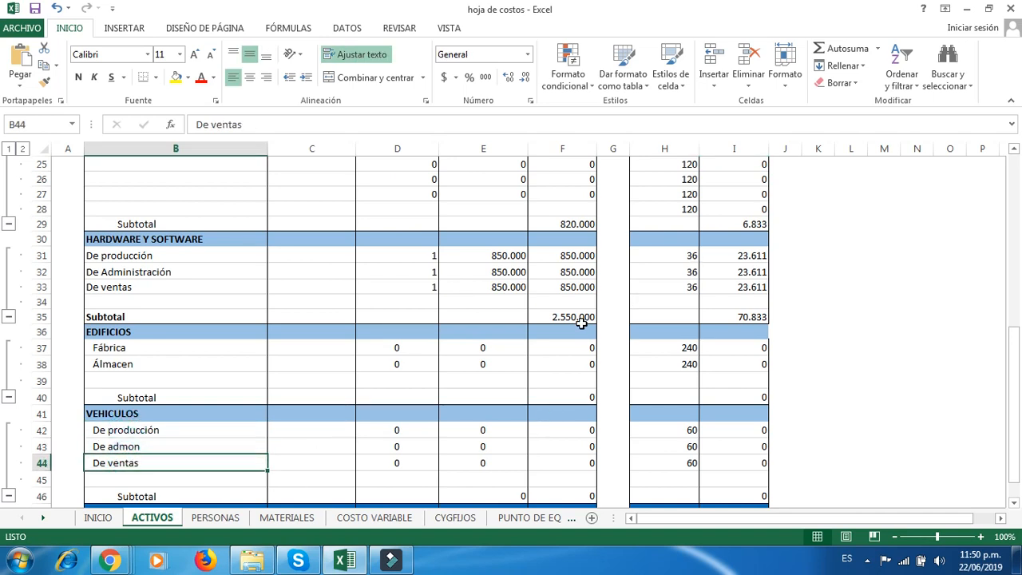
Step: Return from the assets sheet to the template's INICIO page and open the PERSONAS sheet
{"action": "scroll", "coordinate": [575, 326], "scroll_direction": "up", "scroll_amount": 5}
{"action": "scroll", "coordinate": [572, 329], "scroll_direction": "up", "scroll_amount": 2}
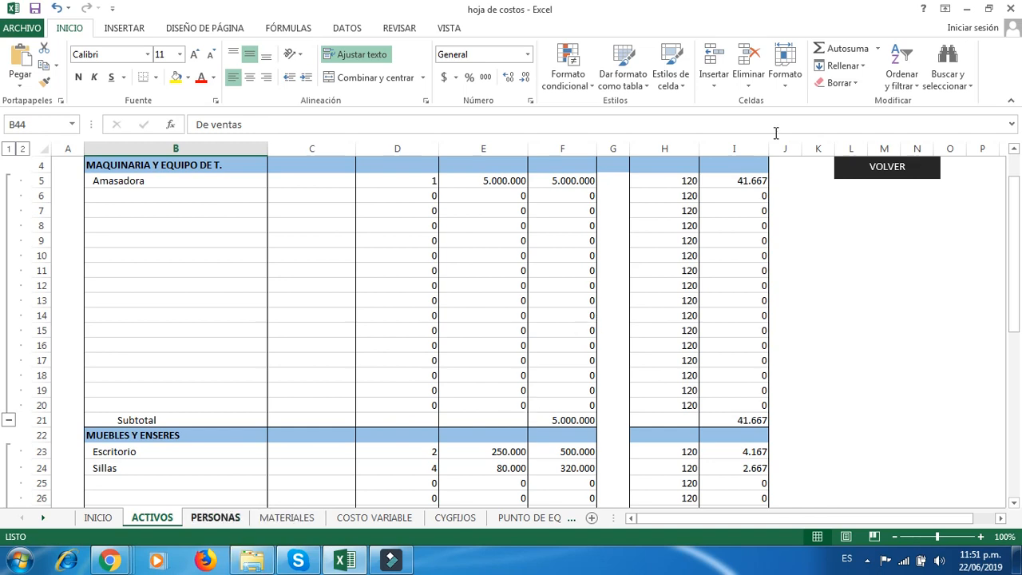
{"action": "left_click", "coordinate": [863, 177]}
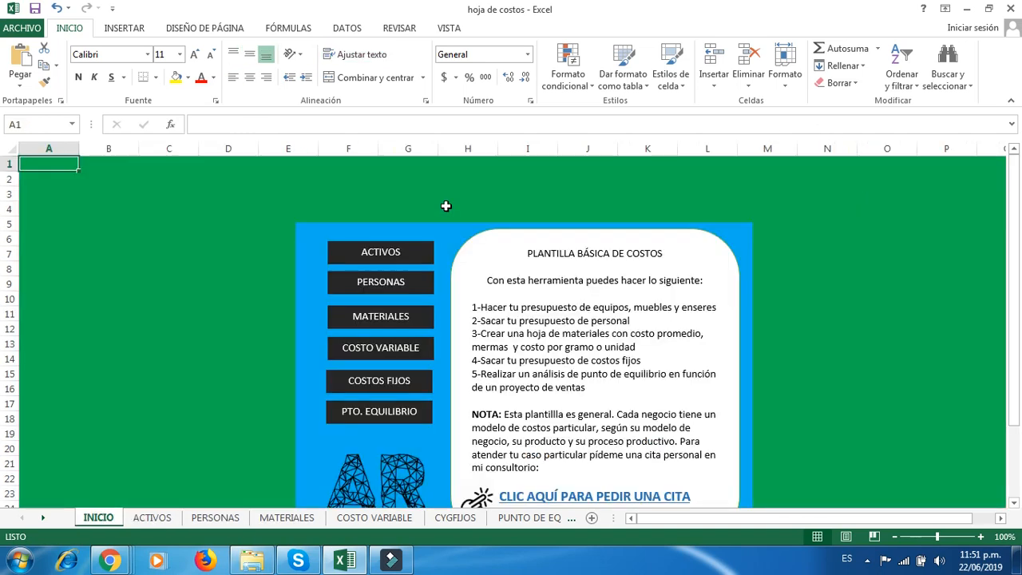
{"action": "left_click", "coordinate": [382, 284]}
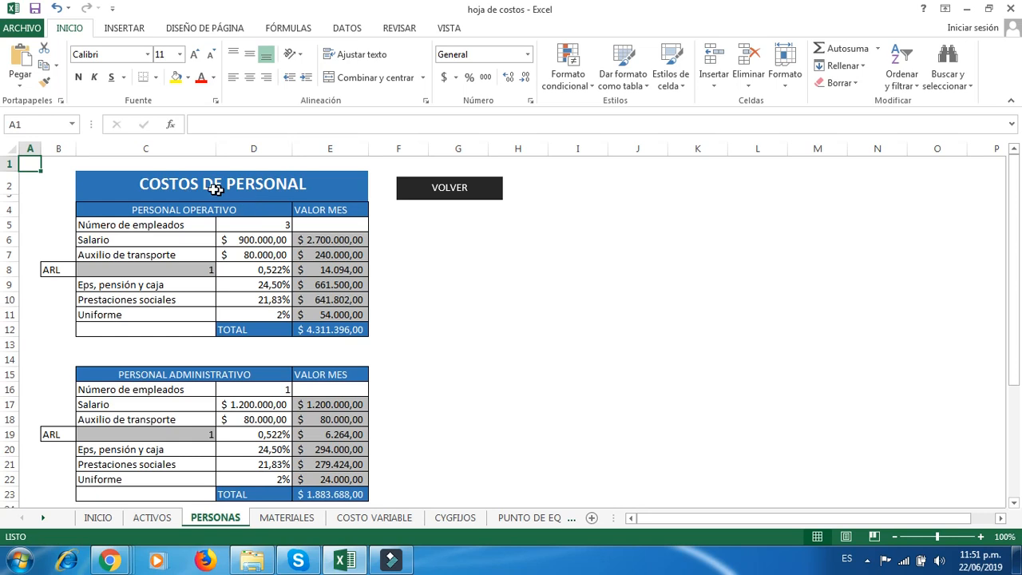
Step: Review the operating, administrative and sales personnel sections of the personnel cost sheet
{"action": "left_click", "coordinate": [169, 214]}
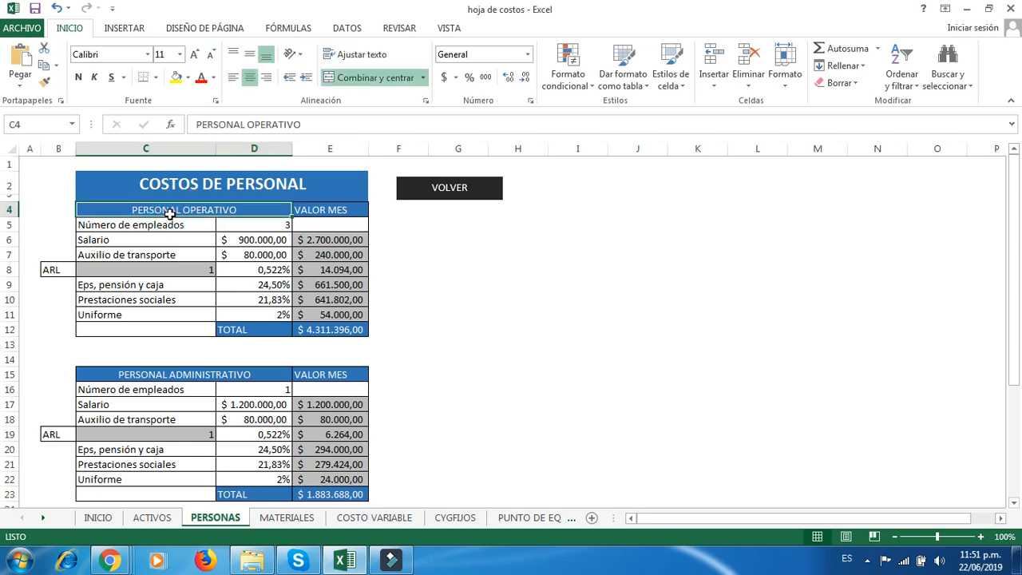
{"action": "left_click", "coordinate": [195, 374]}
{"action": "scroll", "coordinate": [273, 367], "scroll_direction": "down", "scroll_amount": 3}
{"action": "left_click", "coordinate": [218, 361]}
{"action": "scroll", "coordinate": [219, 361], "scroll_direction": "up", "scroll_amount": 4}
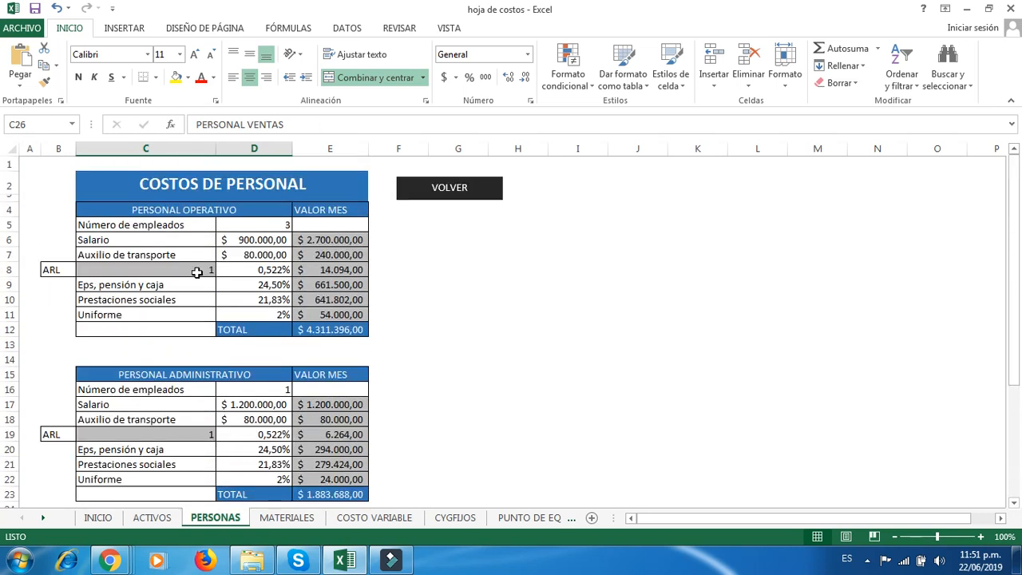
Step: Examine the number of employees, salary and transport allowance entries for the operating personnel
{"action": "left_click", "coordinate": [199, 223]}
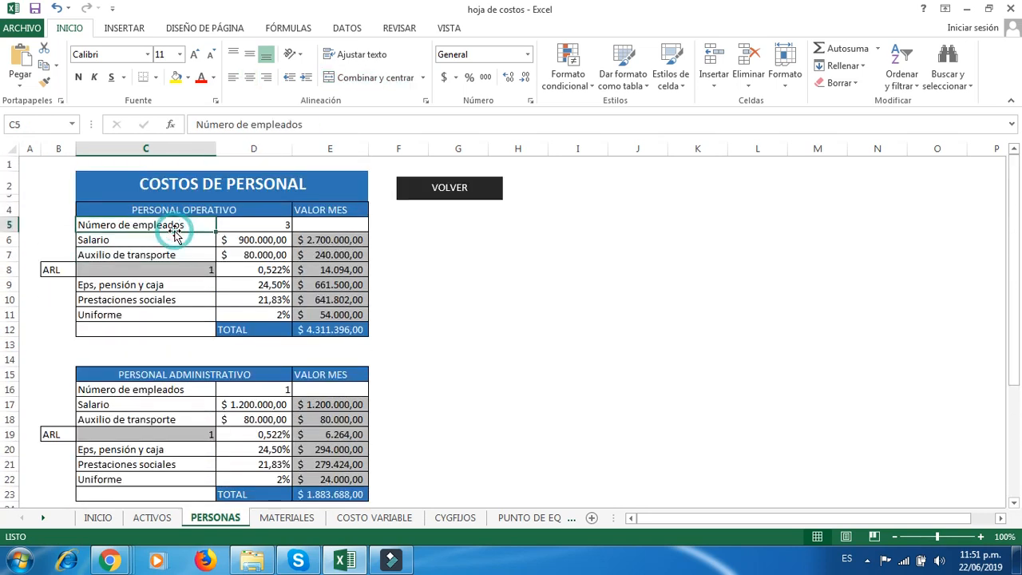
{"action": "left_click", "coordinate": [276, 226]}
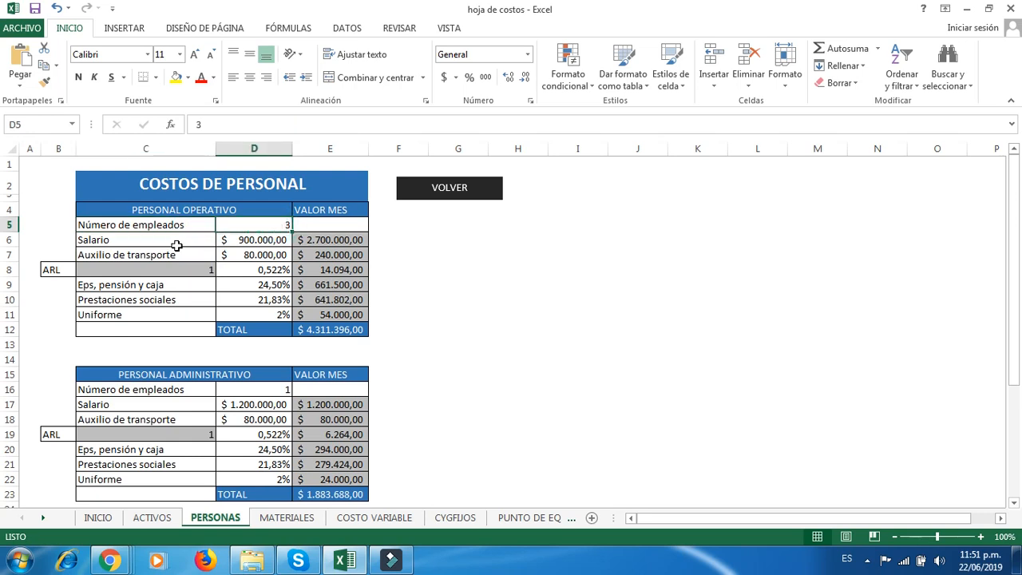
{"action": "left_click", "coordinate": [252, 243]}
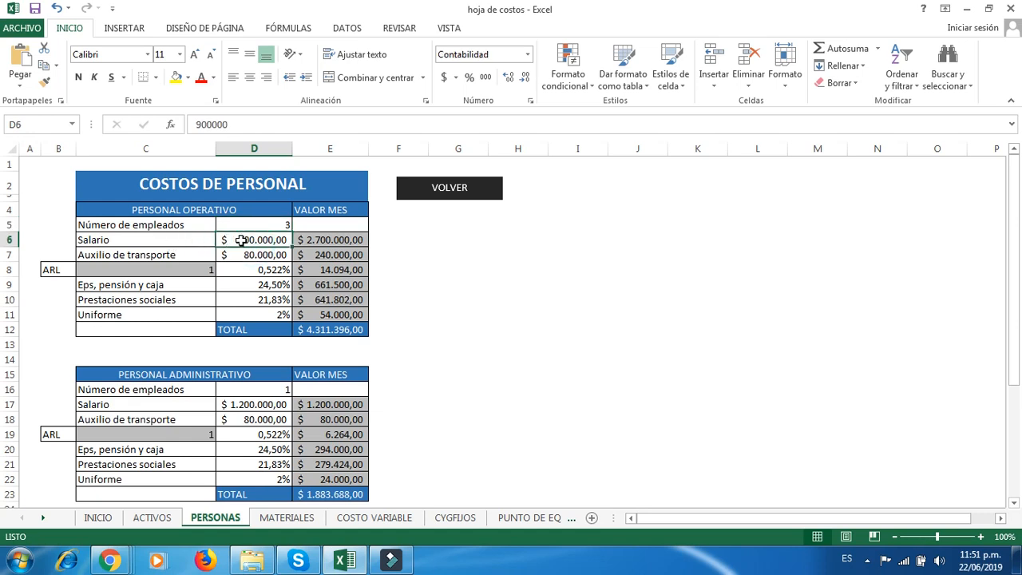
{"action": "left_click", "coordinate": [253, 254]}
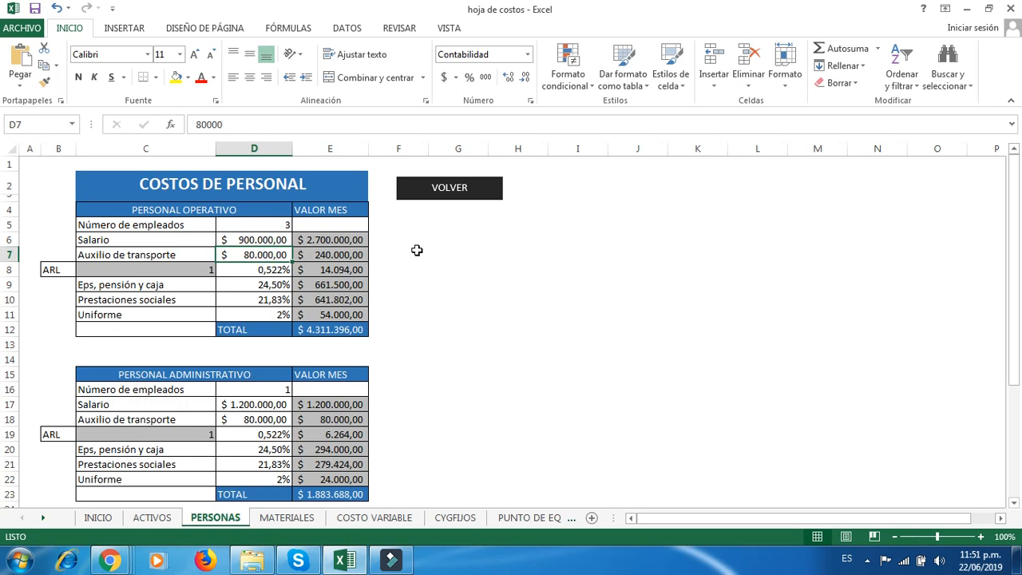
Step: Try ARL risk level 4 for the operating personnel, and set it to level 3 instead
{"action": "left_click", "coordinate": [51, 270]}
{"action": "left_click", "coordinate": [142, 270]}
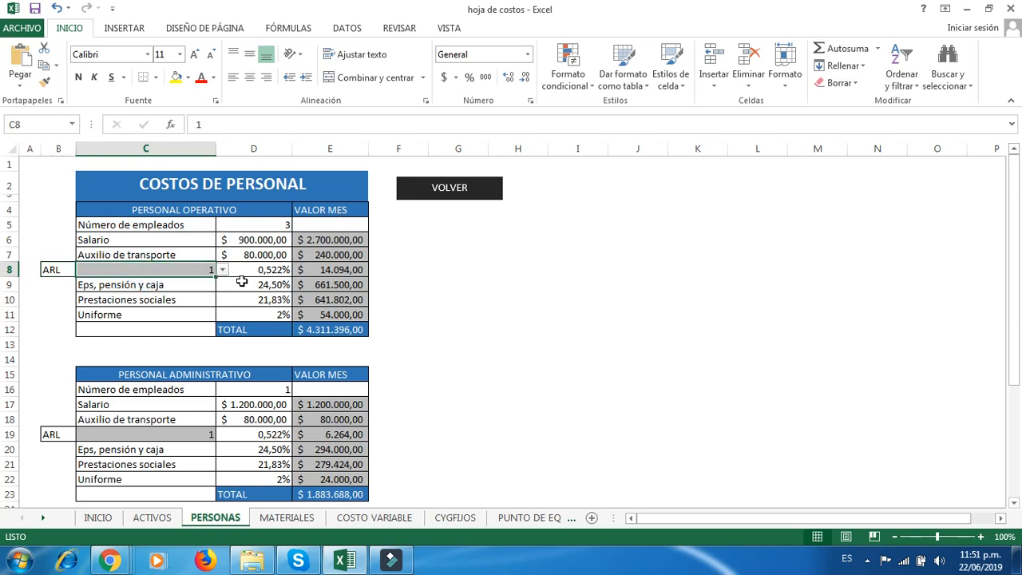
{"action": "left_click", "coordinate": [223, 271]}
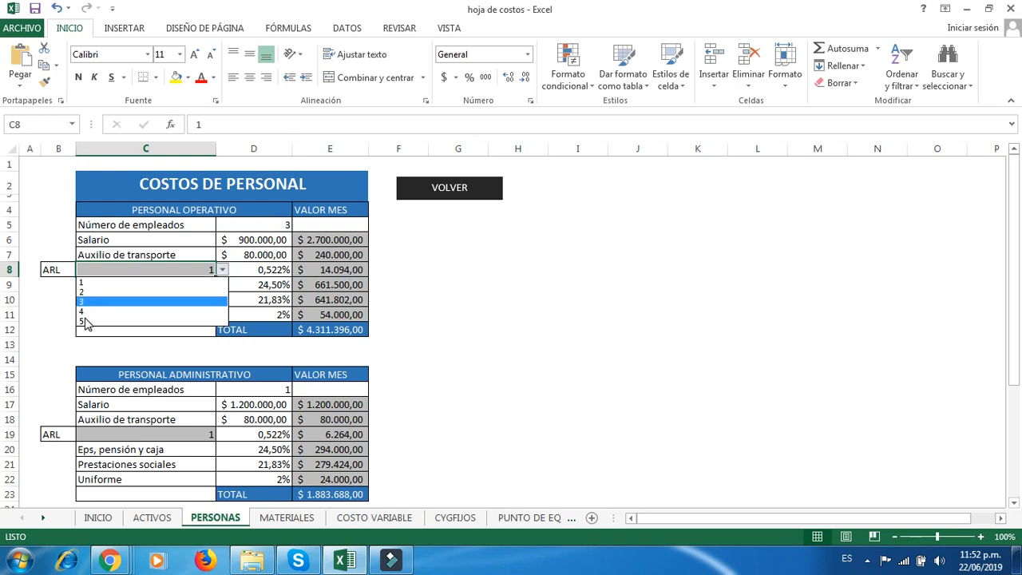
{"action": "left_click", "coordinate": [83, 312]}
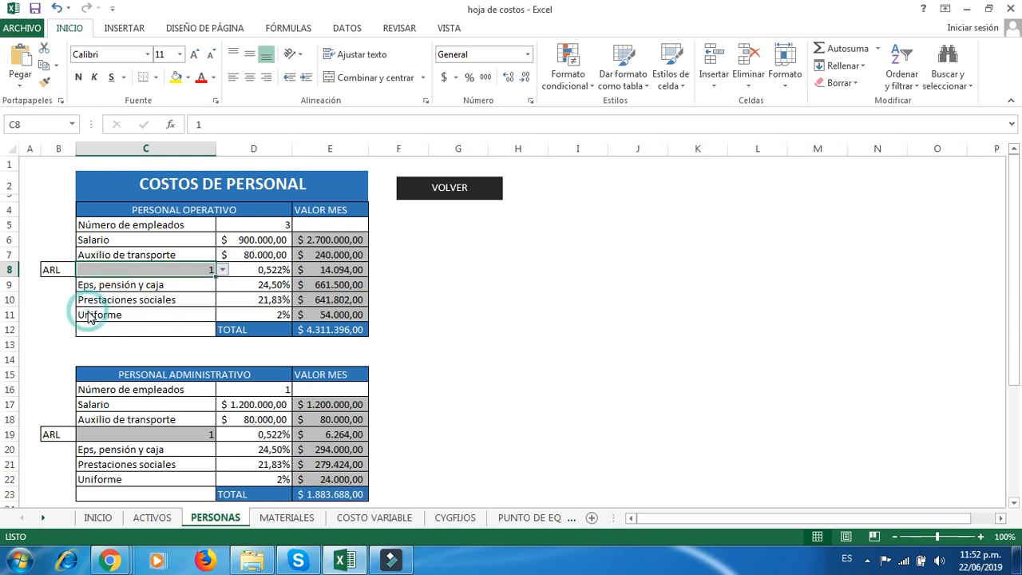
{"action": "left_click", "coordinate": [223, 270]}
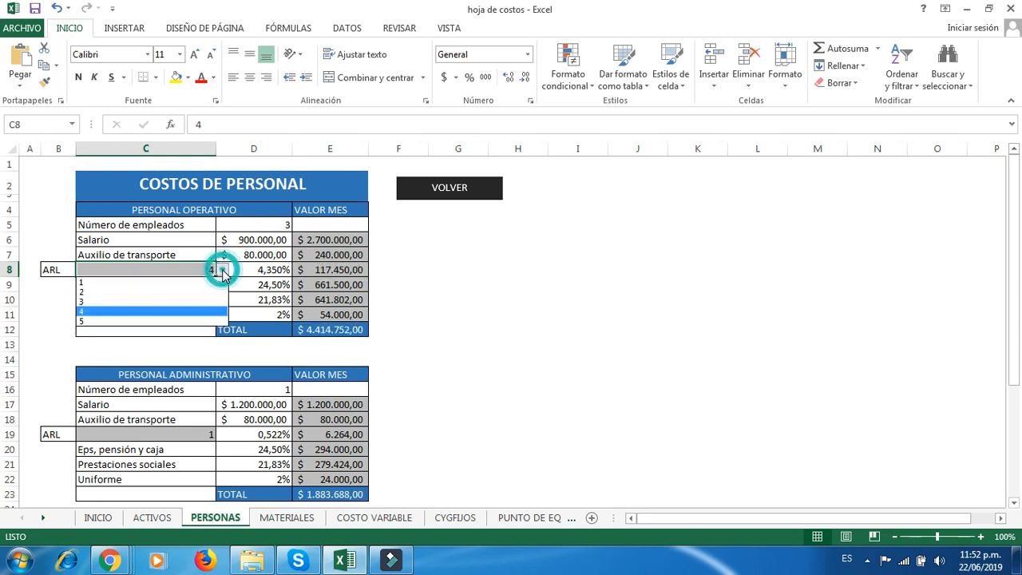
{"action": "left_click", "coordinate": [140, 303]}
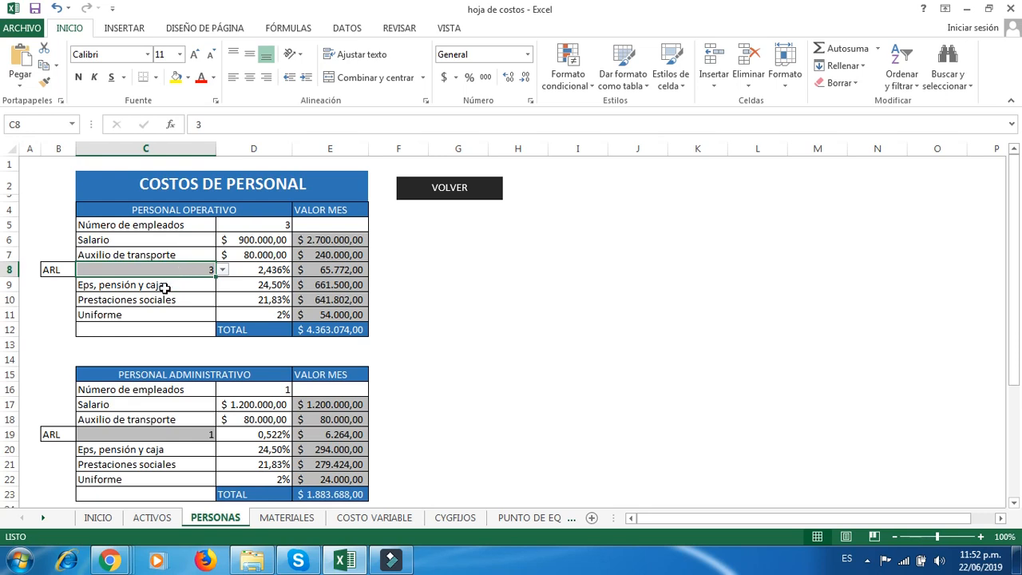
Step: Examine the operating personnel's percentages for Eps, pensión y caja, Prestaciones sociales and Uniforme
{"action": "left_click", "coordinate": [164, 288]}
{"action": "left_click", "coordinate": [201, 269]}
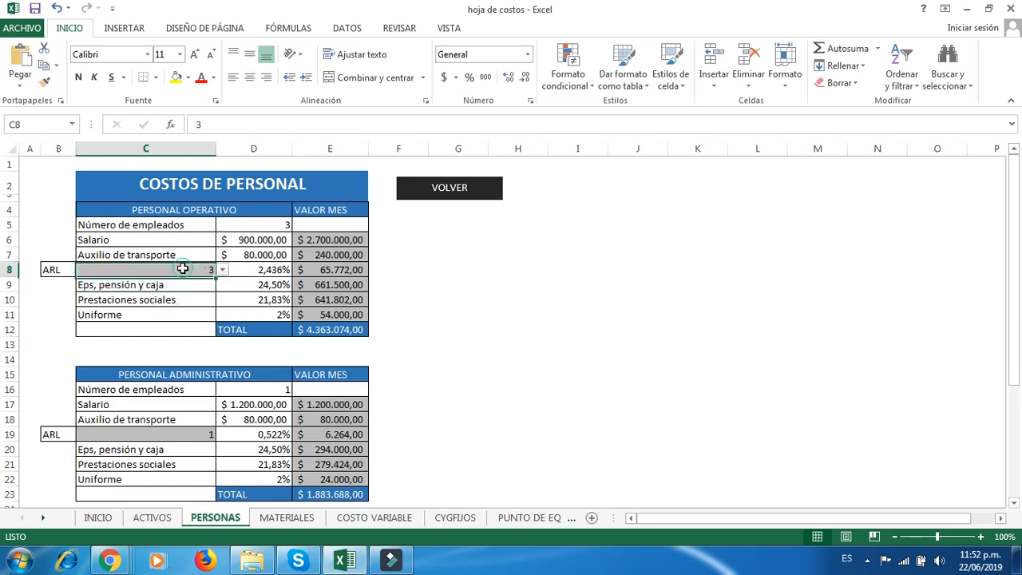
{"action": "left_click", "coordinate": [164, 286]}
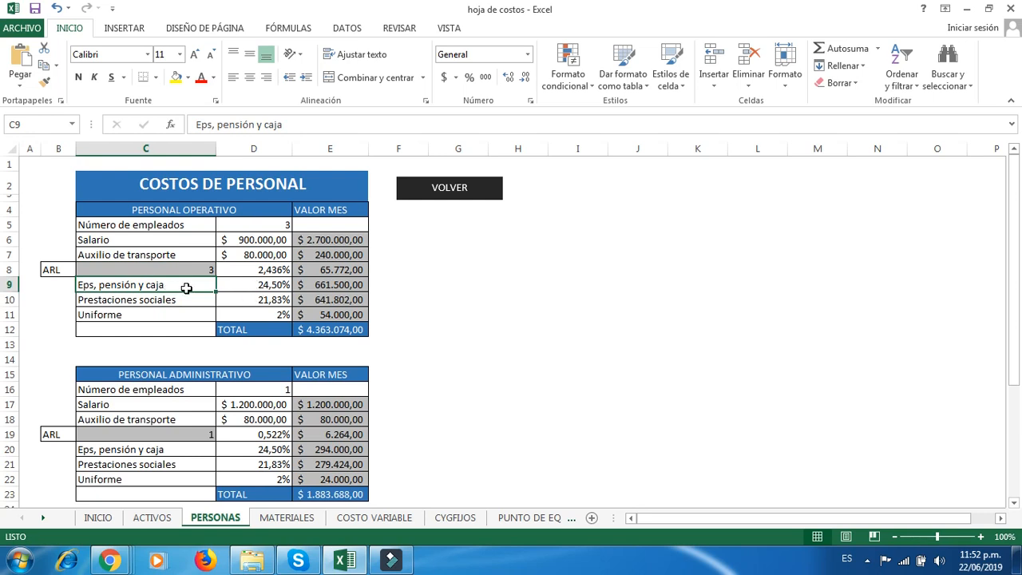
{"action": "left_click", "coordinate": [255, 282]}
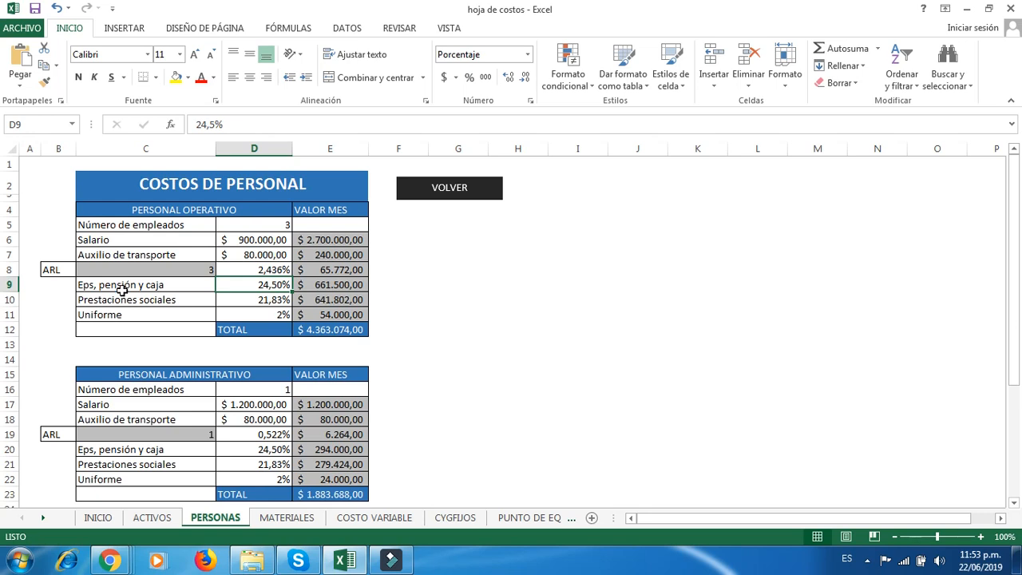
{"action": "left_click", "coordinate": [143, 301]}
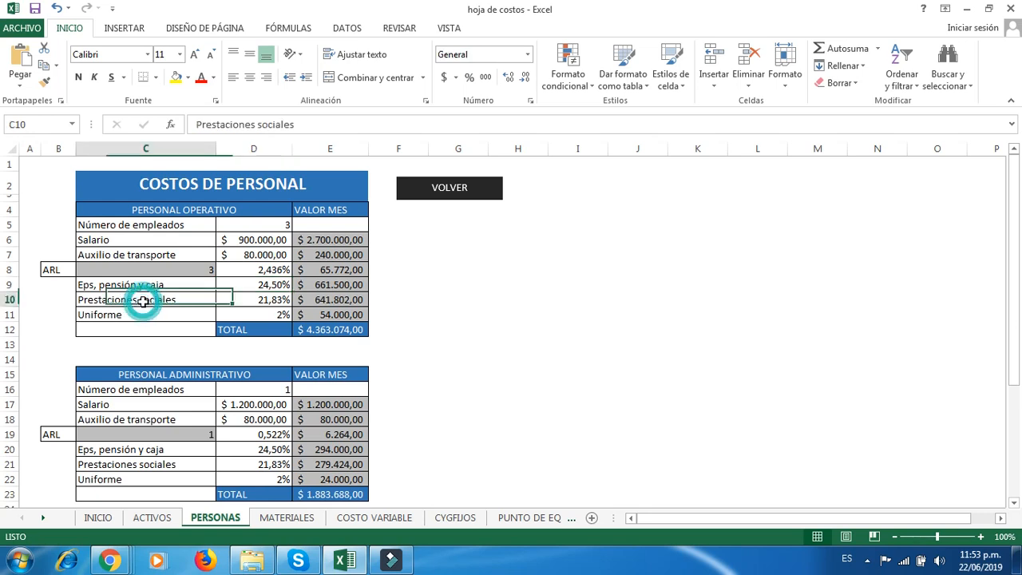
{"action": "left_click", "coordinate": [254, 298]}
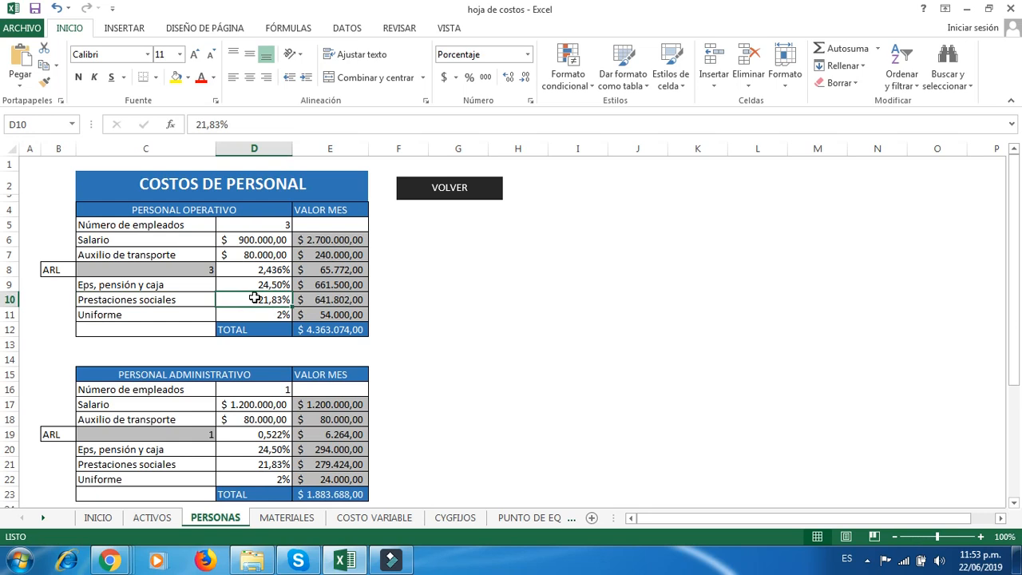
{"action": "left_click", "coordinate": [127, 311]}
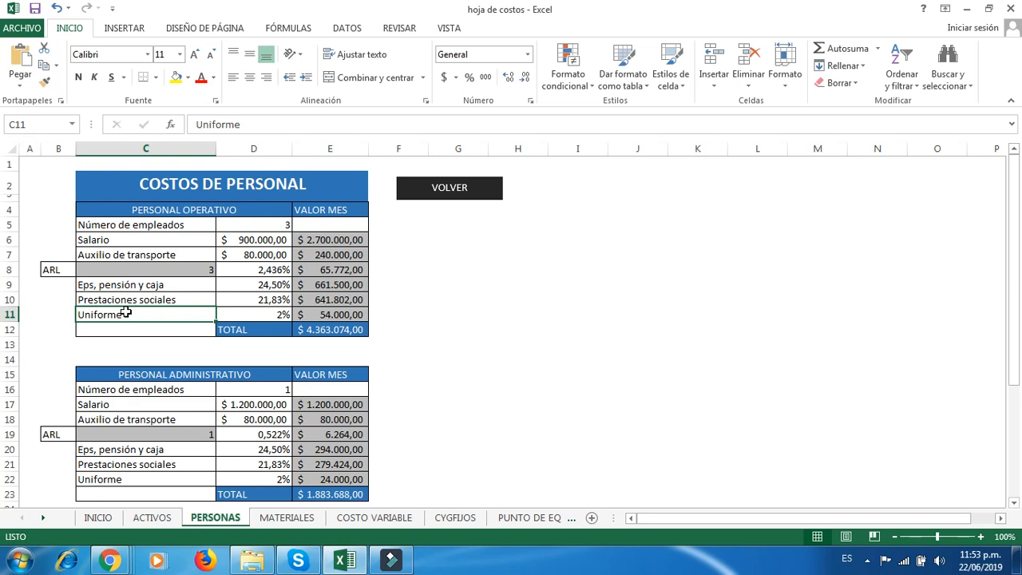
{"action": "left_click", "coordinate": [262, 314]}
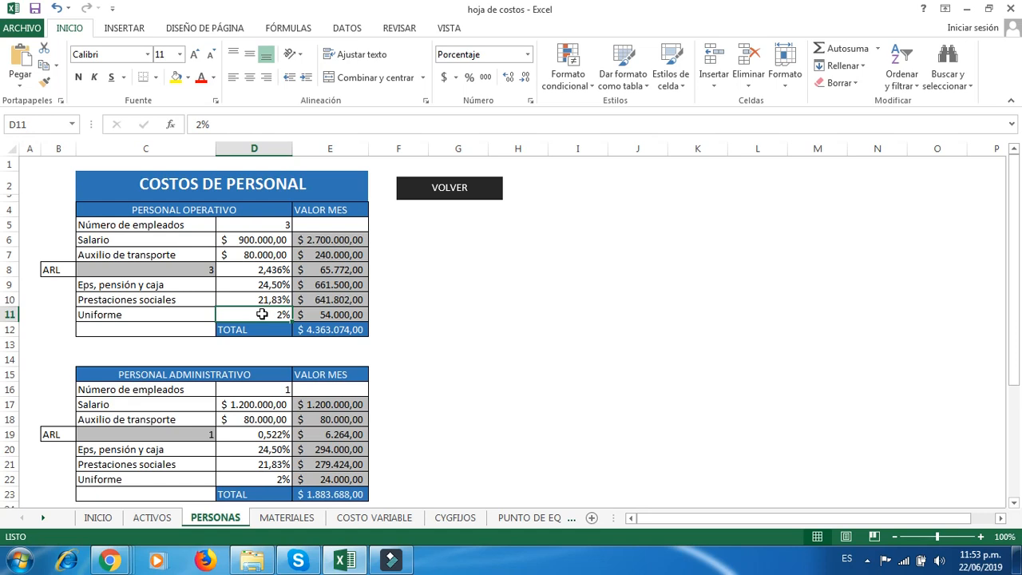
Step: Compare the operating personnel's uniform percentage with its monthly value, and inspect the number of employees entry
{"action": "left_click", "coordinate": [313, 314]}
{"action": "left_click", "coordinate": [276, 313]}
{"action": "left_click", "coordinate": [327, 312]}
{"action": "left_click", "coordinate": [283, 313]}
{"action": "left_click", "coordinate": [287, 223]}
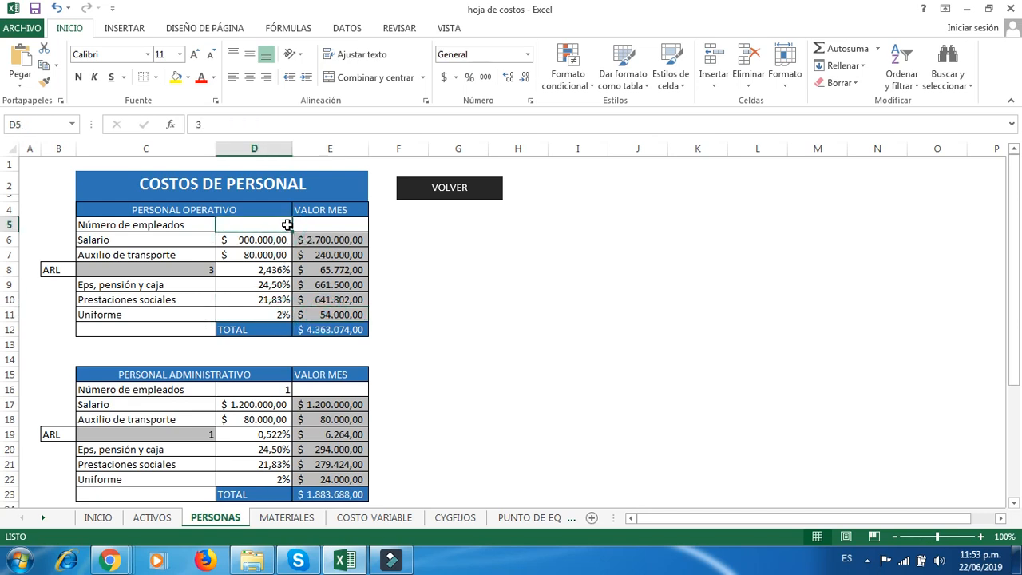
Step: Review the salary and transport allowance entries of the operating personnel
{"action": "left_click_drag", "start_coordinate": [284, 240], "coordinate": [280, 254]}
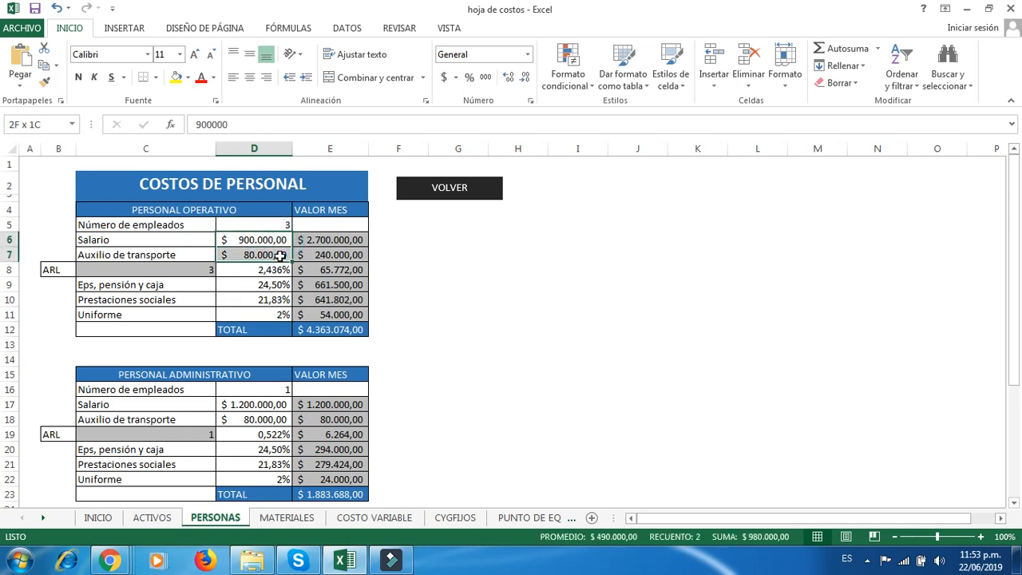
{"action": "left_click", "coordinate": [269, 239]}
{"action": "left_click", "coordinate": [272, 254]}
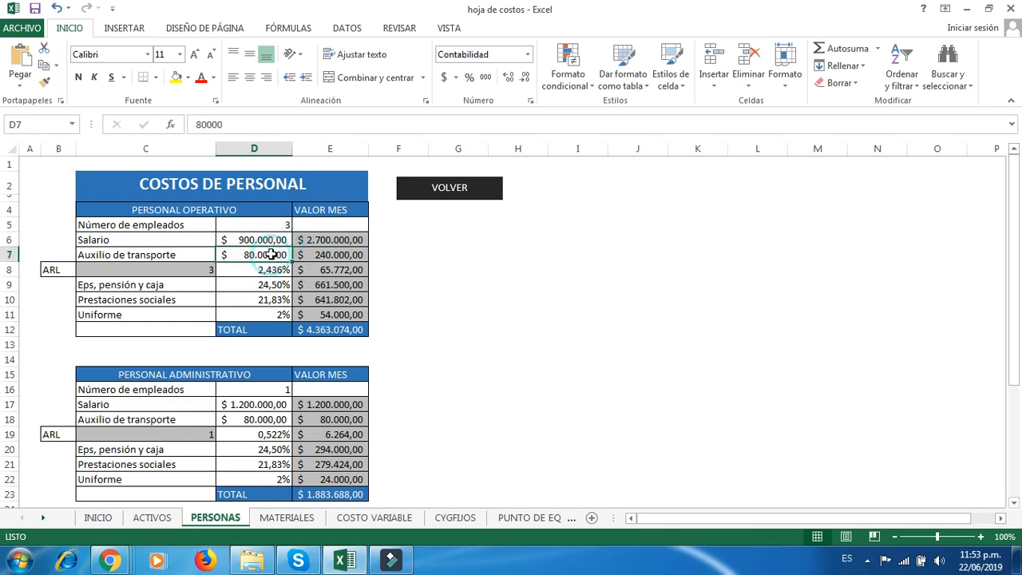
{"action": "left_click", "coordinate": [269, 239]}
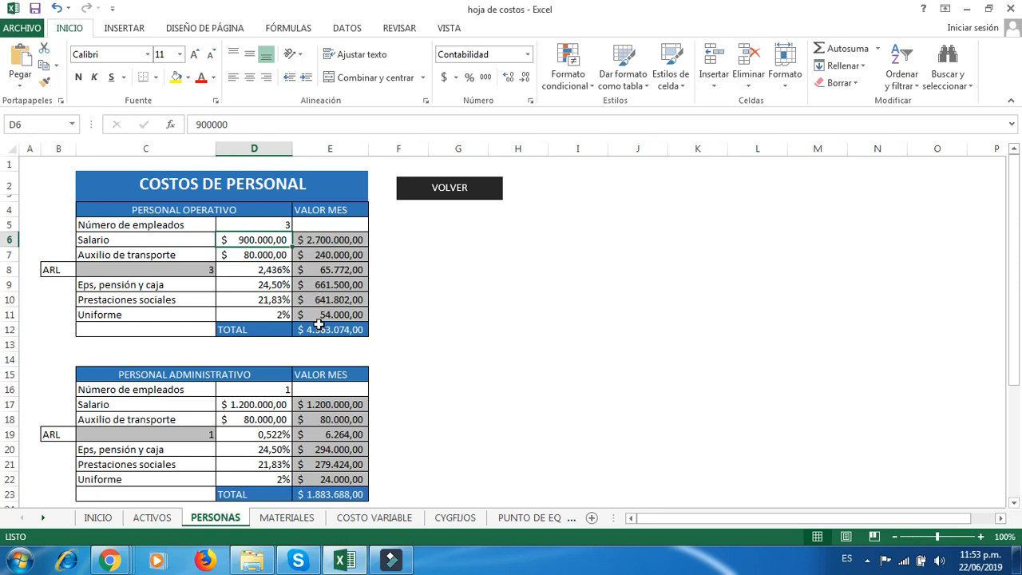
Step: Look over the PERSONAL ADMINISTRATIVO and PERSONAL VENTAS cost tables on the personnel sheet
{"action": "scroll", "coordinate": [322, 317], "scroll_direction": "down", "scroll_amount": 1}
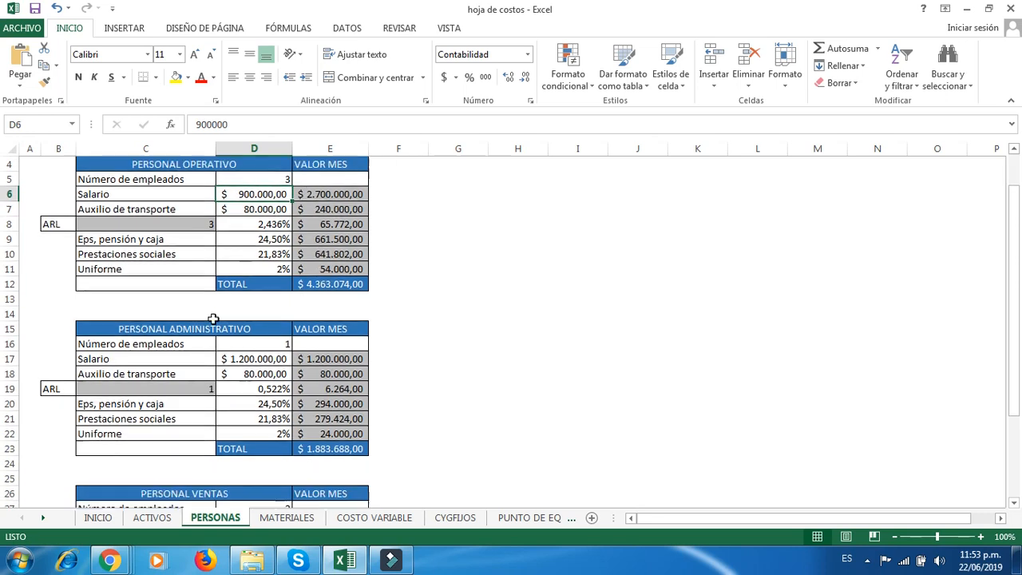
{"action": "left_click", "coordinate": [165, 328]}
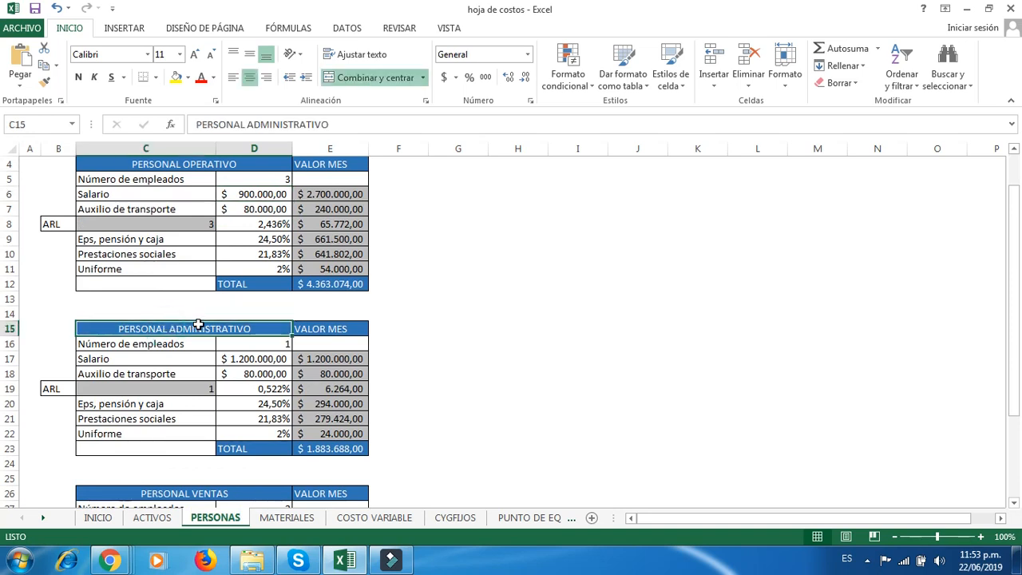
{"action": "scroll", "coordinate": [199, 326], "scroll_direction": "down", "scroll_amount": 2}
{"action": "scroll", "coordinate": [200, 326], "scroll_direction": "down", "scroll_amount": 2}
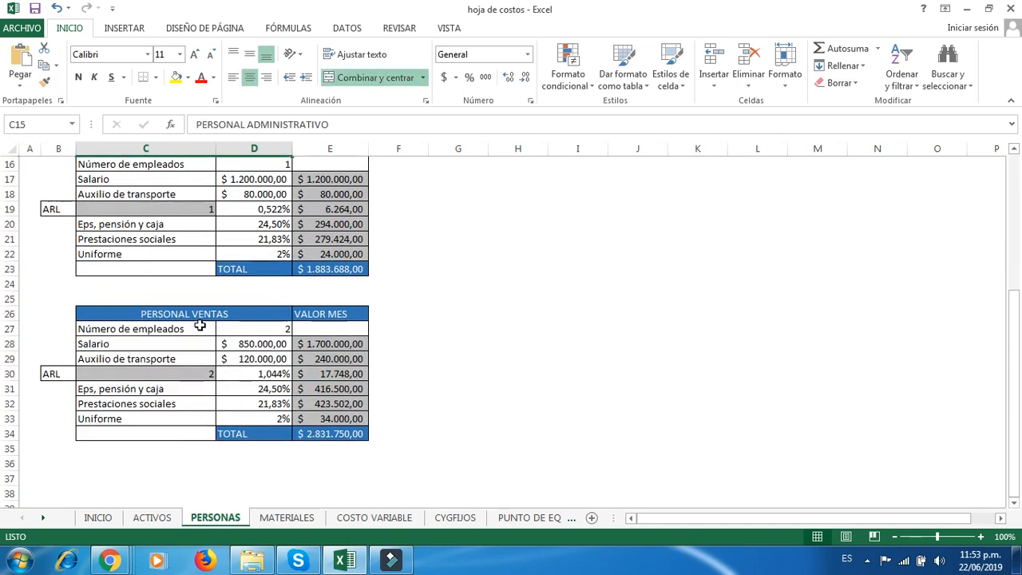
{"action": "scroll", "coordinate": [200, 325], "scroll_direction": "up", "scroll_amount": 1}
{"action": "scroll", "coordinate": [199, 325], "scroll_direction": "up", "scroll_amount": 4}
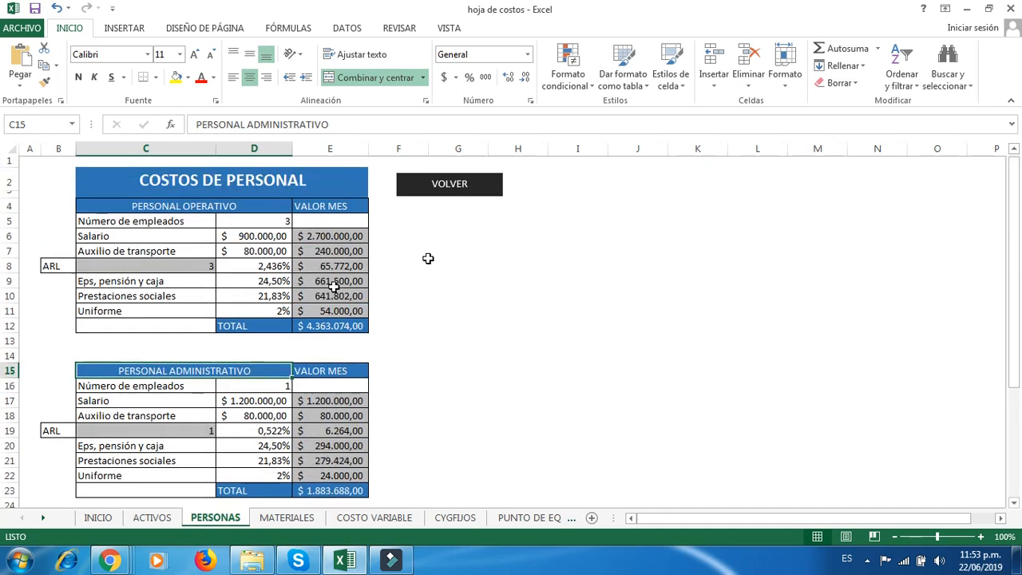
Step: Return to the INICIO page, open the MATERIALES sheet from it and select the listed materials
{"action": "left_click", "coordinate": [432, 192]}
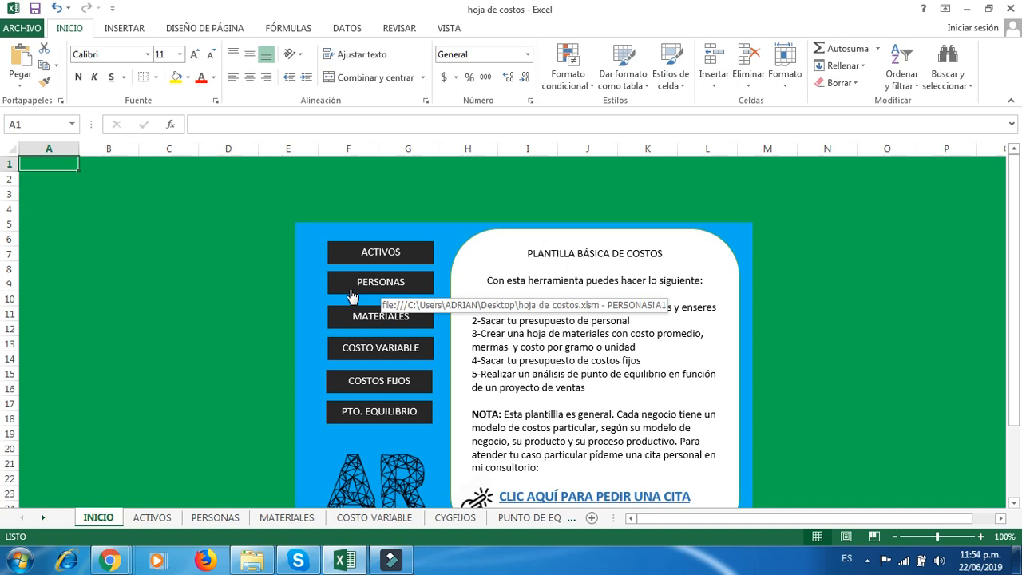
{"action": "left_click", "coordinate": [397, 323]}
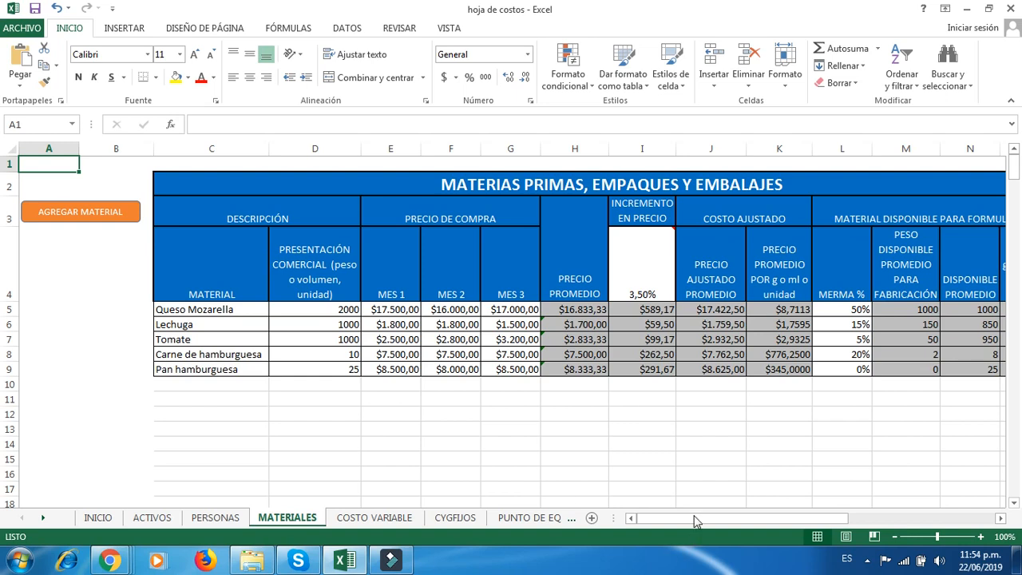
{"action": "mouse_move", "coordinate": [690, 520]}
{"action": "left_mouse_down"}
{"action": "mouse_move", "coordinate": [715, 520]}
{"action": "mouse_move", "coordinate": [687, 521]}
{"action": "left_mouse_up"}
{"action": "left_click_drag", "start_coordinate": [199, 310], "coordinate": [200, 370]}
Step: Add a material row below Queso Mozarella, named Leche, with a commercial presentation of 1000
{"action": "left_click", "coordinate": [62, 211]}
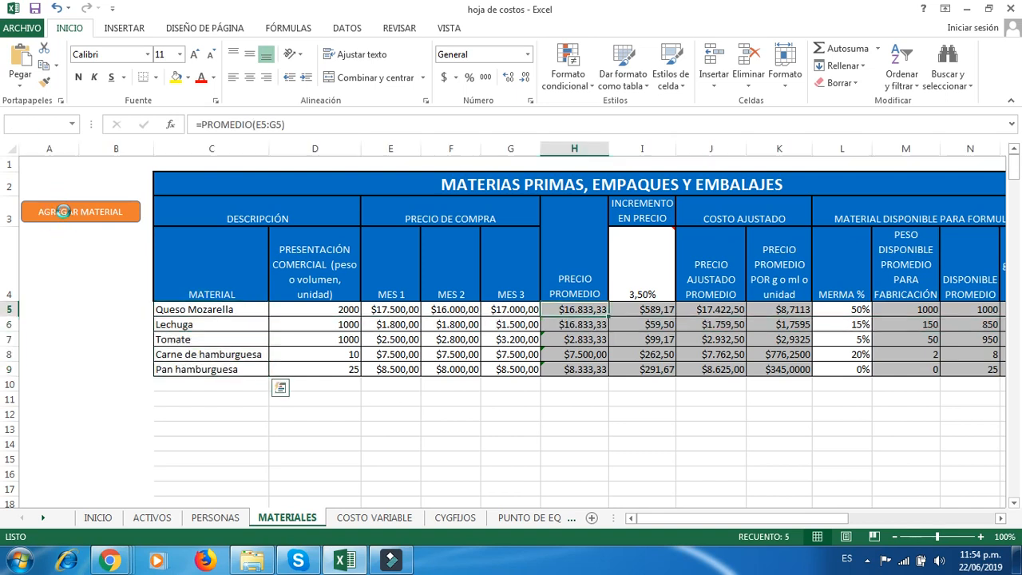
{"action": "left_click", "coordinate": [230, 324]}
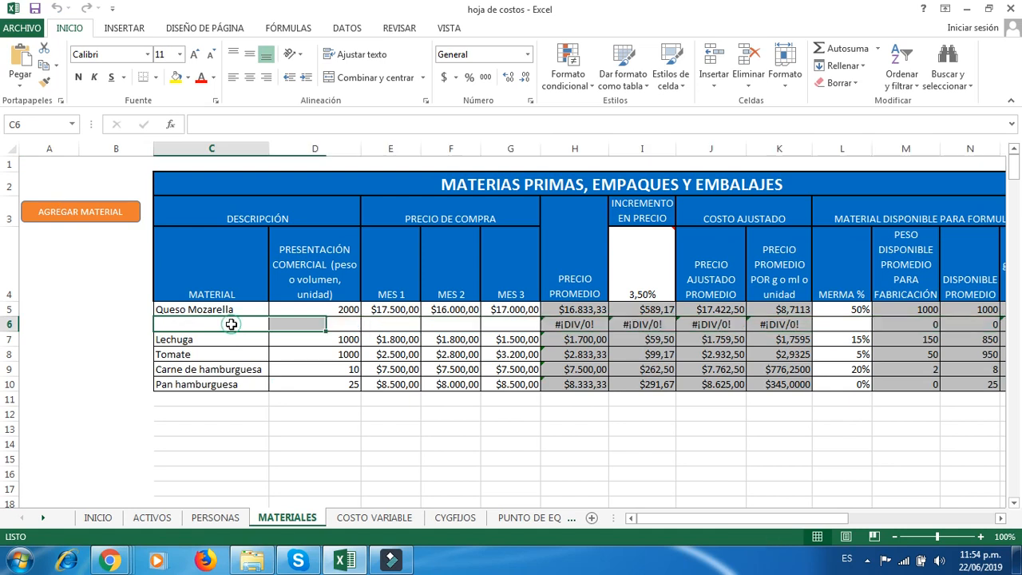
{"action": "type", "text": "Leche"}
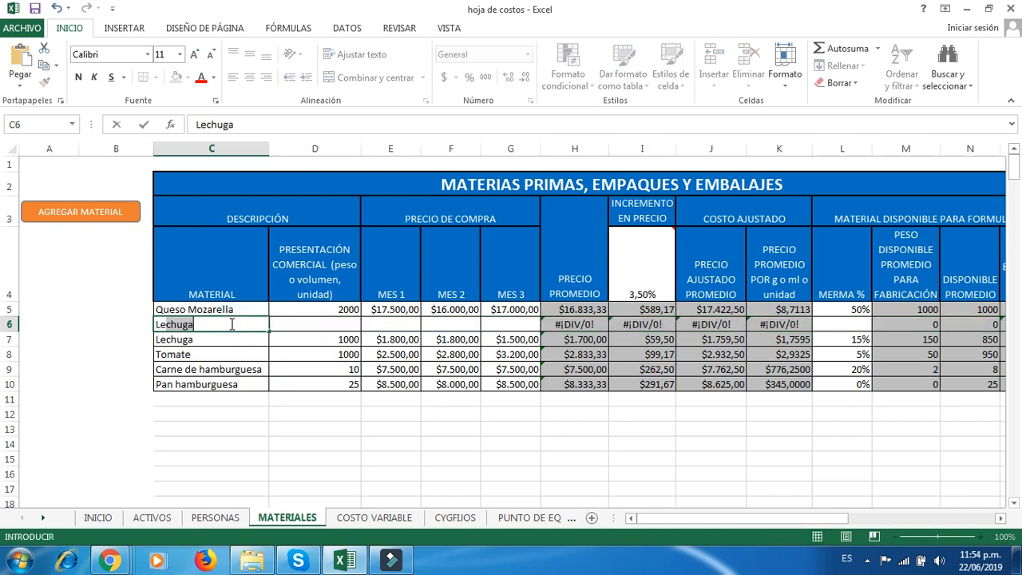
{"action": "key", "text": "Tab"}
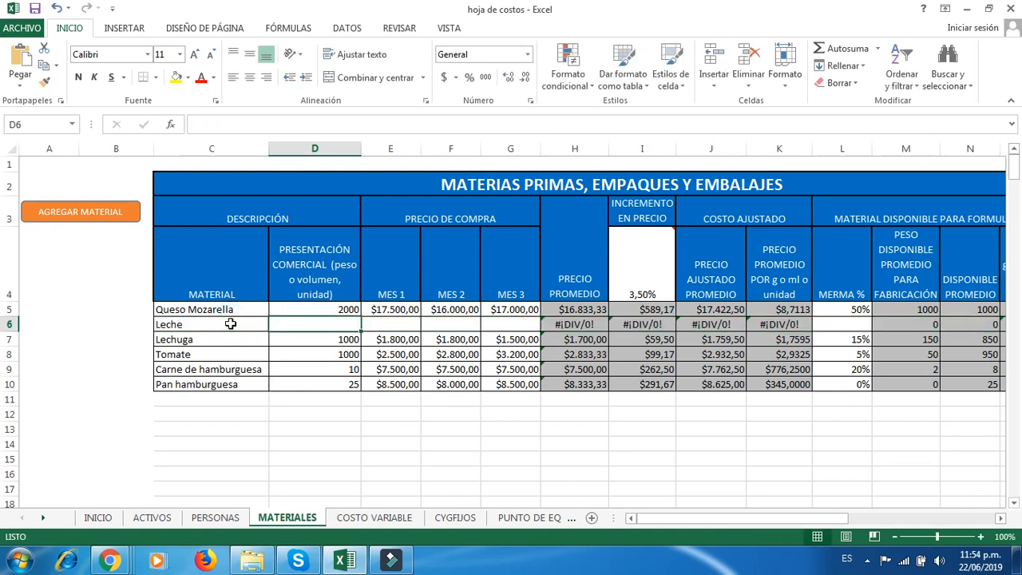
{"action": "type", "text": "10000"}
{"action": "key", "text": "BackSpace"}
{"action": "key", "text": "Tab"}
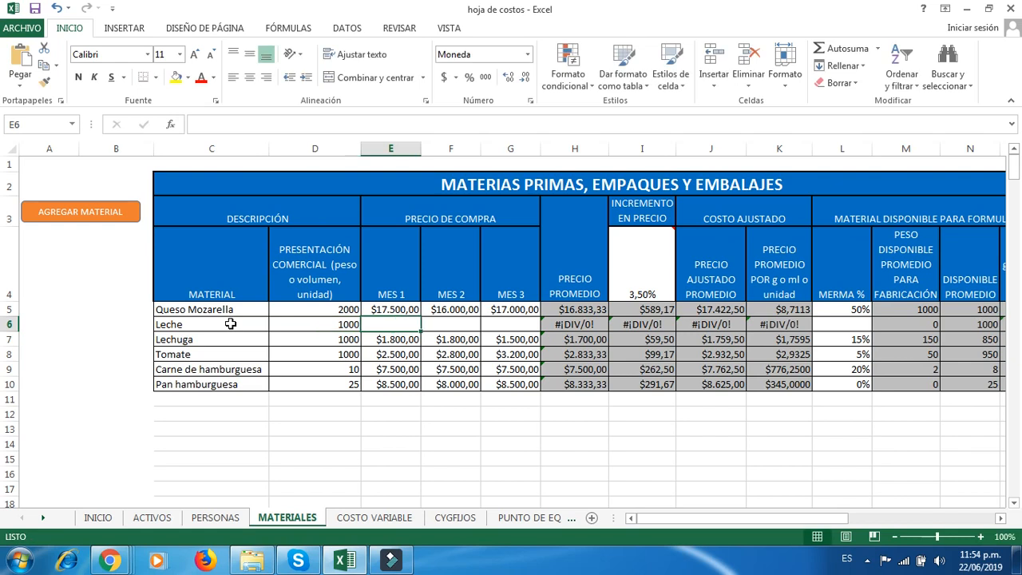
Step: Enter Leche's purchase prices as 2800 for MES 1, 2500 for MES 2 and 2700 for MES 3
{"action": "type", "text": "22800"}
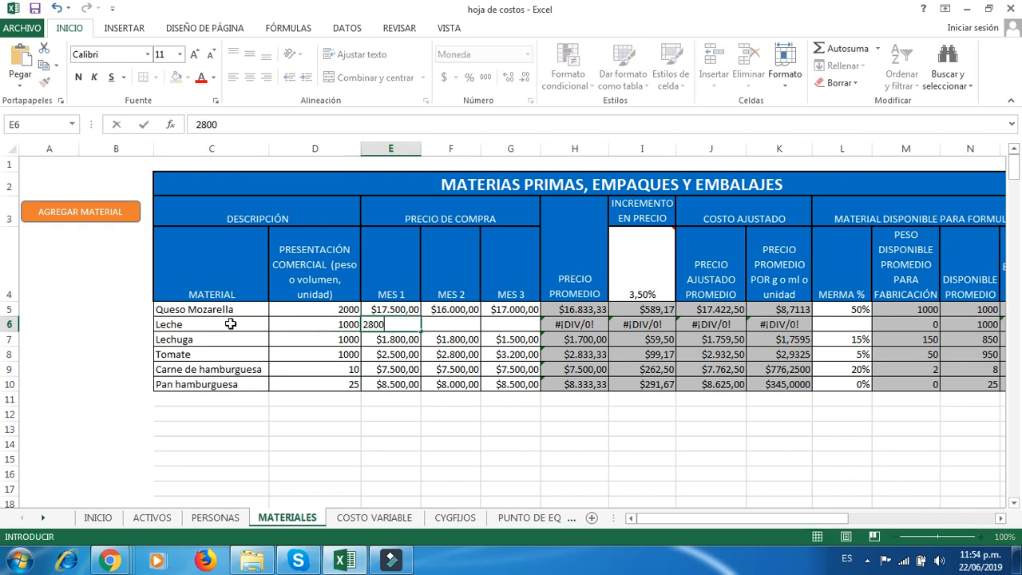
{"action": "key", "text": "Tab"}
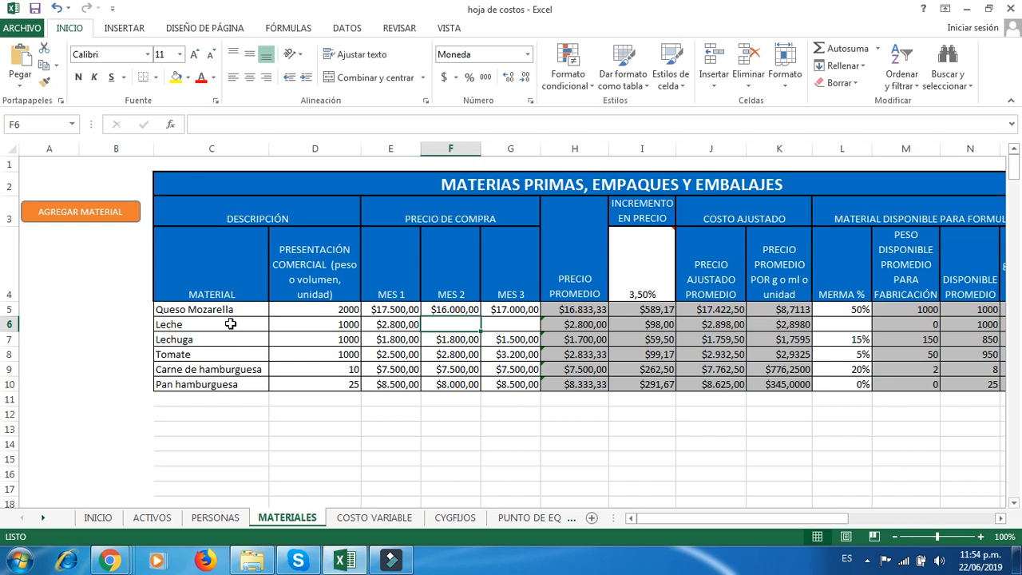
{"action": "type", "text": "2500"}
{"action": "key", "text": "Tab"}
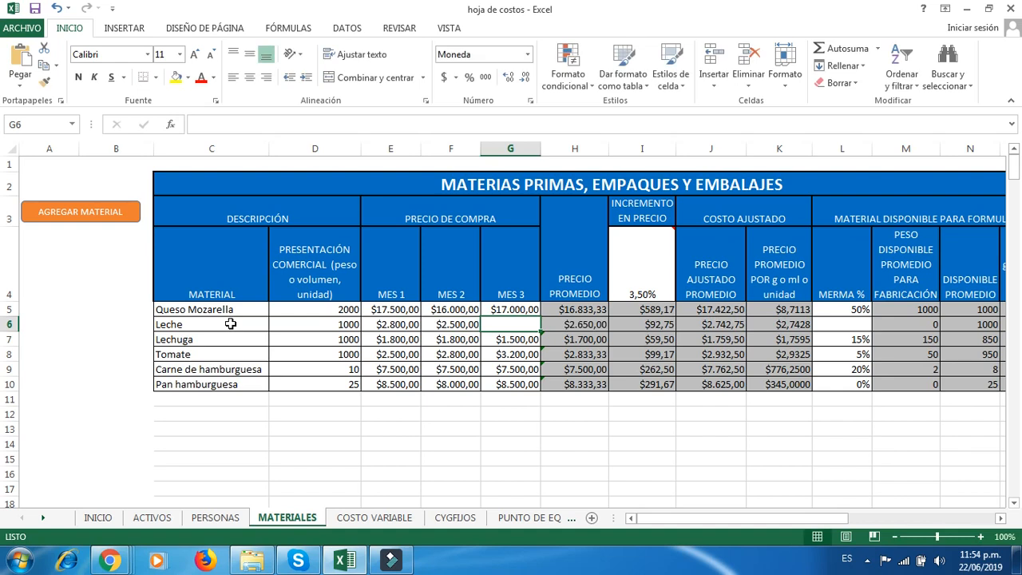
{"action": "type", "text": "2700"}
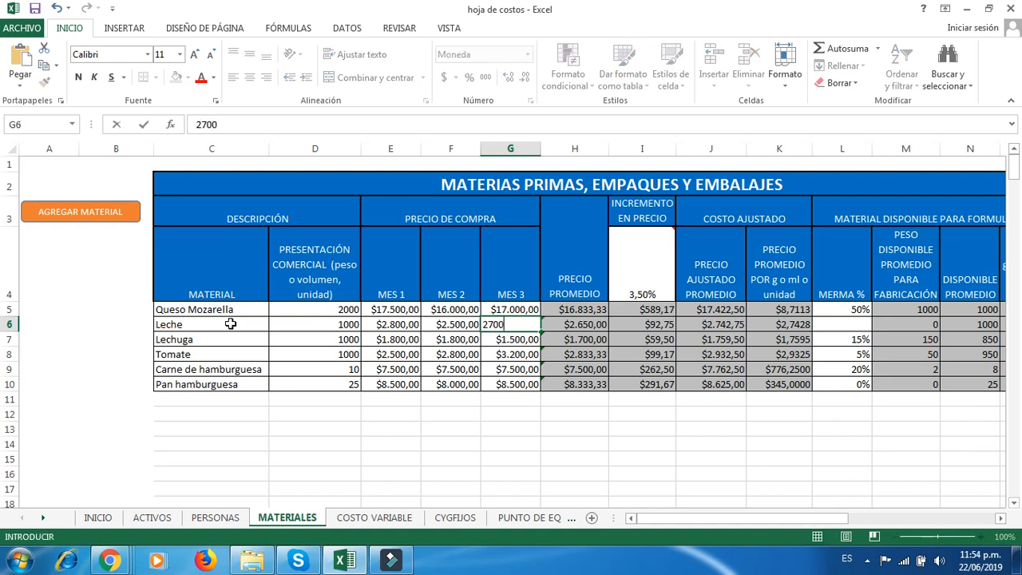
{"action": "key", "text": "Return"}
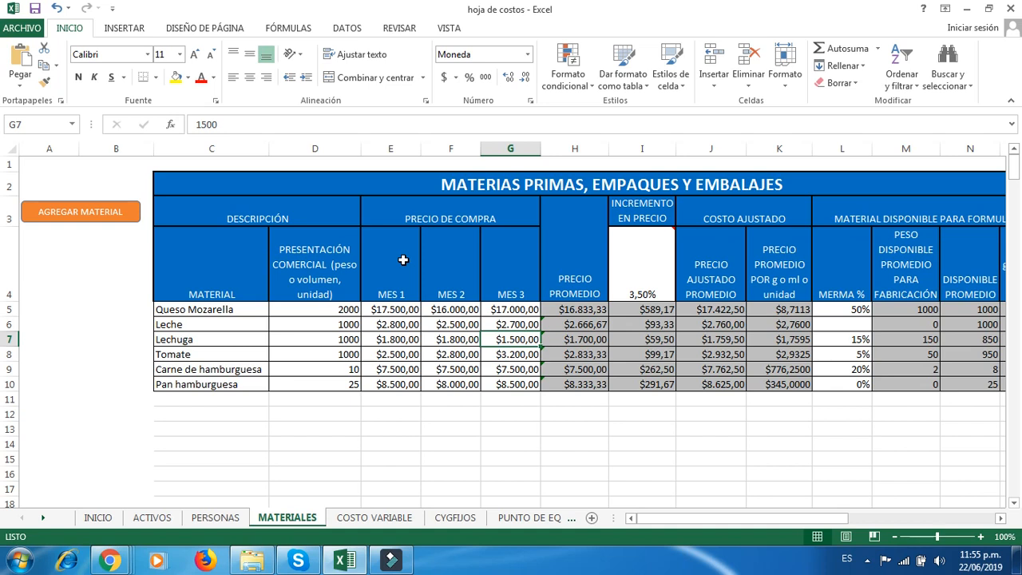
Step: Examine the price increase percentage, its cell note and the amounts and adjusted prices derived from it
{"action": "left_click", "coordinate": [643, 291]}
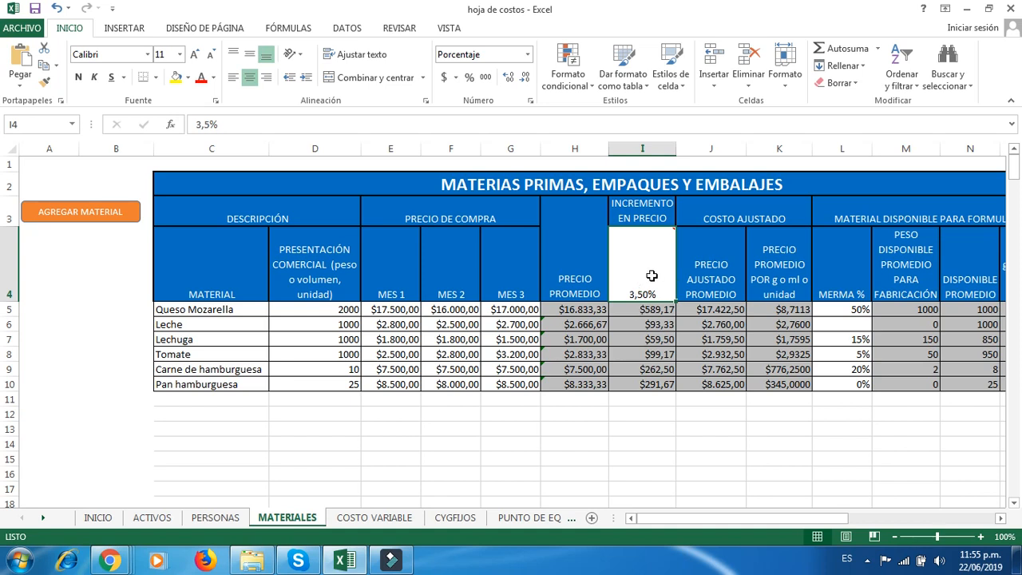
{"action": "left_click", "coordinate": [651, 320]}
{"action": "left_click", "coordinate": [642, 269]}
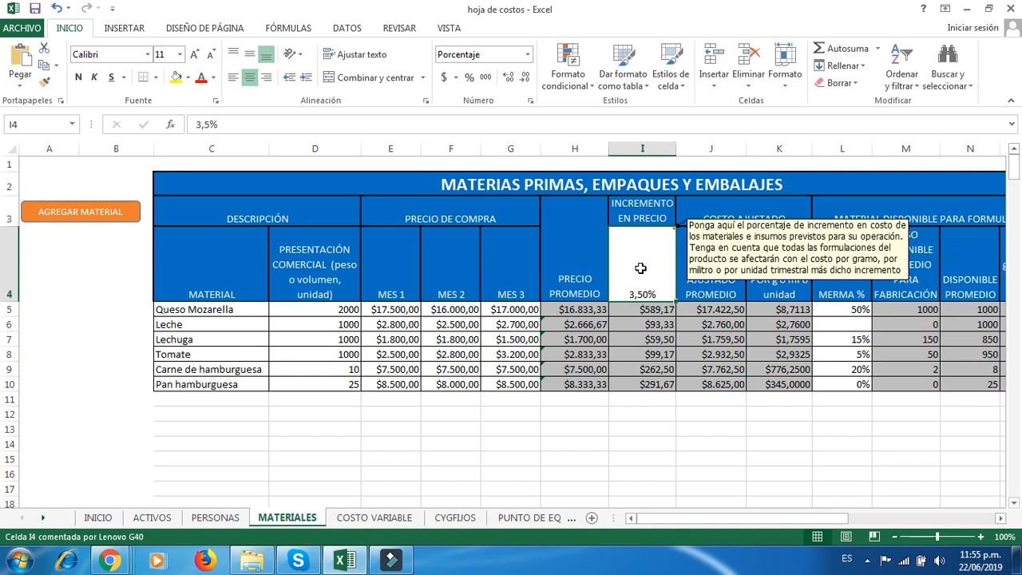
{"action": "left_click", "coordinate": [704, 342]}
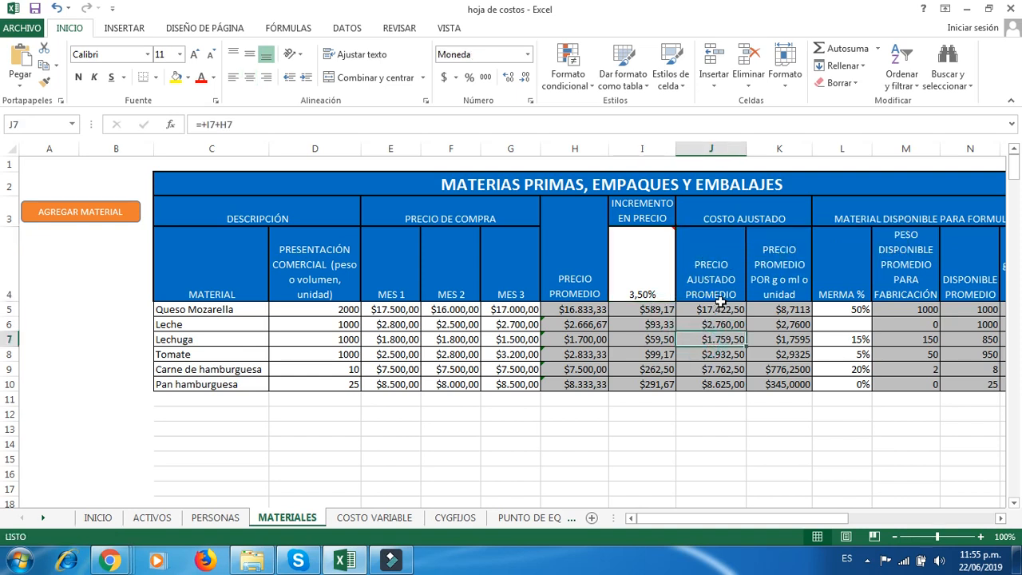
Step: Set the price increase (INCREMENTO EN PRECIO) to 3% and check the adjusted average price column
{"action": "left_click", "coordinate": [652, 267]}
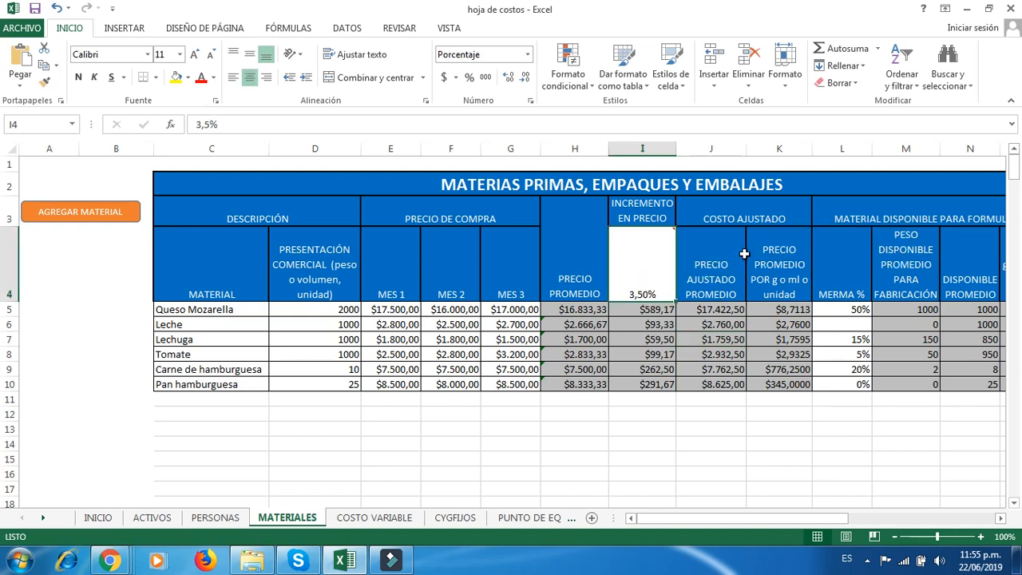
{"action": "type", "text": "3"}
{"action": "key", "text": "Return"}
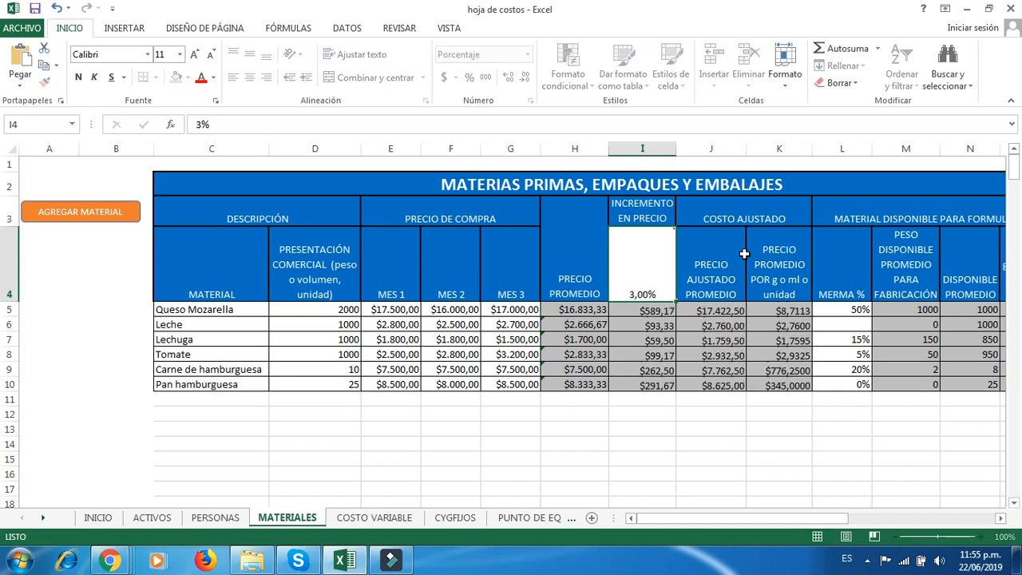
{"action": "left_click", "coordinate": [706, 310]}
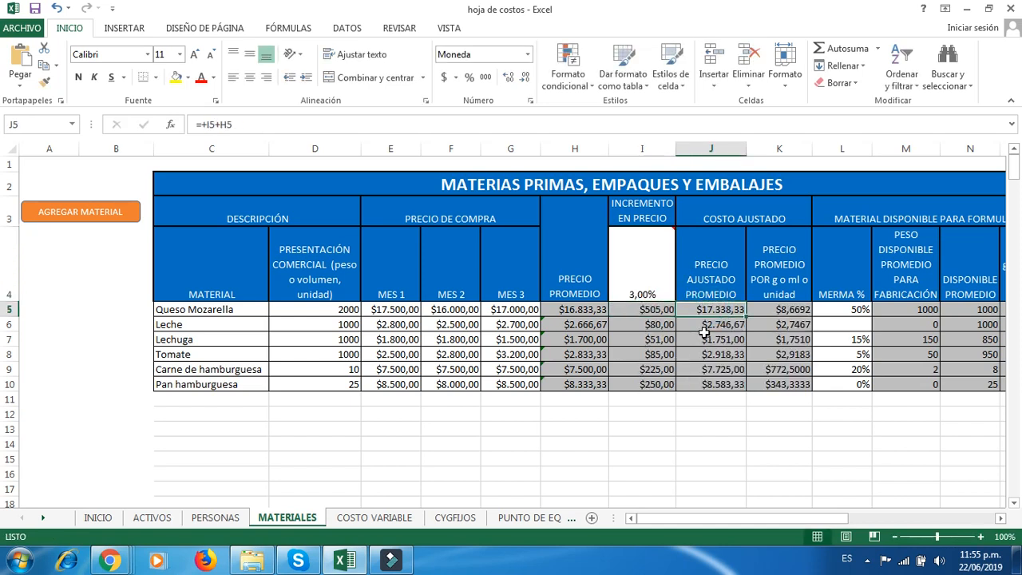
{"action": "left_click", "coordinate": [710, 278]}
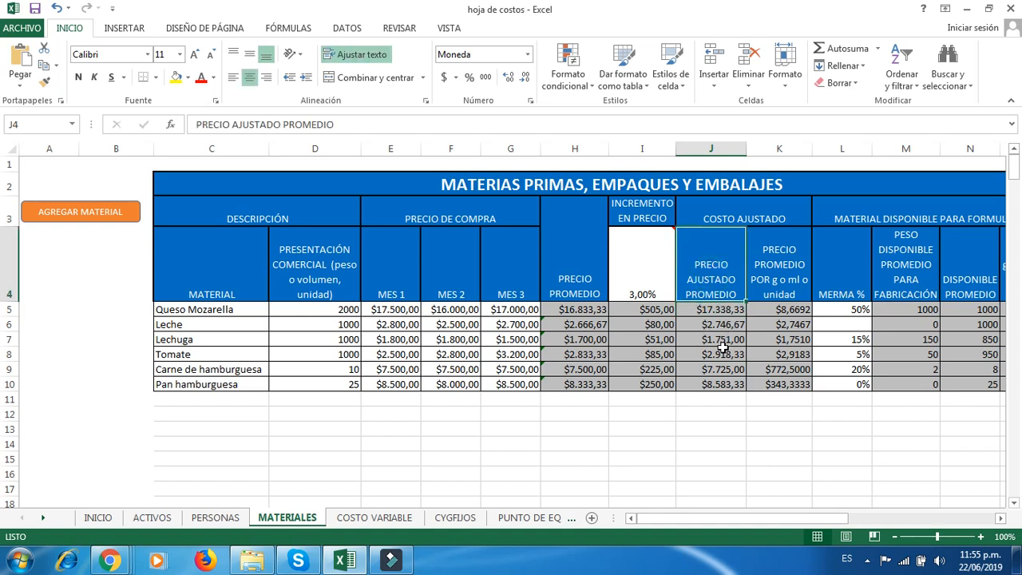
Step: Try price increases of 0% and 1% for the materials
{"action": "left_click", "coordinate": [658, 286]}
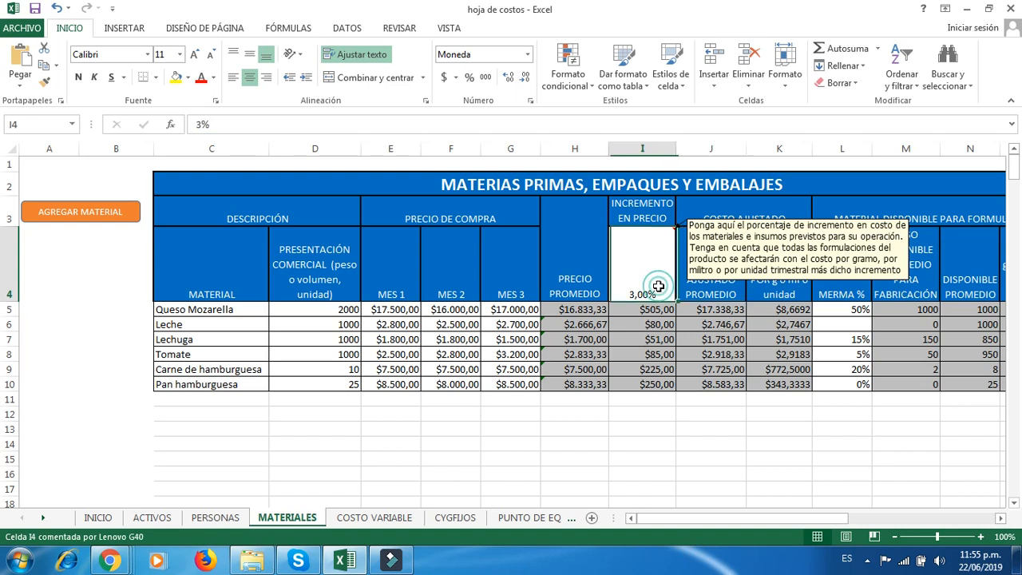
{"action": "type", "text": "0"}
{"action": "key", "text": "Return"}
{"action": "left_click", "coordinate": [658, 286]}
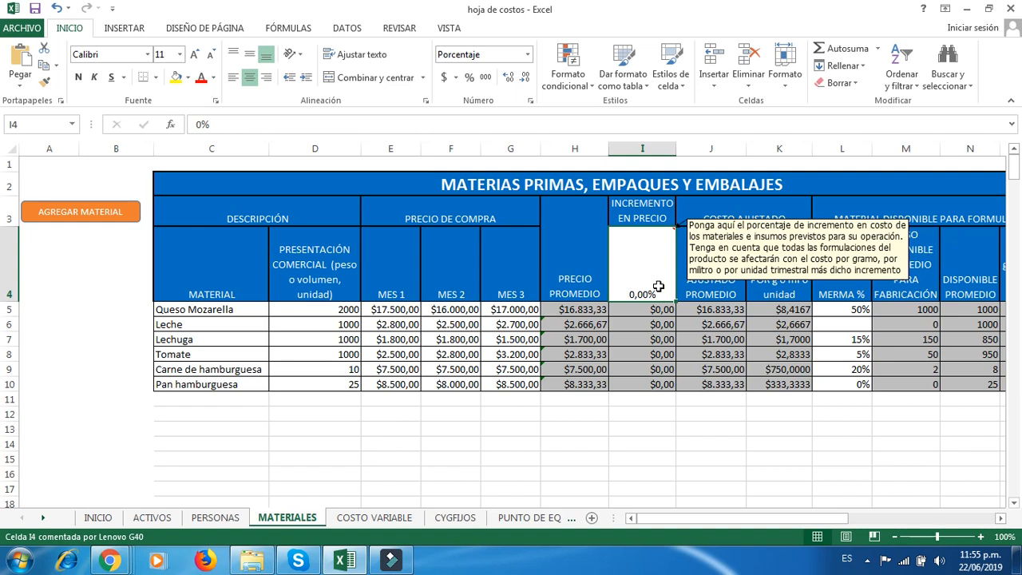
{"action": "type", "text": "1"}
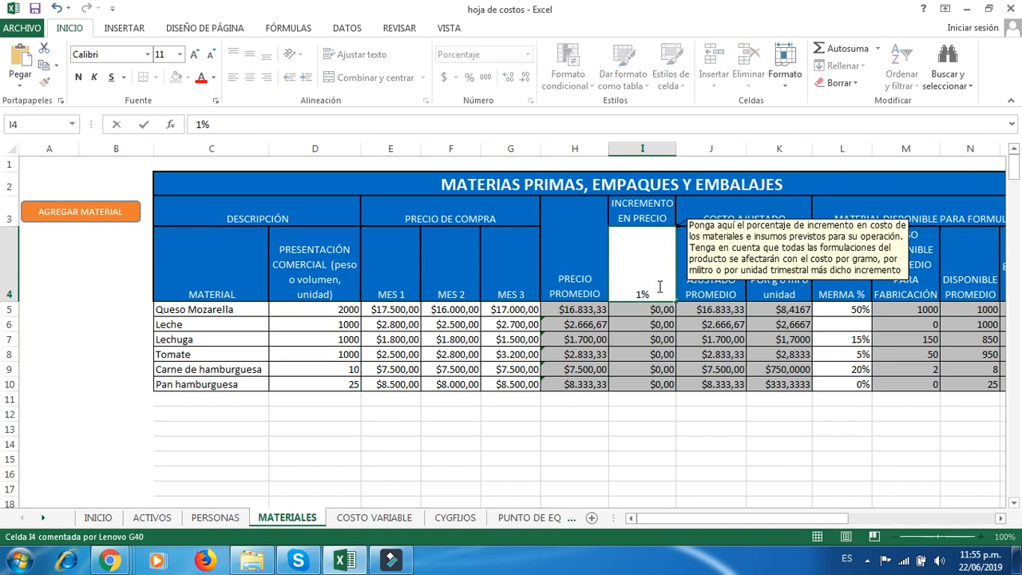
{"action": "key", "text": "Return"}
Step: Set the materials' price increase back to 3%
{"action": "left_click", "coordinate": [658, 286]}
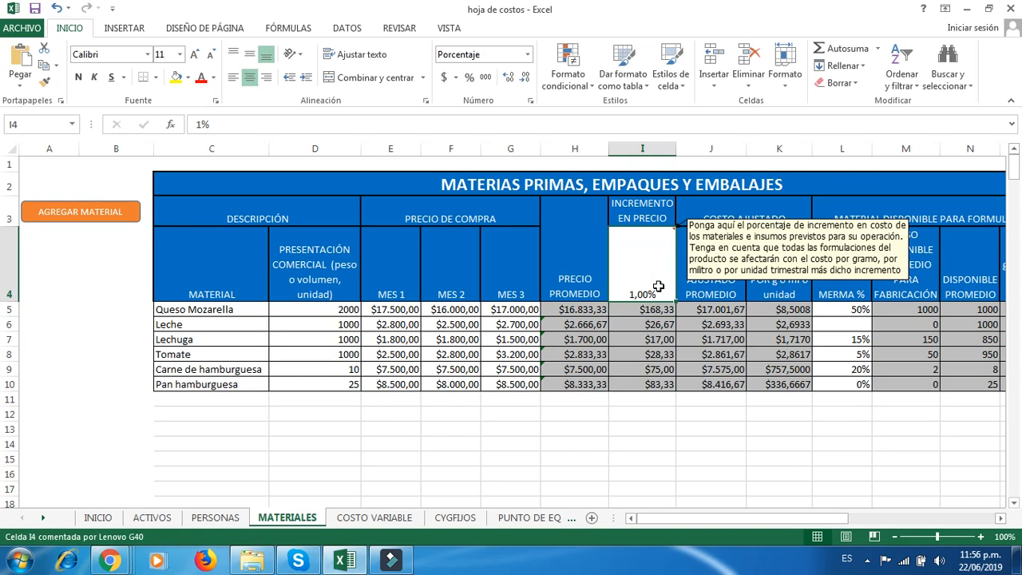
{"action": "type", "text": "3"}
{"action": "left_click", "coordinate": [691, 402]}
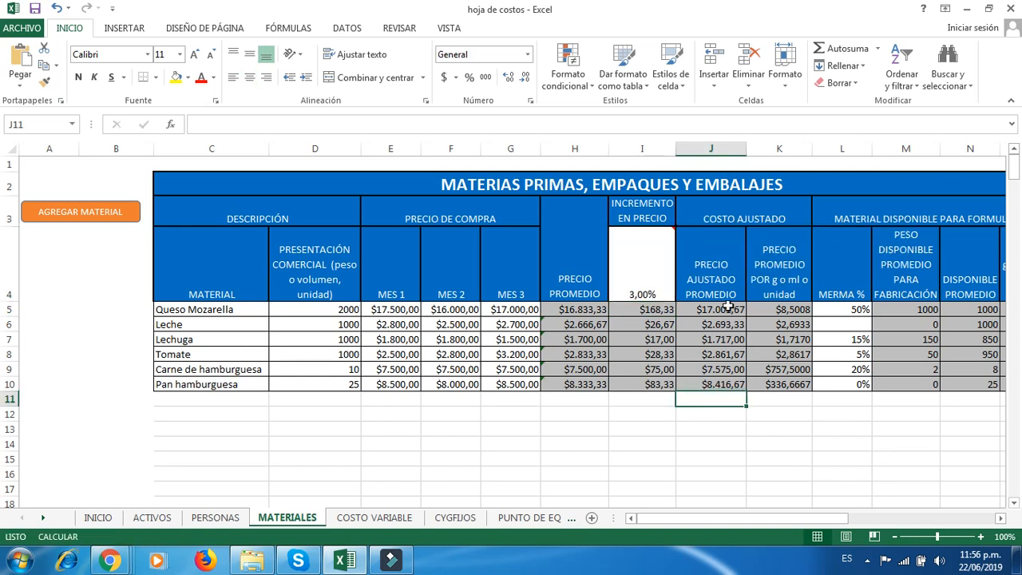
Step: Inspect Queso Mozarella's adjusted average price, average price per unit and merma percentage
{"action": "left_click", "coordinate": [728, 307]}
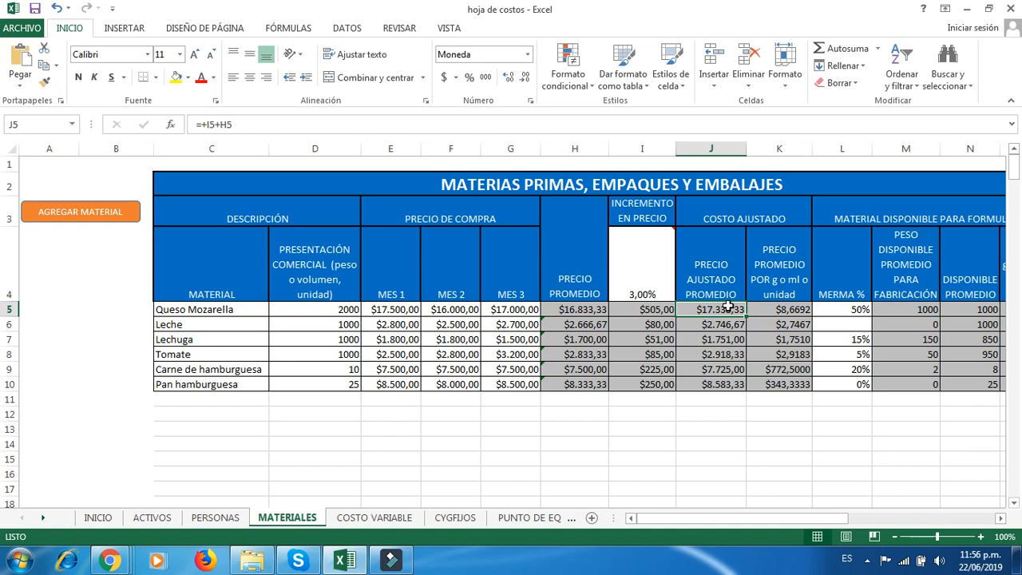
{"action": "key", "text": "Right"}
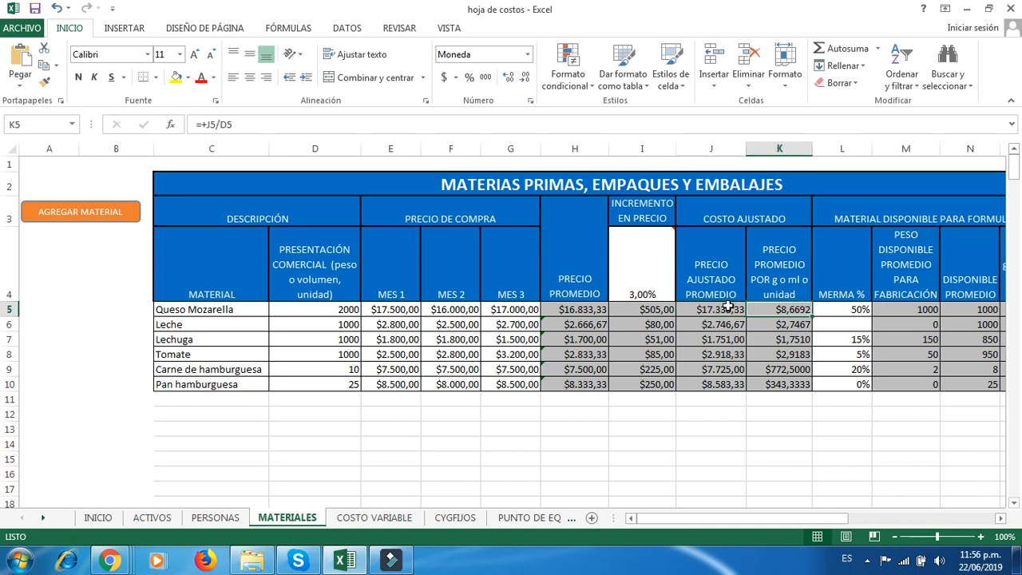
{"action": "key", "text": "Right"}
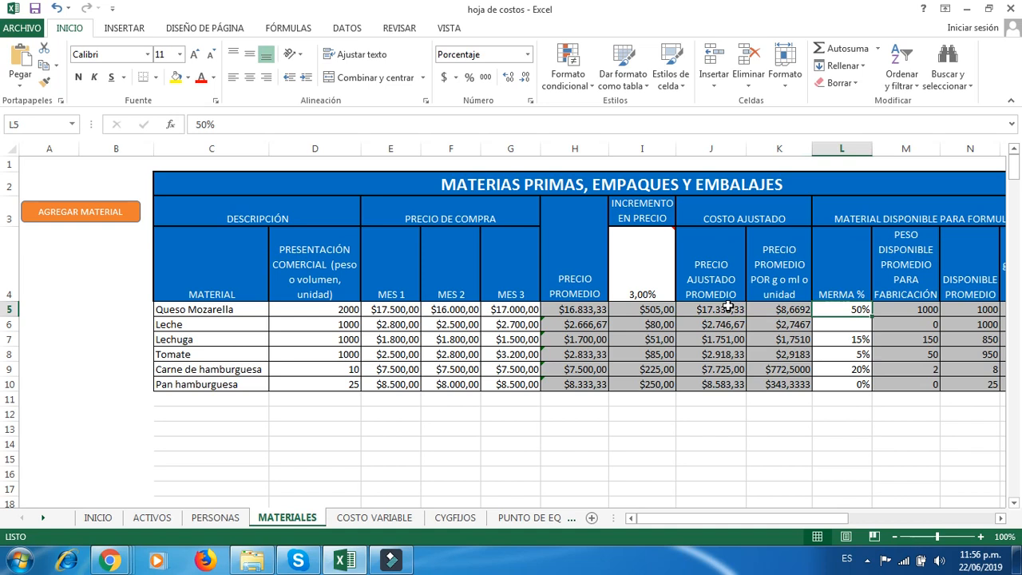
{"action": "key", "text": "Left"}
{"action": "key", "text": "Left"}
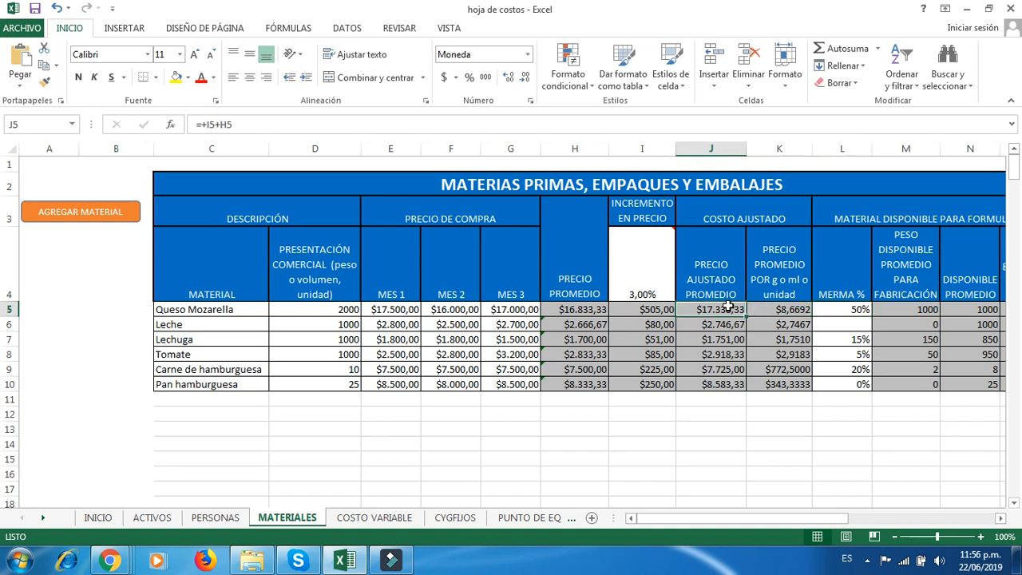
Step: Examine how Queso Mozarella's monthly purchase prices feed its average price, price increase, adjusted average price and price per unit
{"action": "key", "text": "Up"}
{"action": "key", "text": "Down"}
{"action": "key", "text": "Left"}
{"action": "key", "text": "Left"}
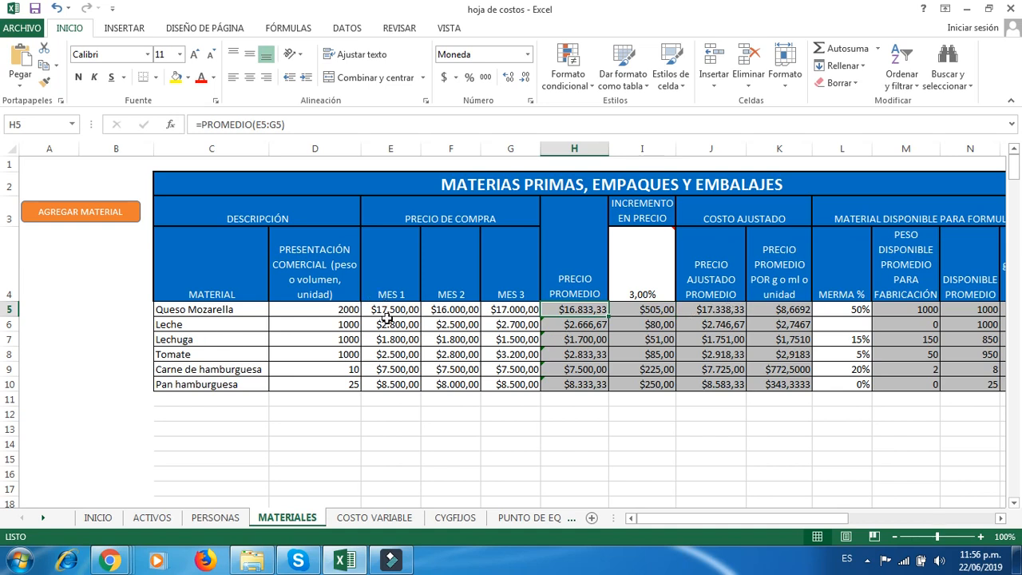
{"action": "left_click_drag", "start_coordinate": [391, 311], "coordinate": [524, 309]}
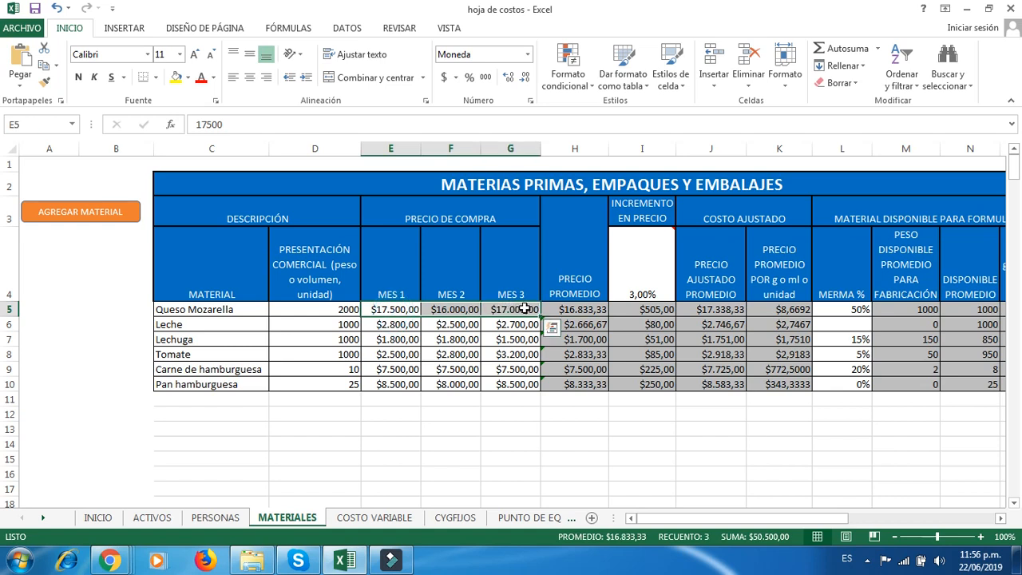
{"action": "left_click", "coordinate": [579, 309]}
{"action": "left_click", "coordinate": [646, 308]}
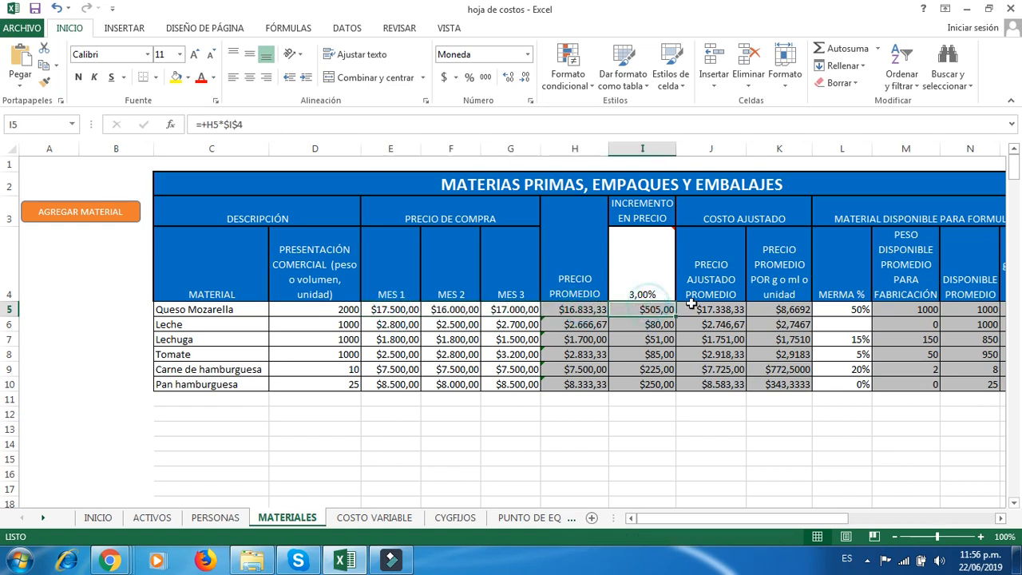
{"action": "left_click", "coordinate": [693, 308]}
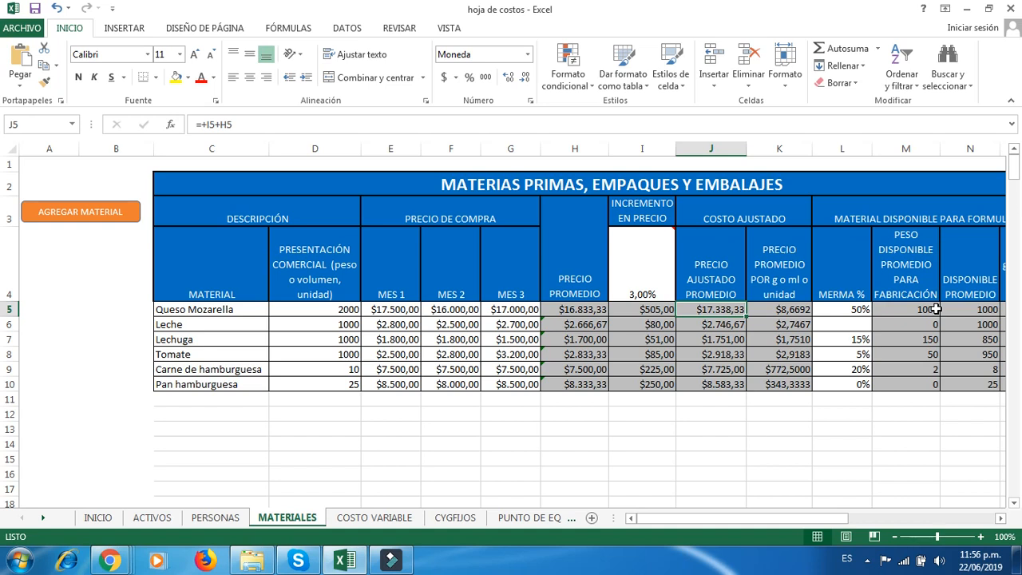
{"action": "key", "text": "Right"}
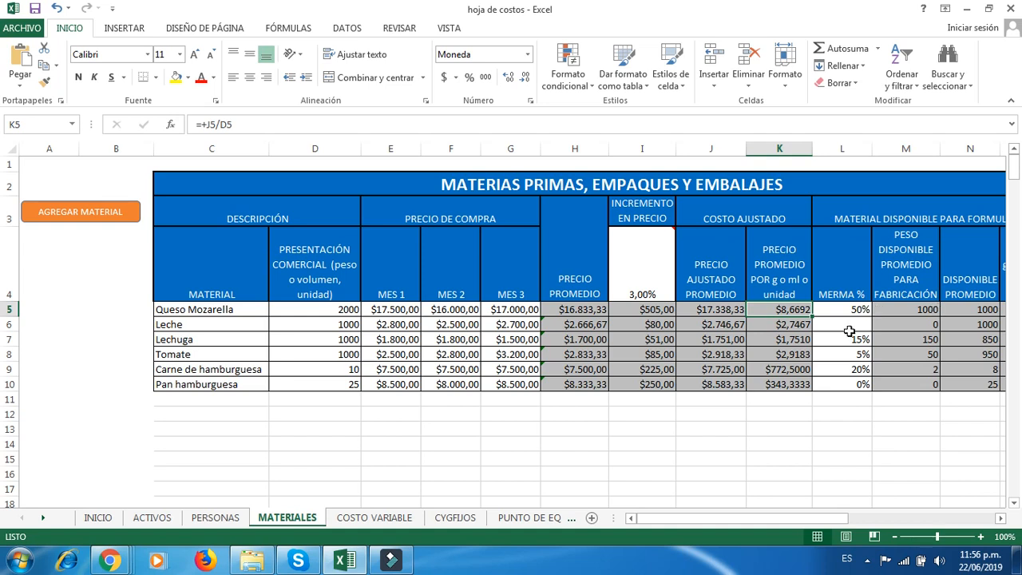
Step: Inspect the formula behind Leche's average price per g, ml or unit without changing it
{"action": "left_click", "coordinate": [789, 323]}
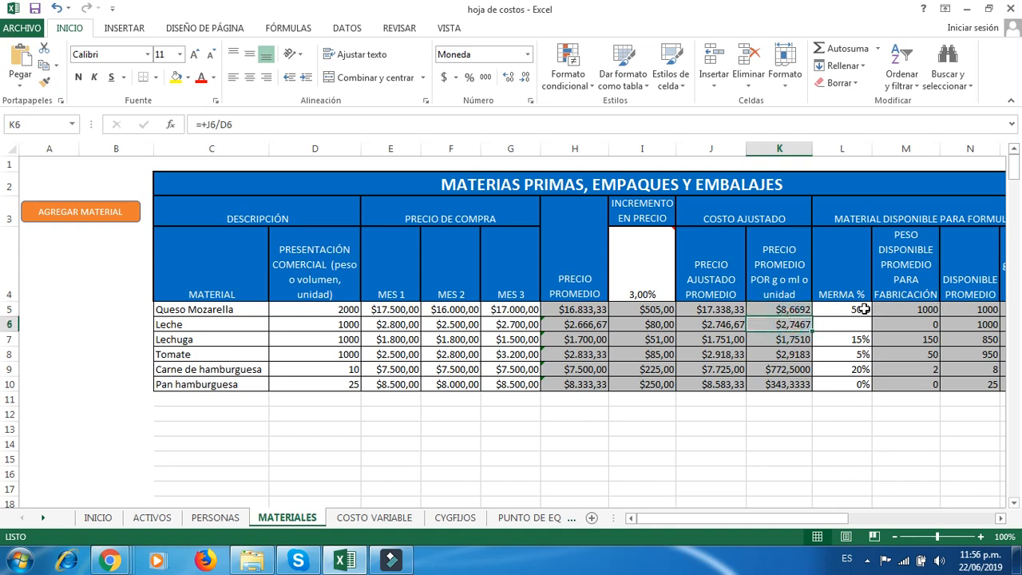
{"action": "double_click", "coordinate": [798, 325]}
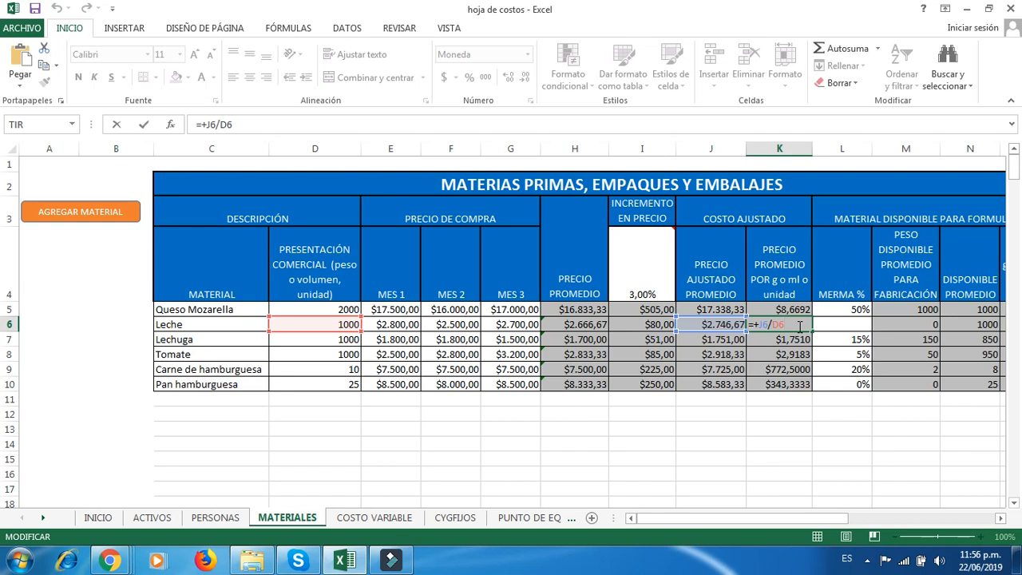
{"action": "key", "text": "Return"}
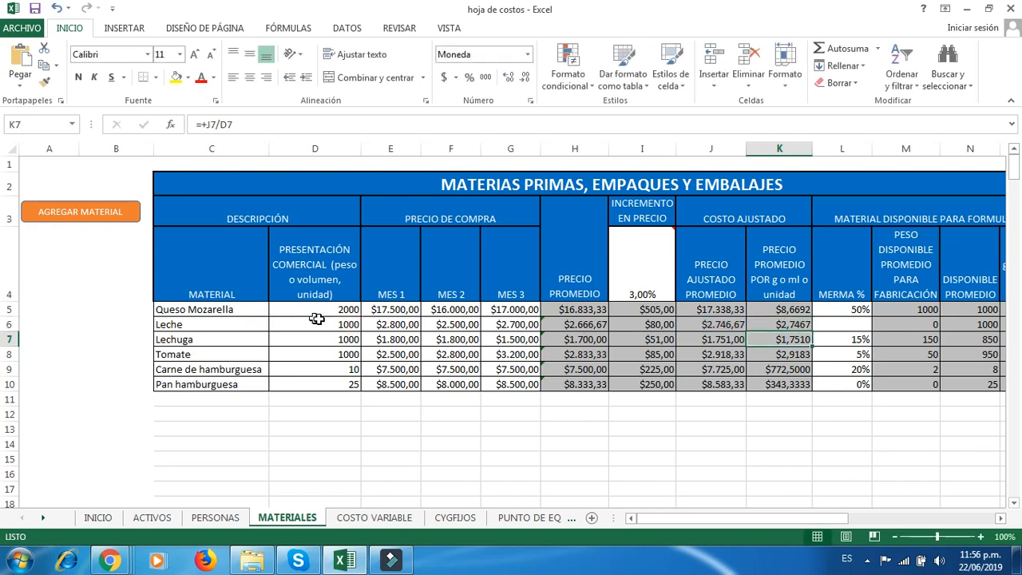
Step: Try a commercial presentation of 1 for Leche and check its average price per unit
{"action": "left_click", "coordinate": [347, 324]}
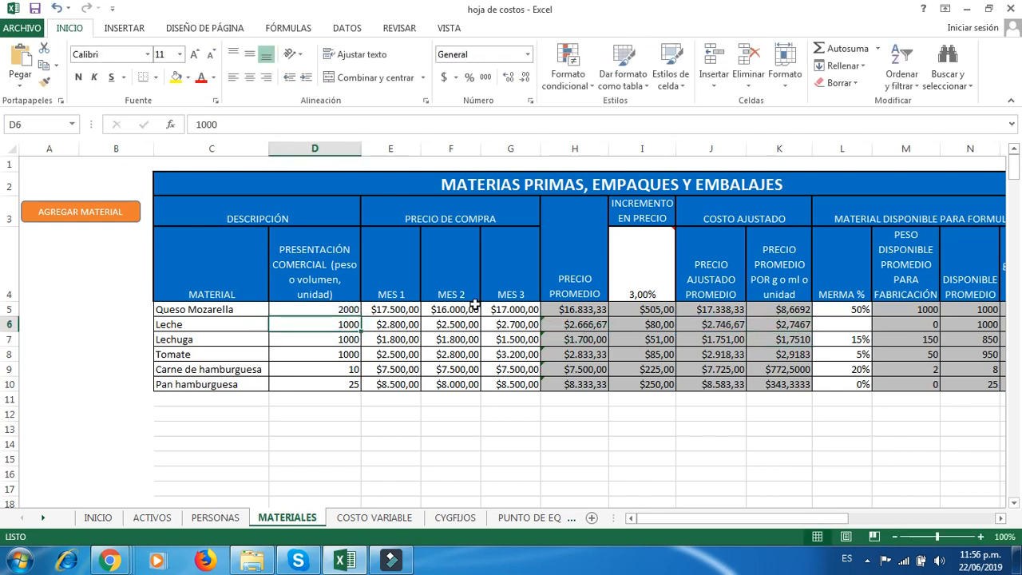
{"action": "type", "text": "1"}
{"action": "key", "text": "Return"}
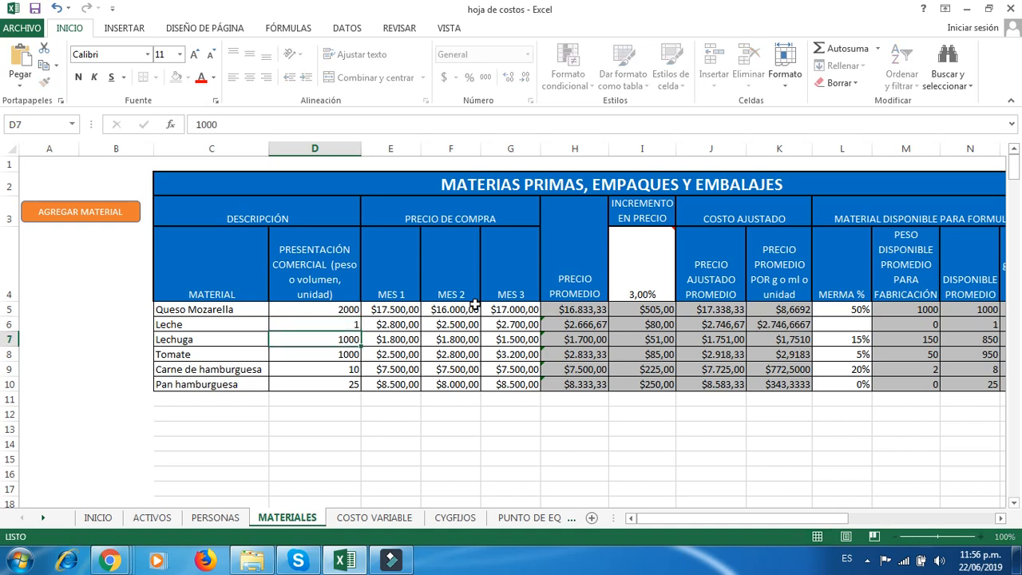
{"action": "left_click", "coordinate": [779, 322]}
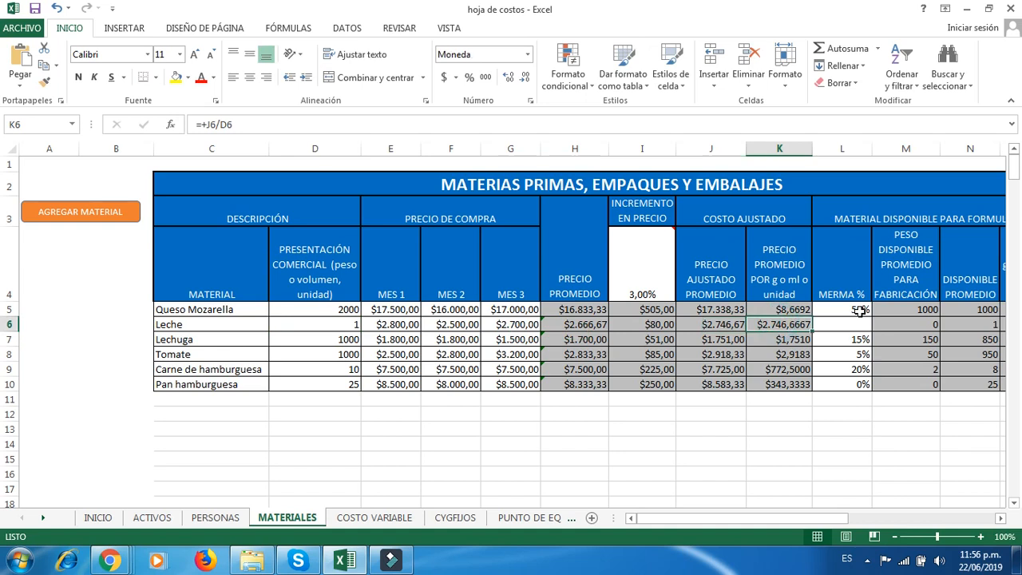
Step: Set Leche's merma to 1% and check its available average and price after mermas
{"action": "left_click", "coordinate": [847, 323]}
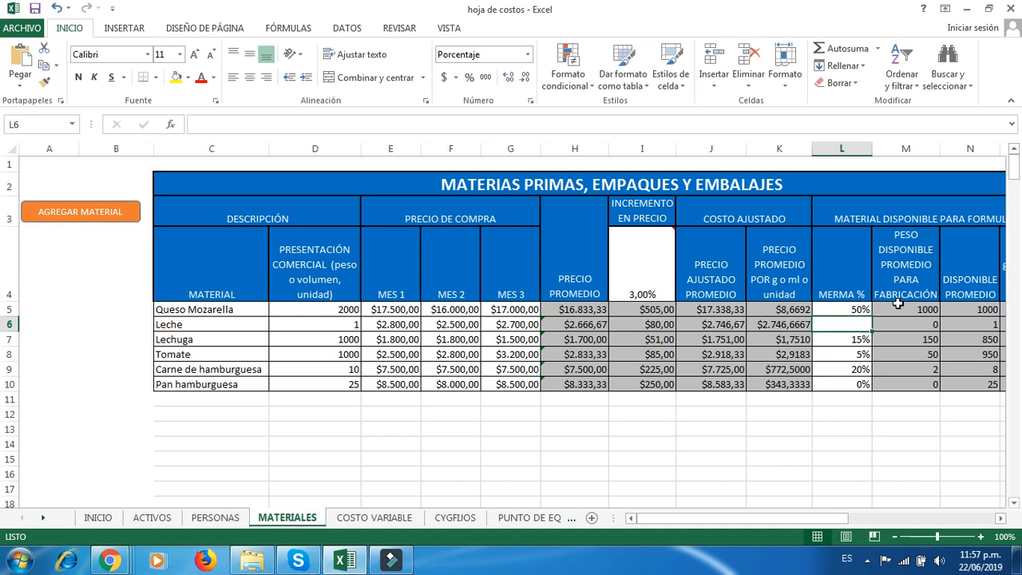
{"action": "type", "text": "1"}
{"action": "key", "text": "Return"}
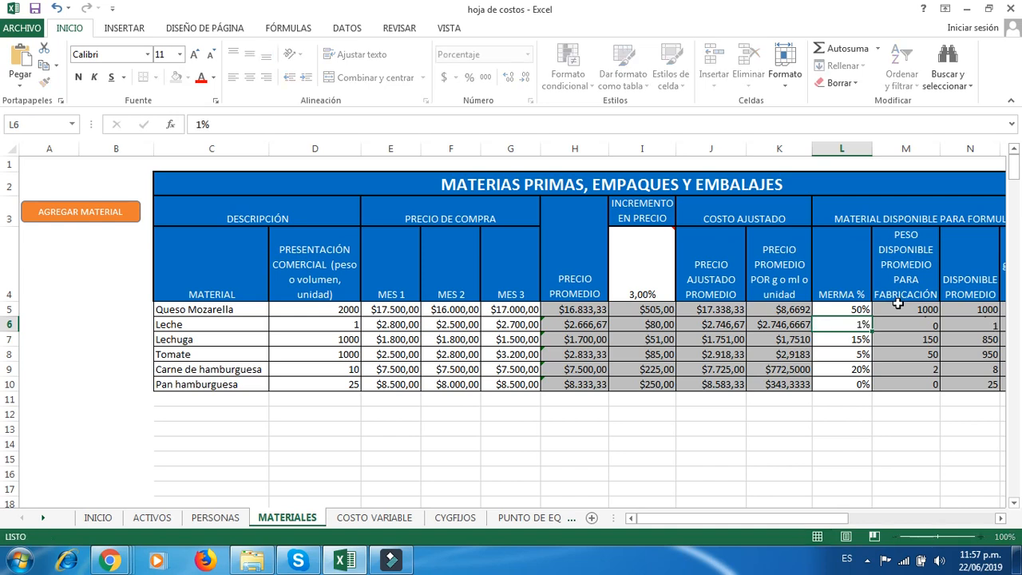
{"action": "key", "text": "Up"}
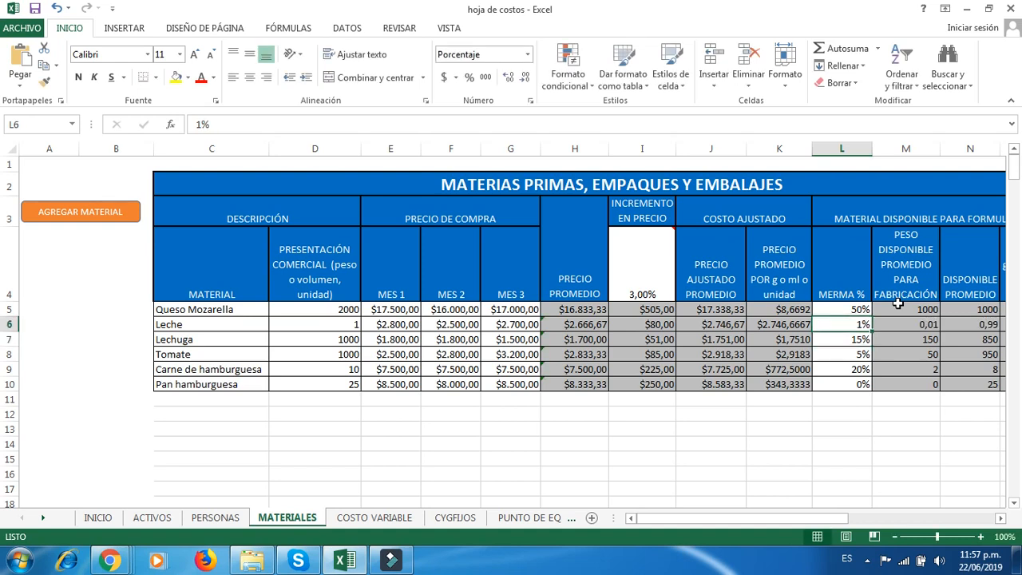
{"action": "key", "text": "Right"}
{"action": "key", "text": "Right"}
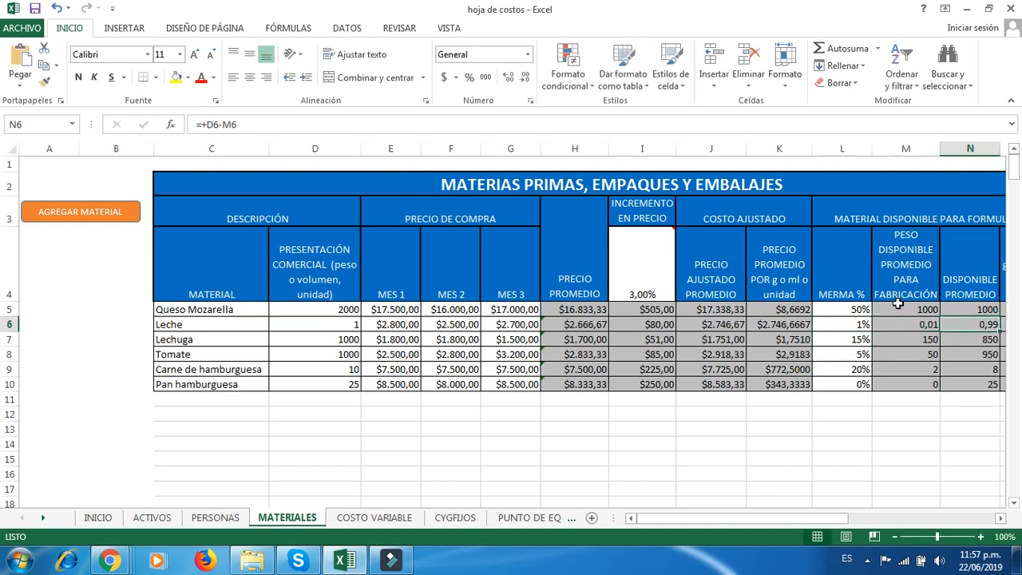
{"action": "scroll", "coordinate": [899, 304], "scroll_direction": "right", "scroll_amount": 2}
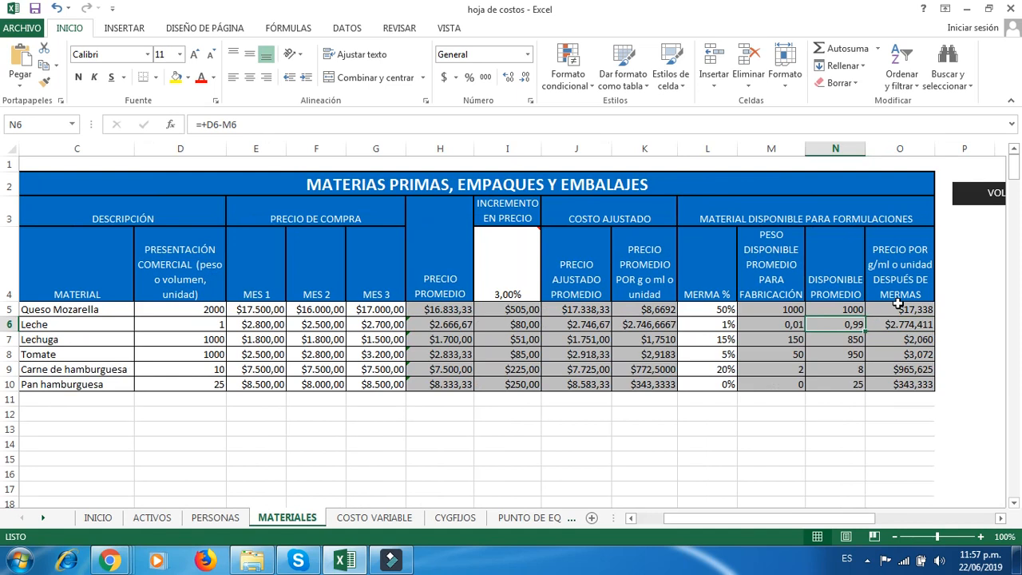
Step: Set Leche's commercial presentation back to 1000
{"action": "key", "text": "Left"}
{"action": "key", "text": "Left"}
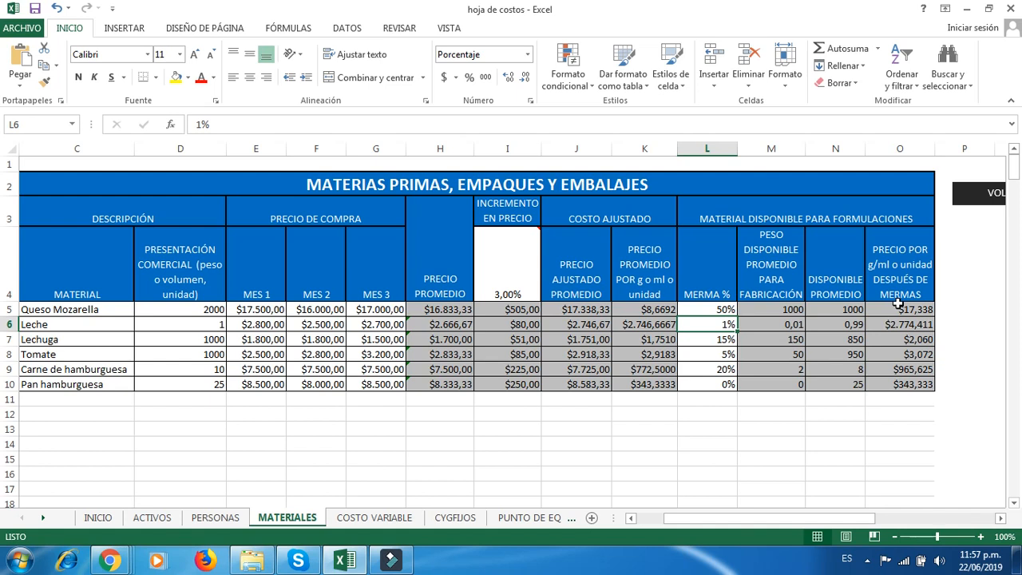
{"action": "key", "text": "Left"}
{"action": "key", "text": "Left"}
{"action": "key", "text": "Left"}
{"action": "key", "text": "Left"}
{"action": "key", "text": "Left"}
{"action": "key", "text": "Left"}
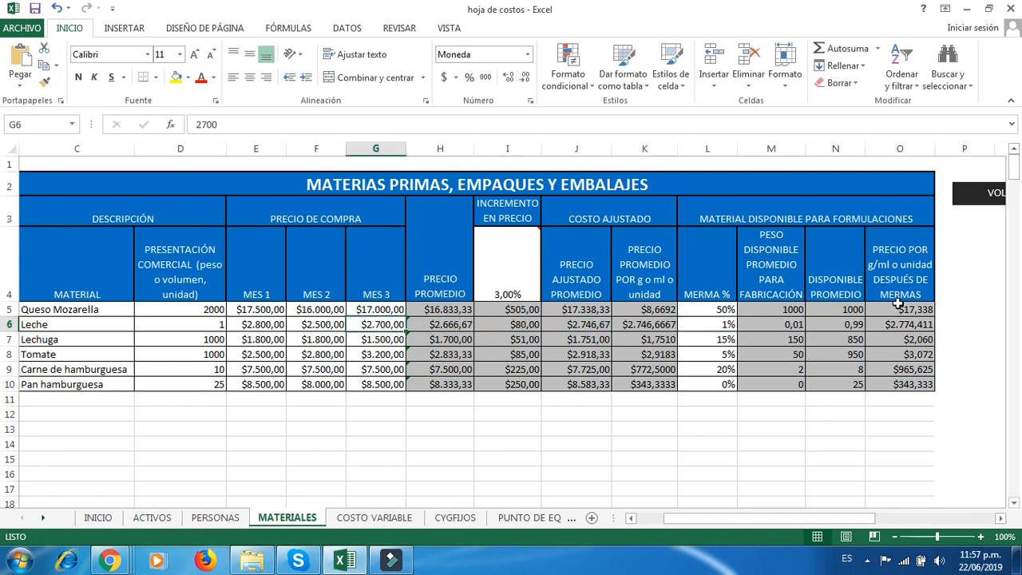
{"action": "key", "text": "Left"}
{"action": "key", "text": "Left"}
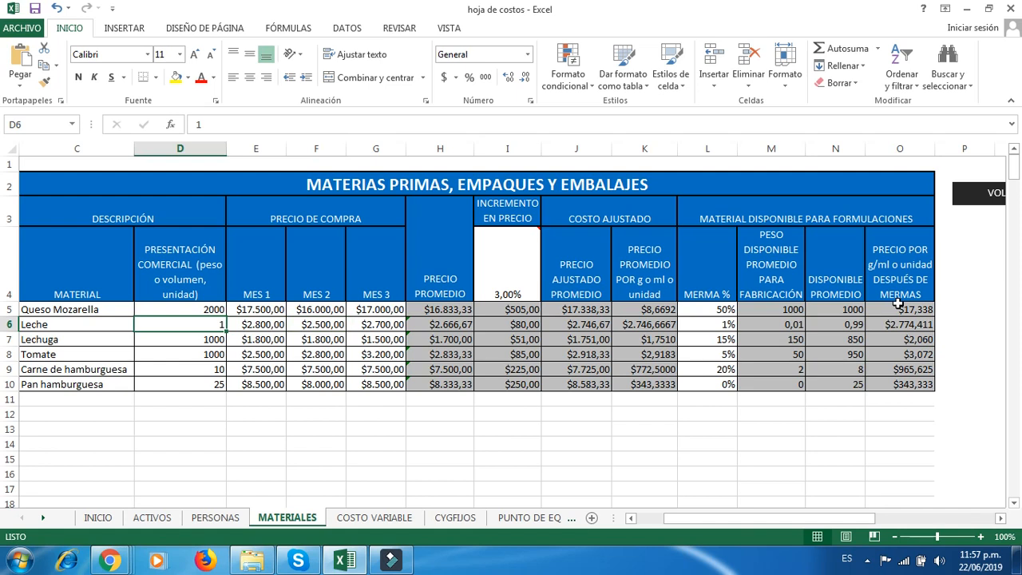
{"action": "type", "text": "1000"}
{"action": "key", "text": "Return"}
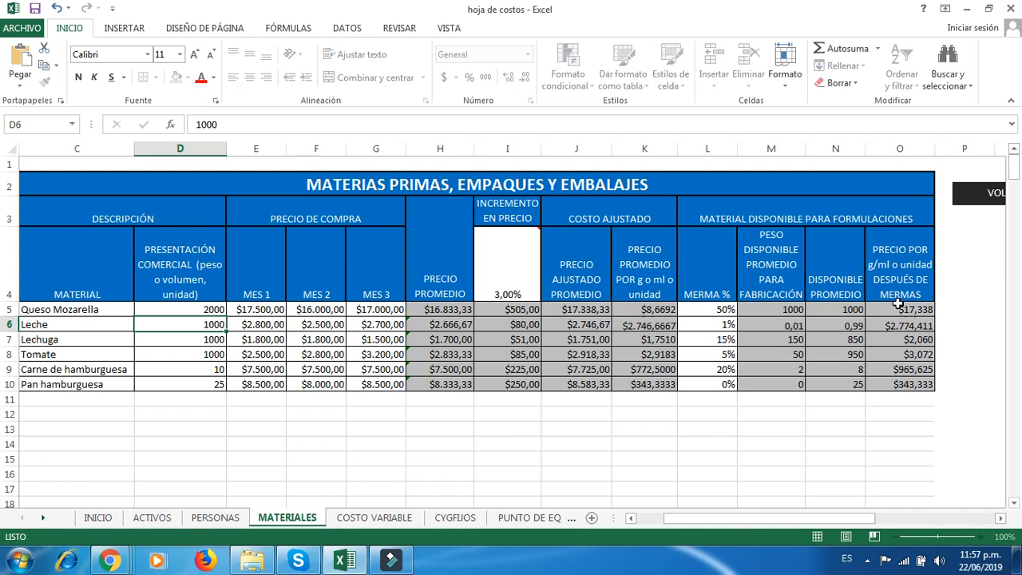
{"action": "key", "text": "Up"}
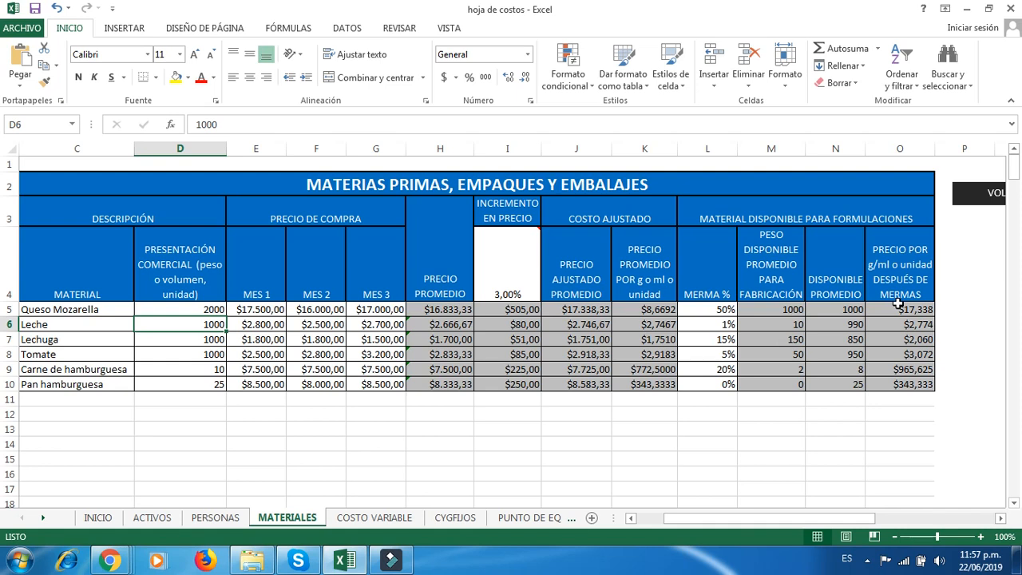
Step: Review Leche's row from the purchase prices to the merma percentage and compare it with Queso Mozarella's merma
{"action": "key", "text": "Right"}
{"action": "key", "text": "Right"}
{"action": "key", "text": "Right"}
{"action": "key", "text": "Right"}
{"action": "key", "text": "Right"}
{"action": "key", "text": "Right"}
{"action": "key", "text": "Right"}
{"action": "key", "text": "Right"}
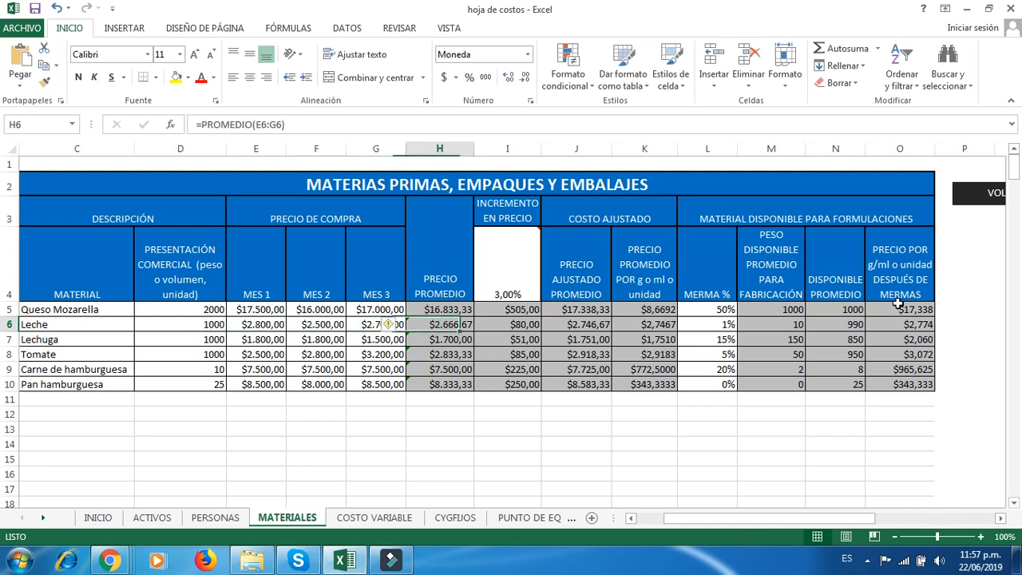
{"action": "key", "text": "Left"}
{"action": "key", "text": "Right"}
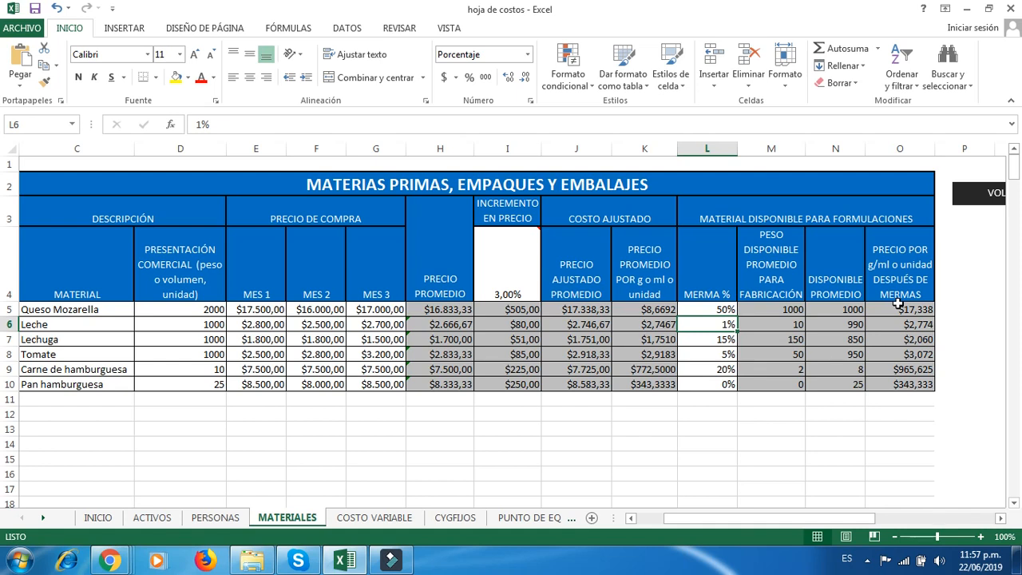
{"action": "key", "text": "Up"}
{"action": "key", "text": "Down"}
{"action": "key", "text": "Left"}
{"action": "key", "text": "Up"}
{"action": "key", "text": "Right"}
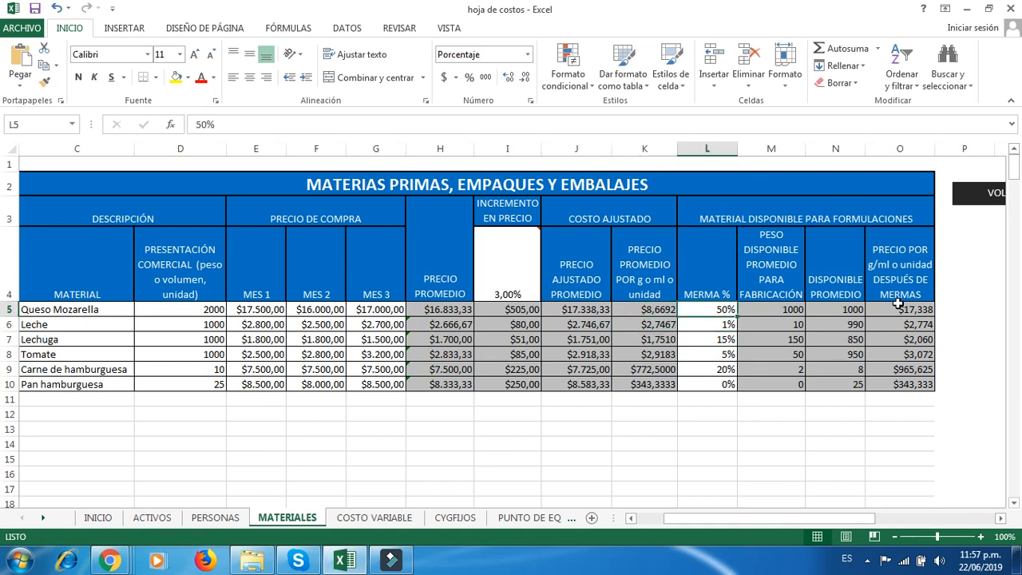
{"action": "key", "text": "Down"}
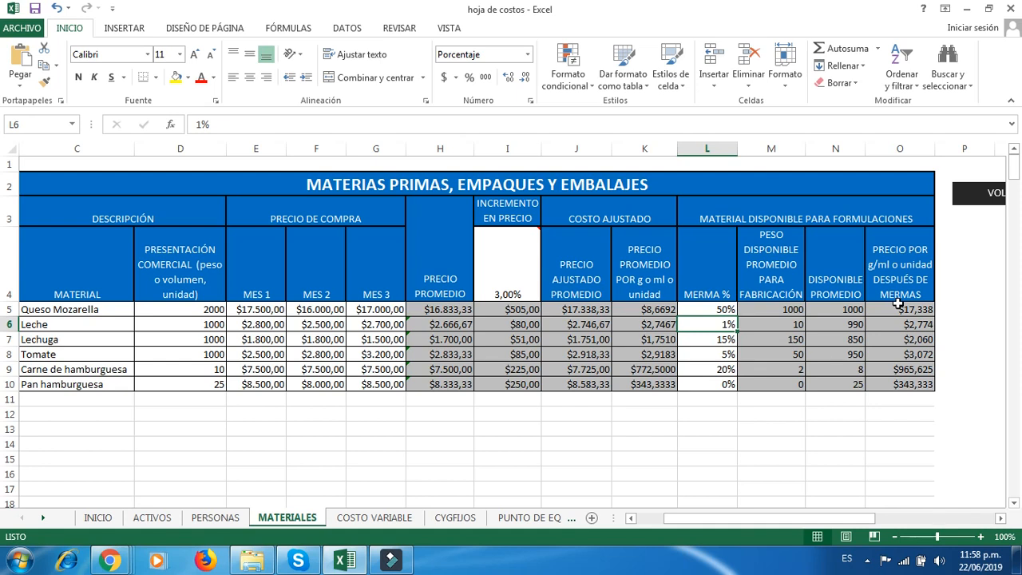
Step: Examine Leche's merma weight, available average and price after mermas, comparing that price with its average price per unit
{"action": "left_click", "coordinate": [761, 321]}
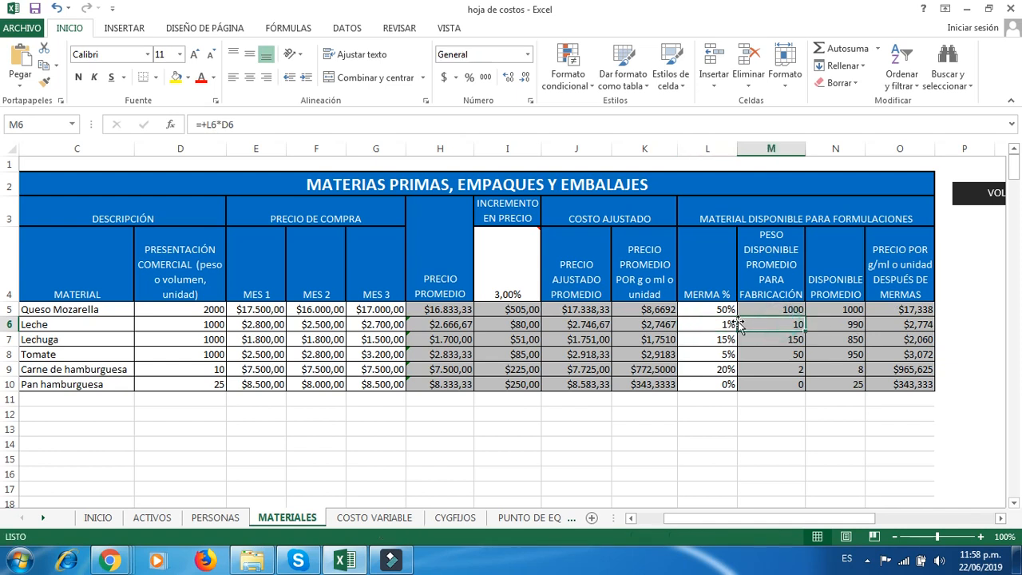
{"action": "left_click", "coordinate": [725, 325]}
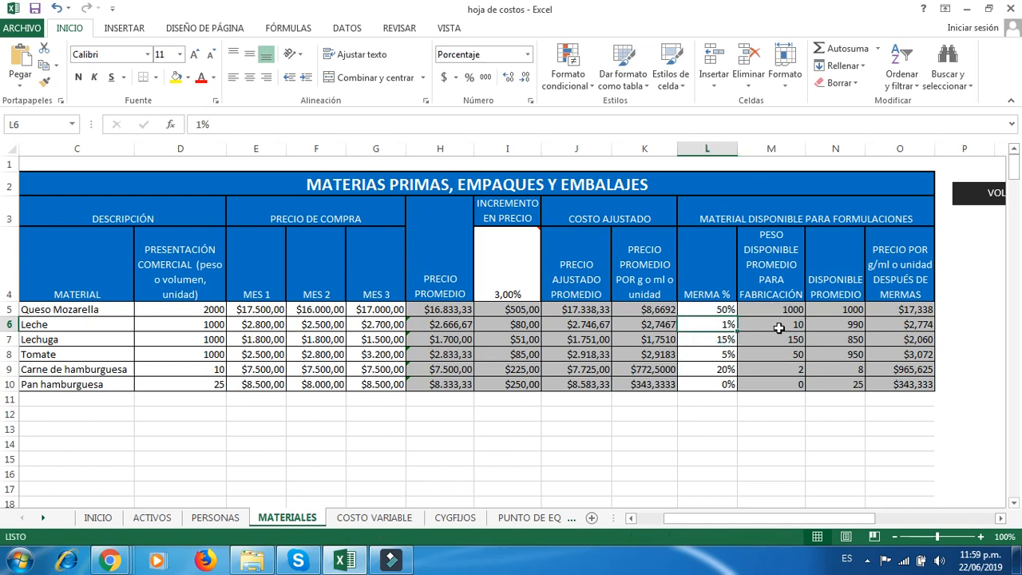
{"action": "left_click", "coordinate": [779, 327]}
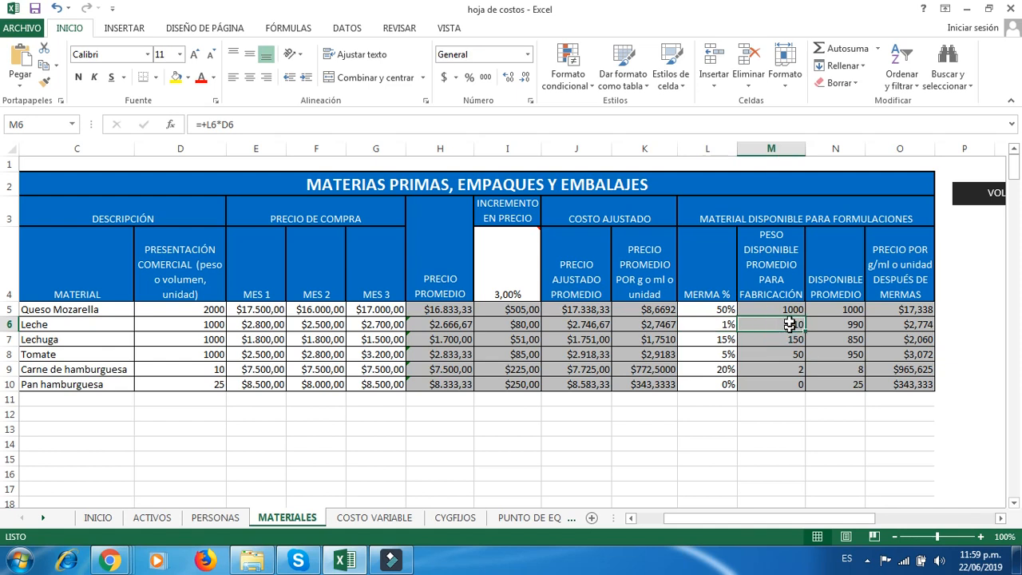
{"action": "left_click", "coordinate": [844, 325]}
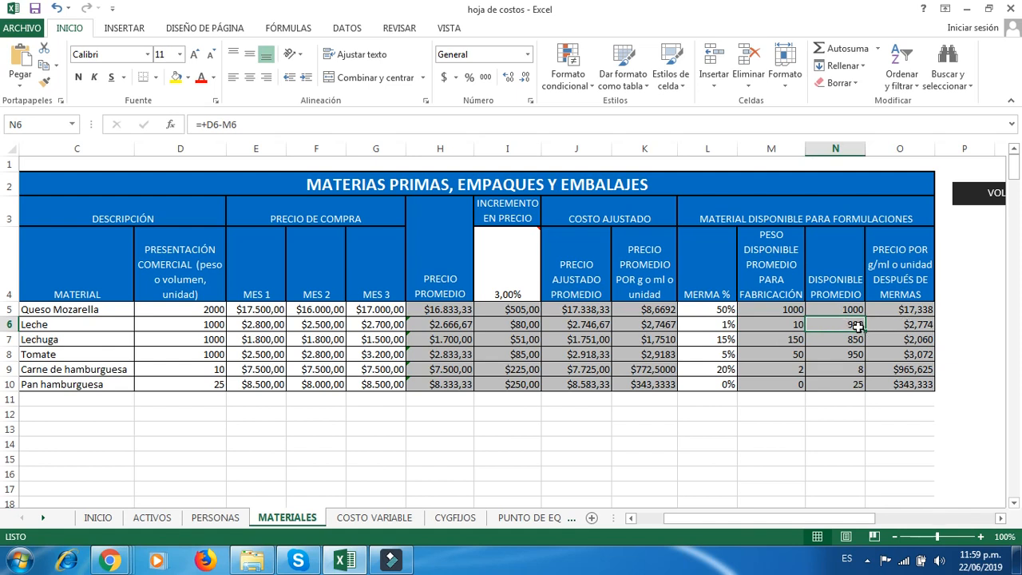
{"action": "left_click", "coordinate": [906, 324]}
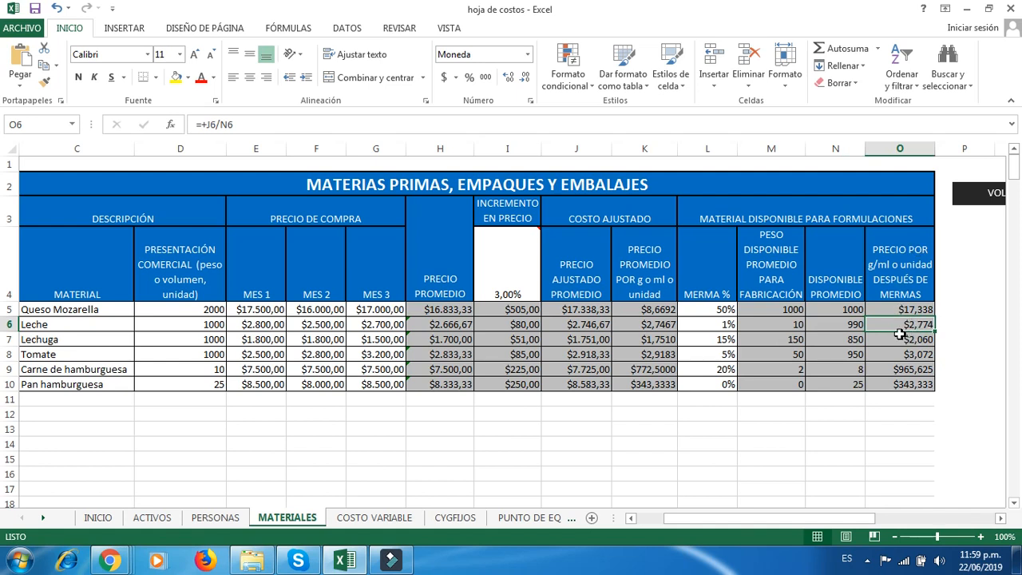
{"action": "left_click", "coordinate": [655, 324]}
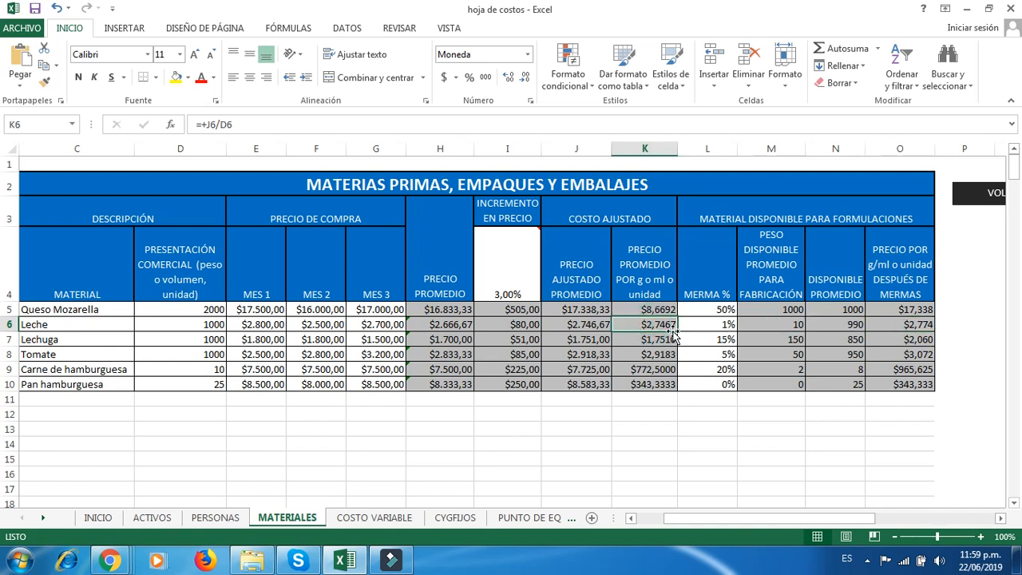
{"action": "left_click", "coordinate": [906, 324]}
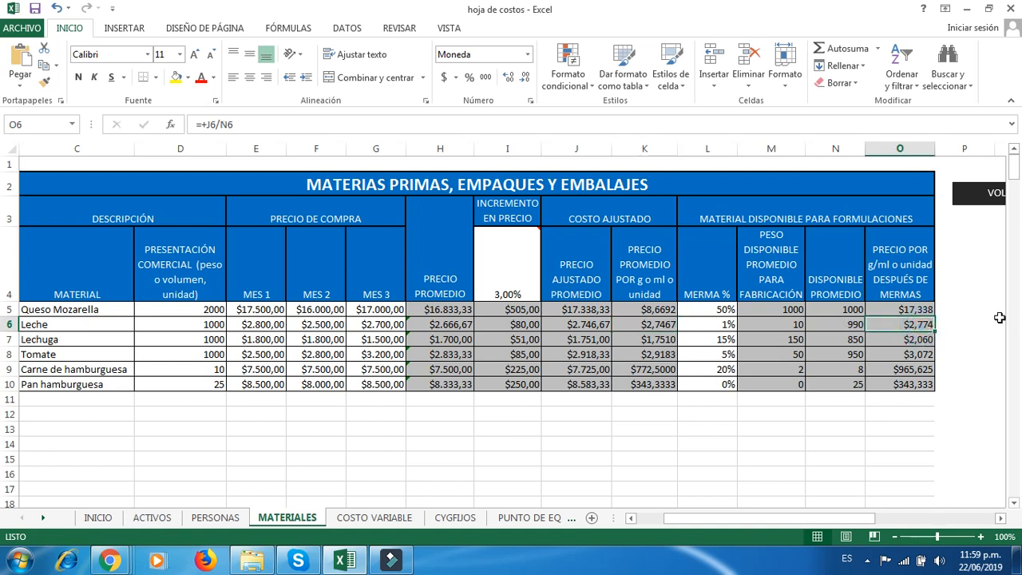
{"action": "left_click", "coordinate": [850, 322]}
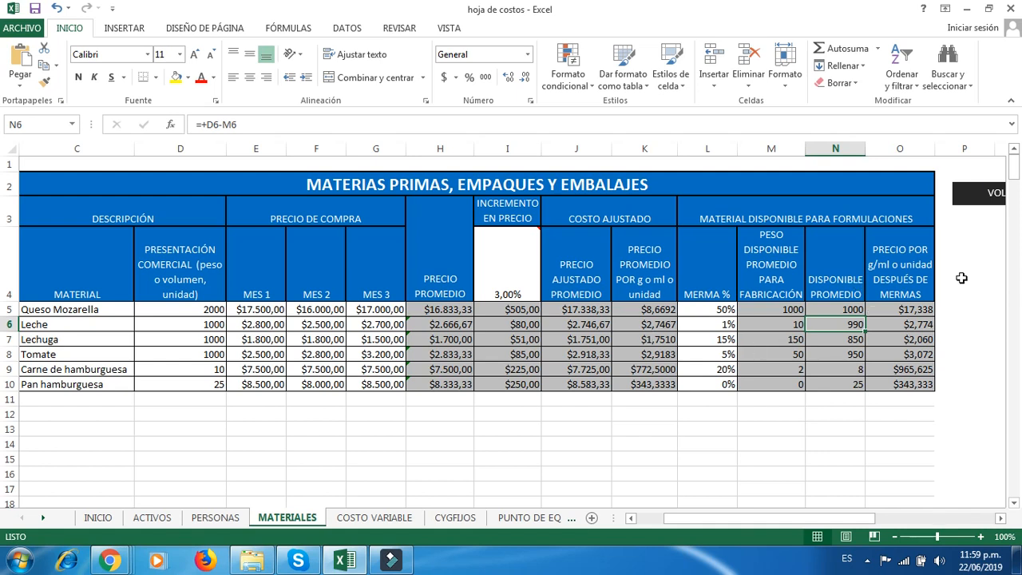
Step: Return to the INICIO sheet and open the COSTO VARIABLE sheet from there
{"action": "left_click", "coordinate": [982, 200]}
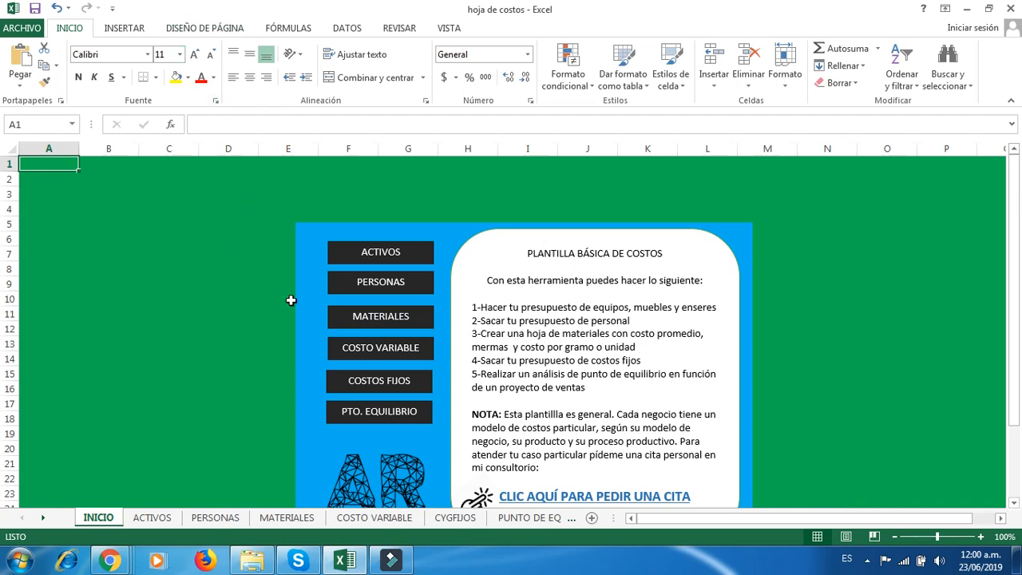
{"action": "left_click", "coordinate": [397, 353]}
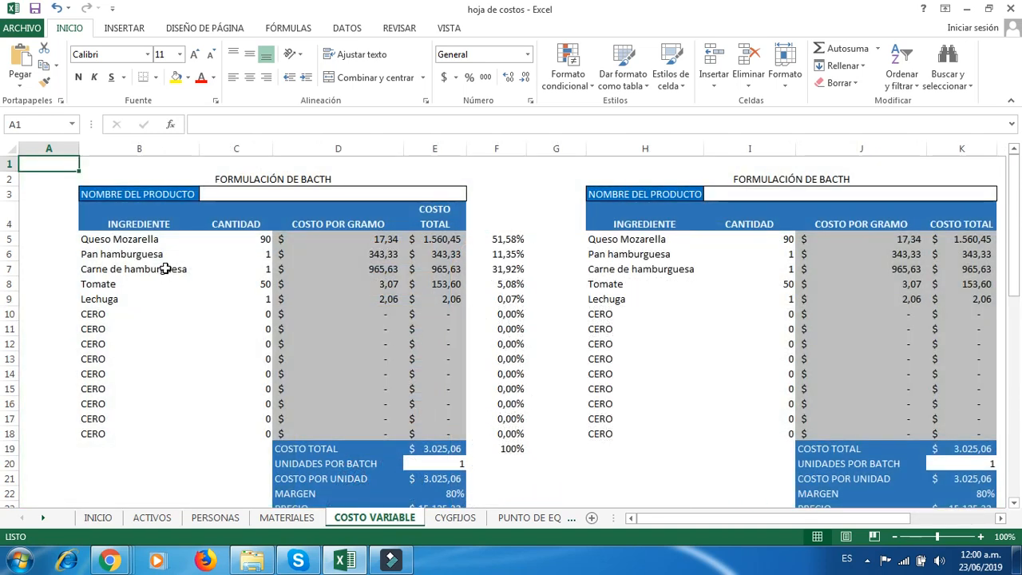
Step: Examine the first batch formulation's product name field, its ingredients from Queso Mozarella to Lechuga, and their quantities
{"action": "left_click", "coordinate": [134, 196]}
{"action": "left_click", "coordinate": [237, 193]}
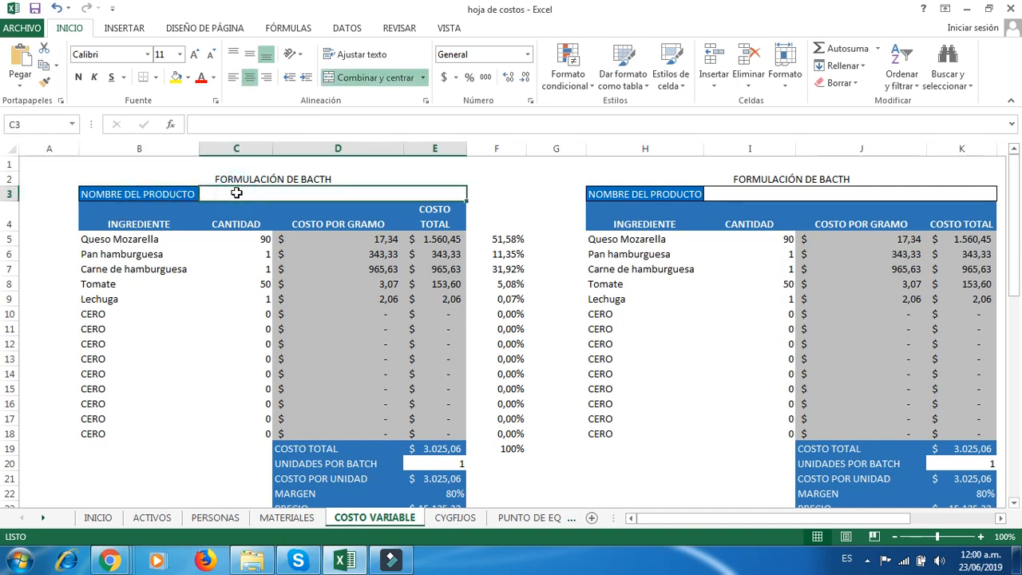
{"action": "left_click_drag", "start_coordinate": [135, 241], "coordinate": [136, 296]}
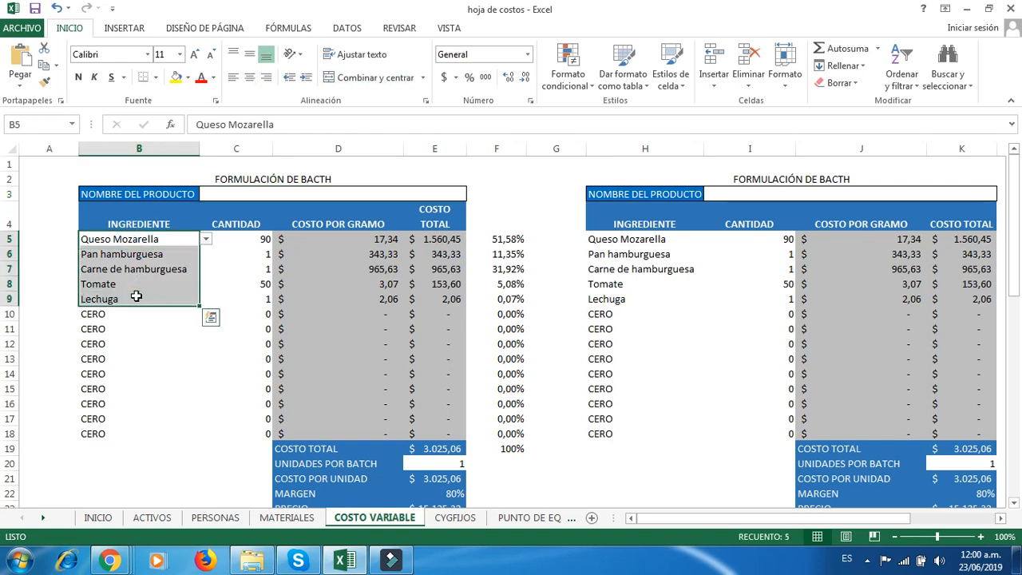
{"action": "left_click", "coordinate": [141, 238]}
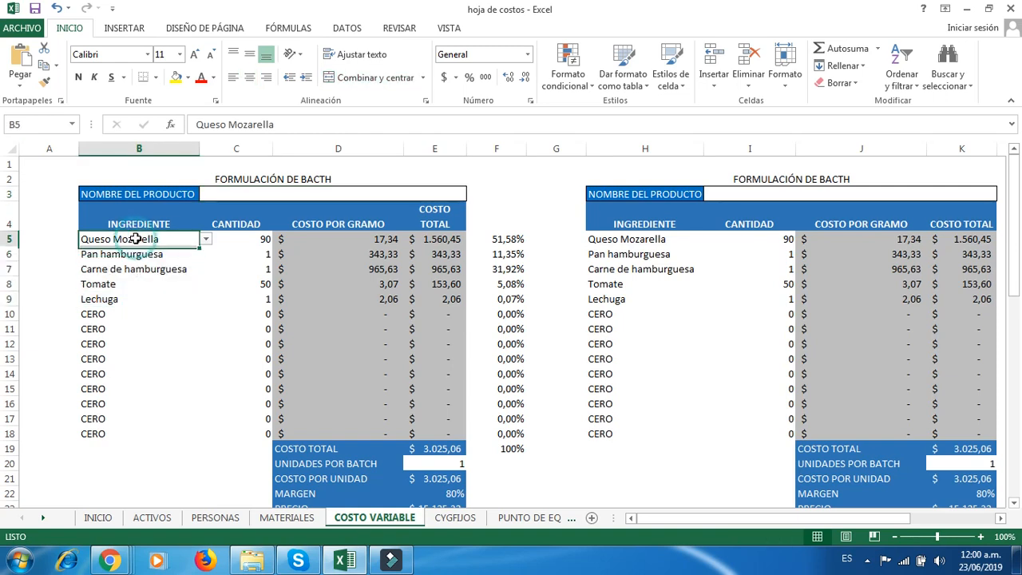
{"action": "left_click", "coordinate": [129, 255]}
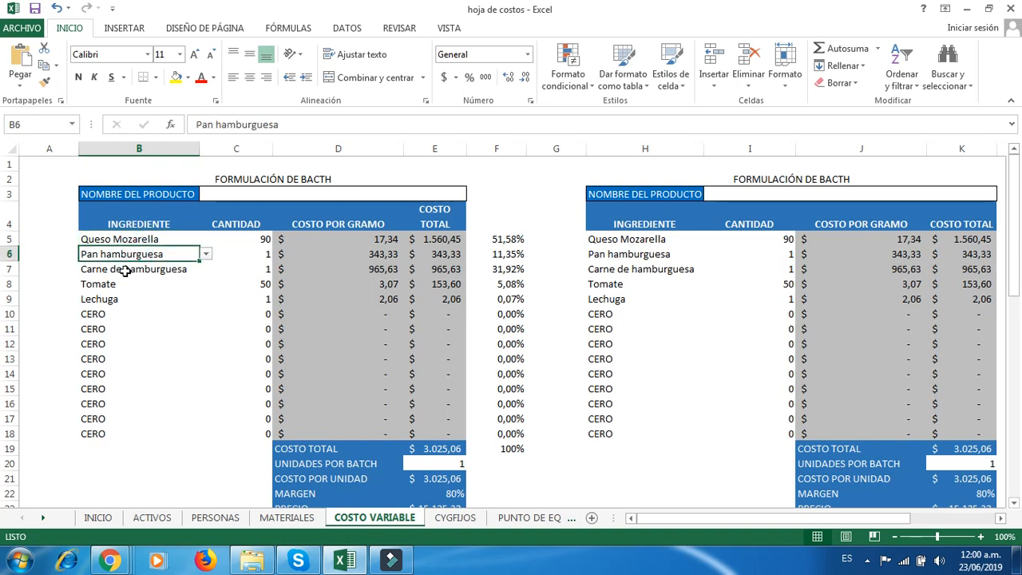
{"action": "left_click", "coordinate": [122, 271]}
{"action": "left_click", "coordinate": [115, 283]}
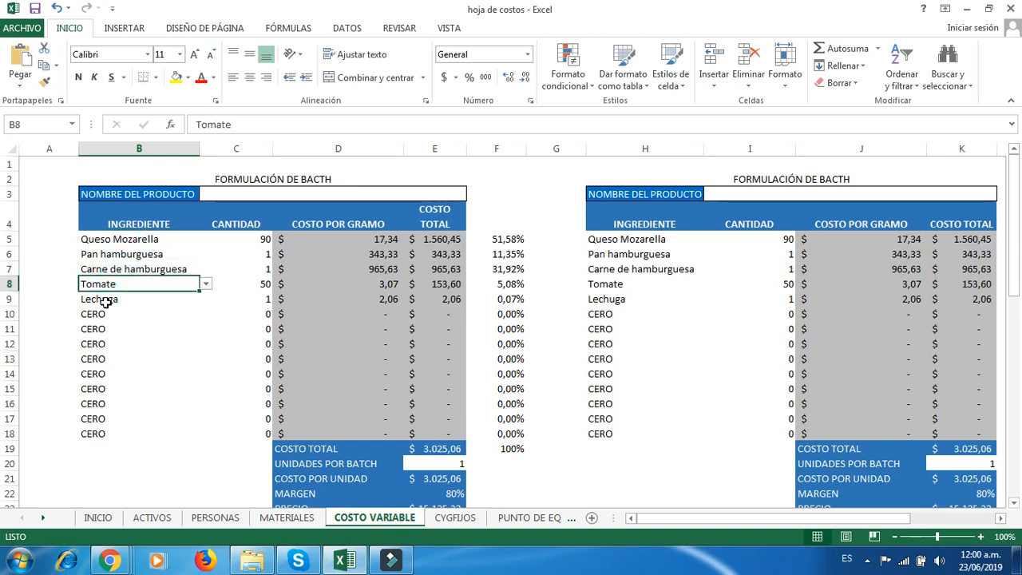
{"action": "left_click", "coordinate": [108, 298]}
{"action": "left_click_drag", "start_coordinate": [263, 236], "coordinate": [262, 297]}
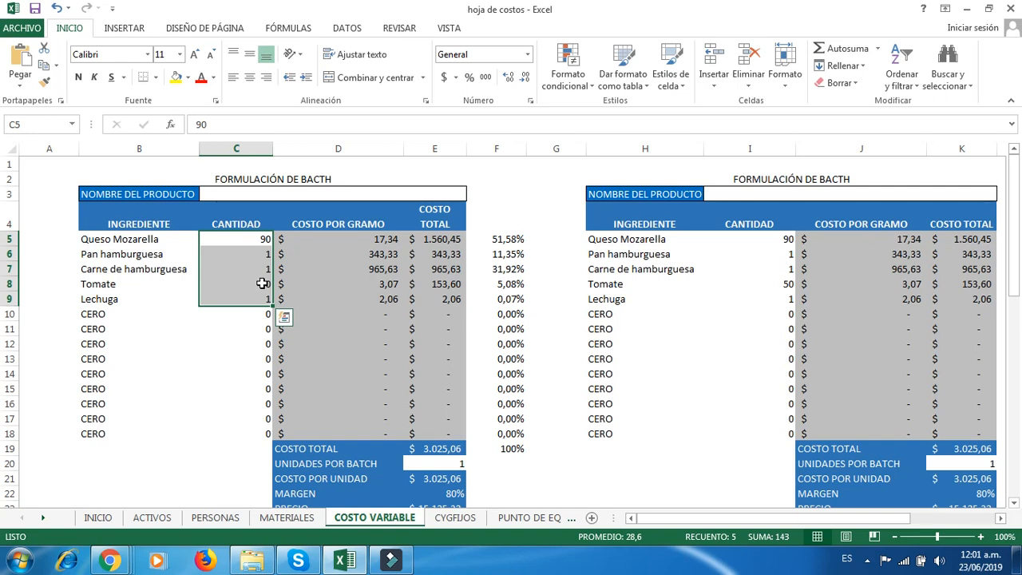
Step: Inspect the ingredient choices available for the first row of the formulation, keeping Queso Mozarella selected
{"action": "left_click", "coordinate": [154, 238]}
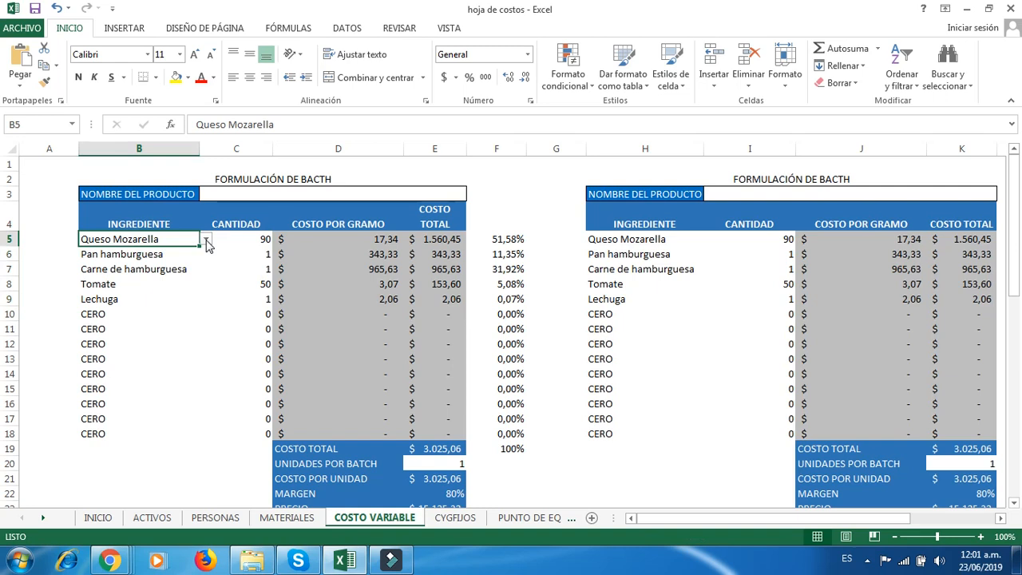
{"action": "left_click", "coordinate": [205, 240]}
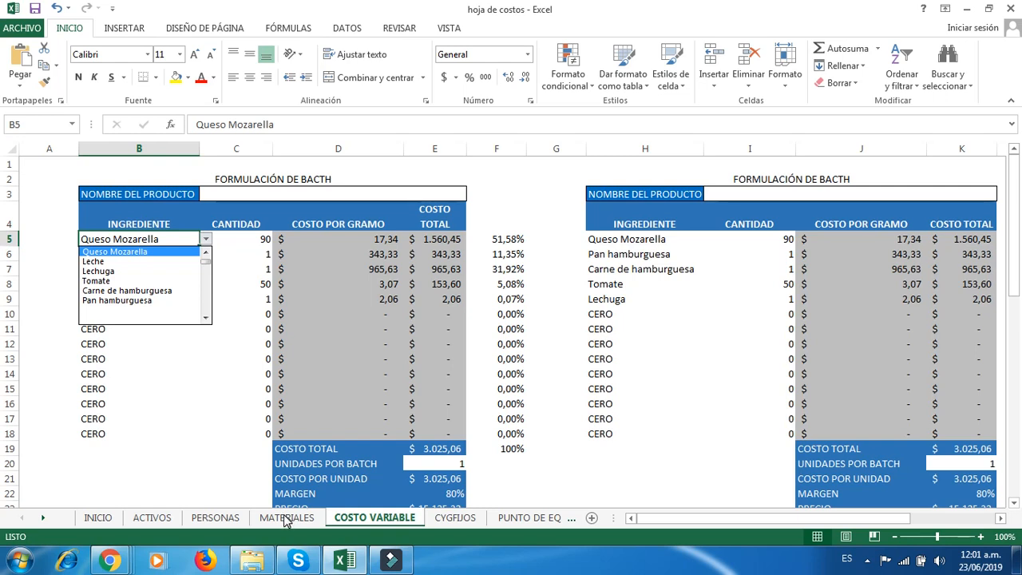
{"action": "left_click", "coordinate": [206, 240]}
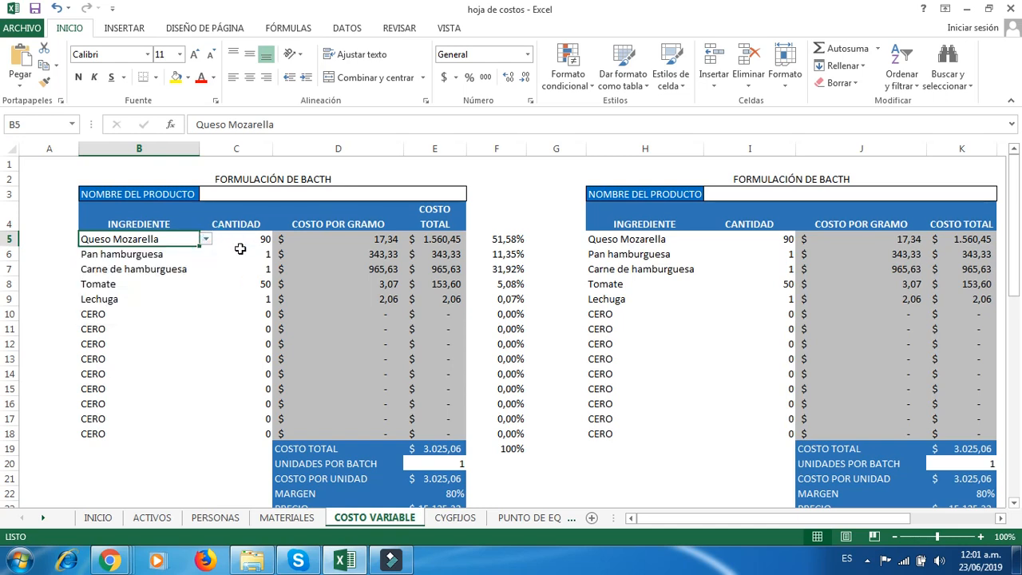
{"action": "left_click", "coordinate": [240, 249]}
{"action": "left_click", "coordinate": [181, 256]}
{"action": "left_click", "coordinate": [205, 239]}
{"action": "left_click", "coordinate": [183, 239]}
{"action": "left_click", "coordinate": [206, 239]}
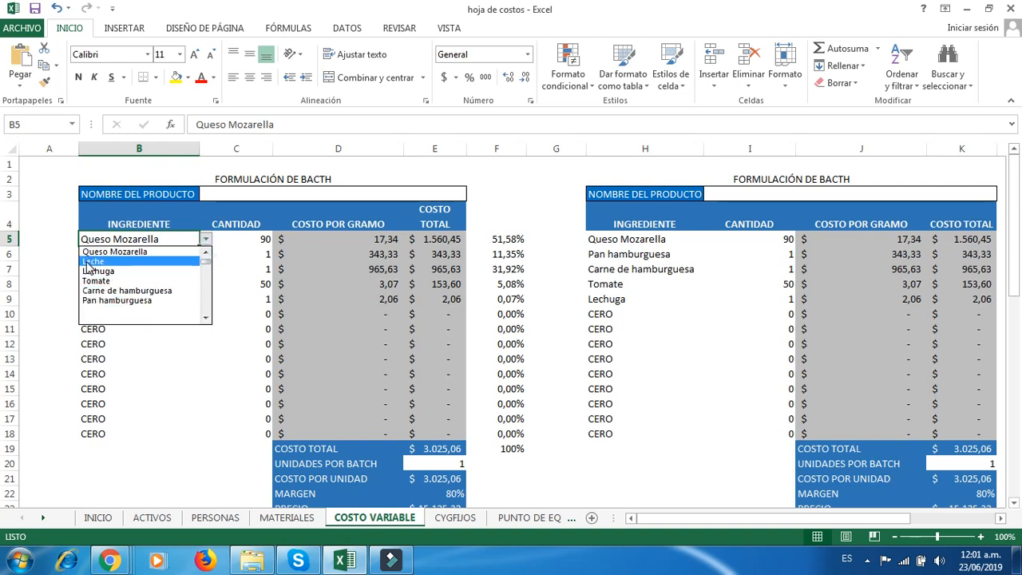
{"action": "key", "text": "Escape"}
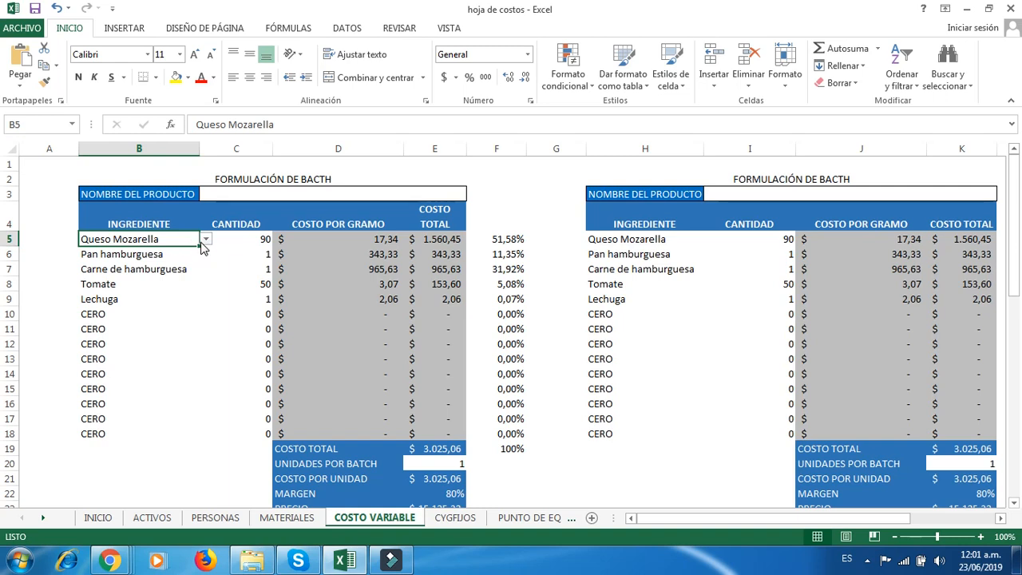
Step: Check how Queso Mozarella's cost per gram and total cost are calculated from its quantity
{"action": "left_click", "coordinate": [357, 237]}
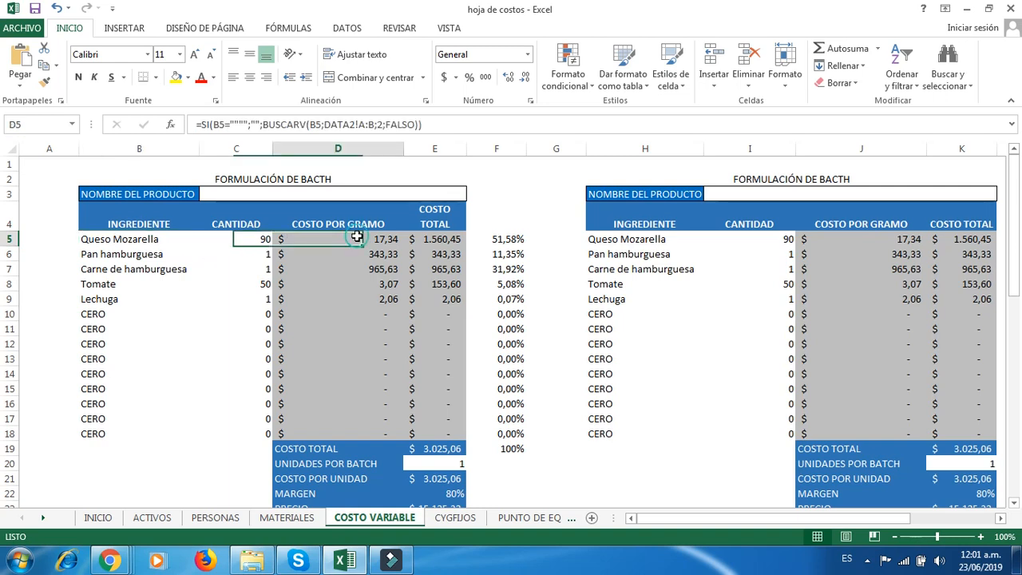
{"action": "left_click", "coordinate": [440, 239]}
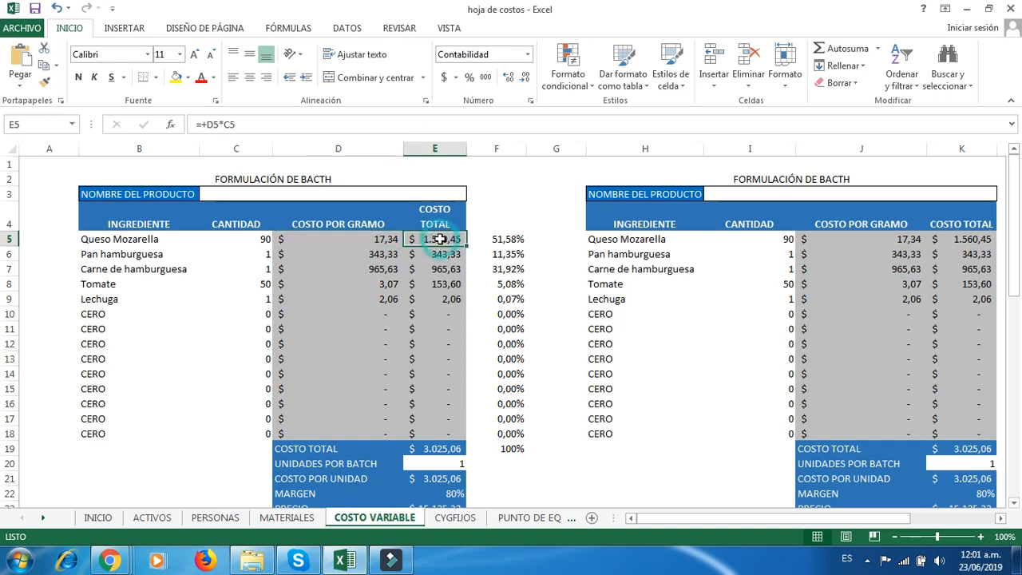
{"action": "left_click", "coordinate": [385, 242]}
{"action": "left_click", "coordinate": [237, 253]}
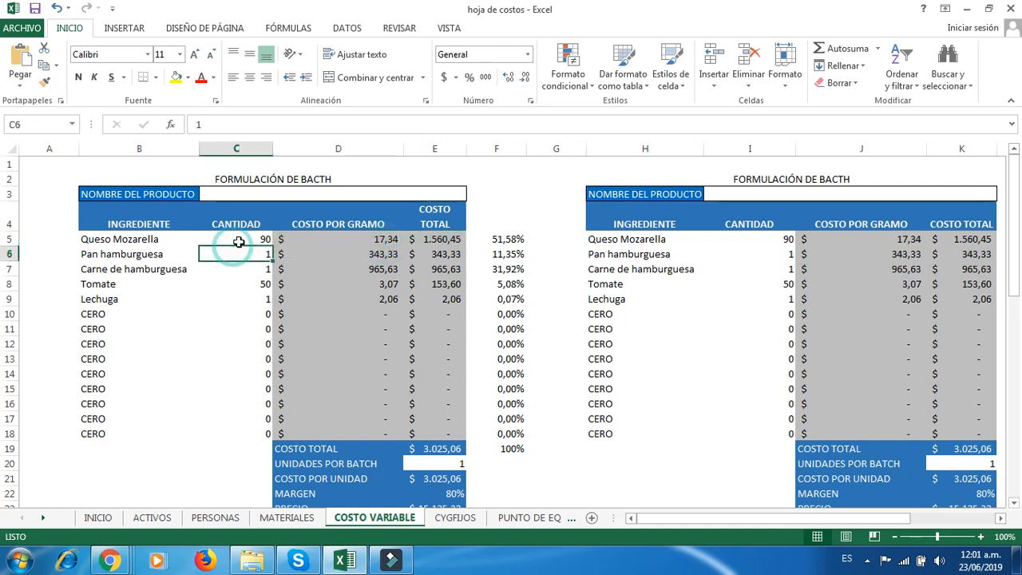
{"action": "left_click", "coordinate": [448, 237]}
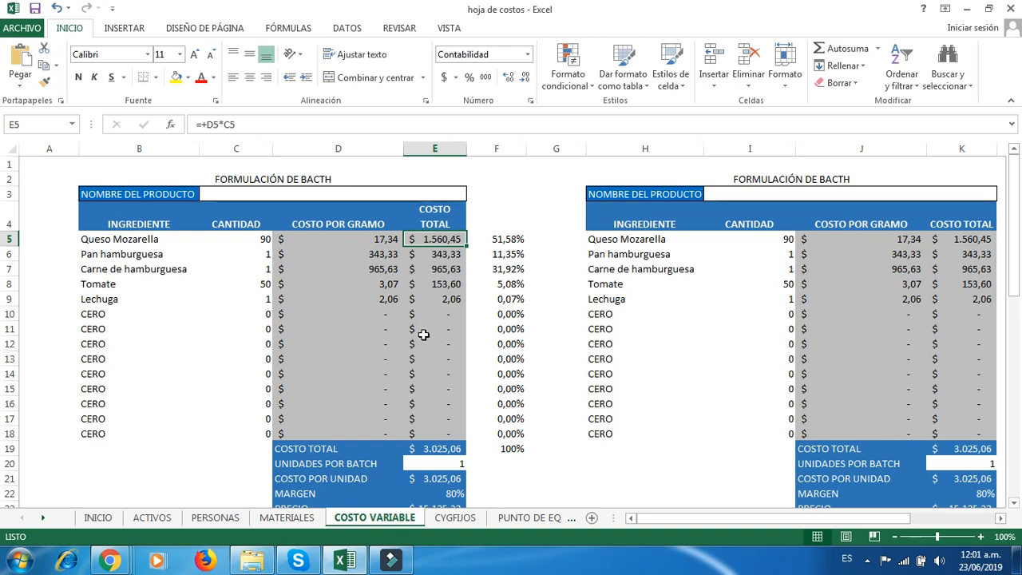
Step: Review the first batch formulation as a whole, from its ingredient rows to the units per batch
{"action": "left_click", "coordinate": [330, 179]}
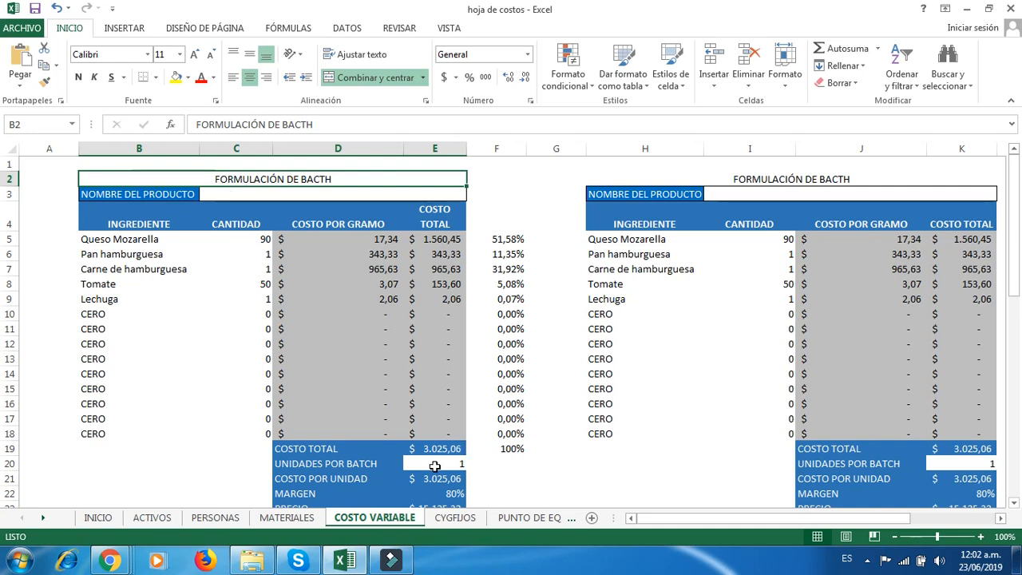
{"action": "scroll", "coordinate": [435, 466], "scroll_direction": "down", "scroll_amount": 1}
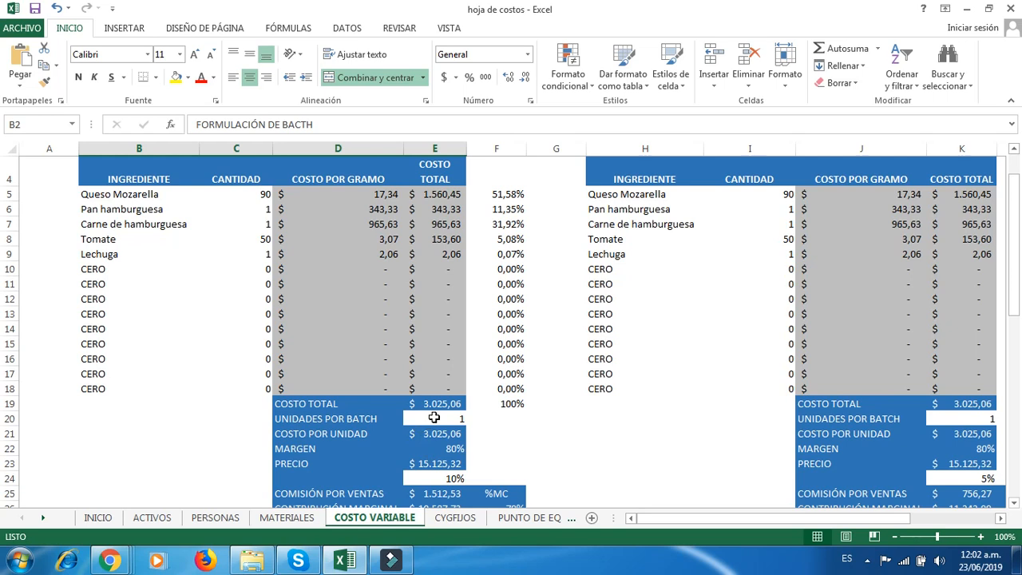
{"action": "scroll", "coordinate": [434, 417], "scroll_direction": "up", "scroll_amount": 1}
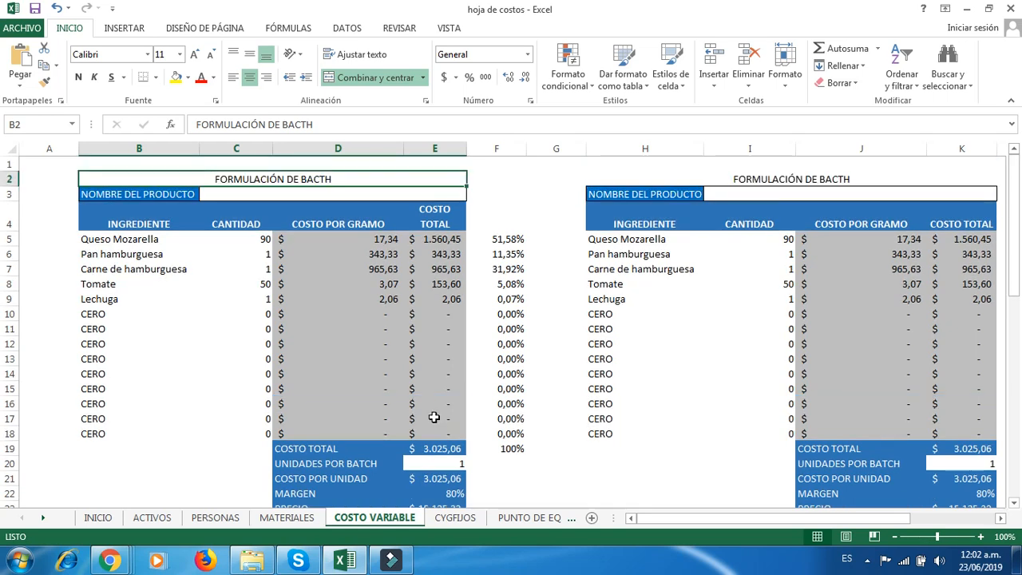
{"action": "scroll", "coordinate": [434, 418], "scroll_direction": "down", "scroll_amount": 1}
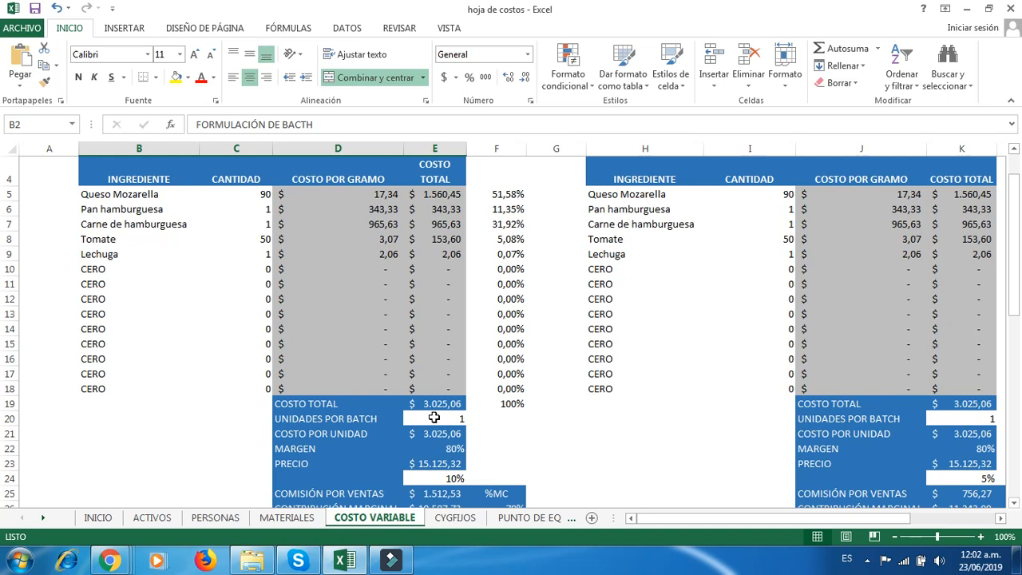
{"action": "left_click_drag", "start_coordinate": [164, 198], "coordinate": [438, 253]}
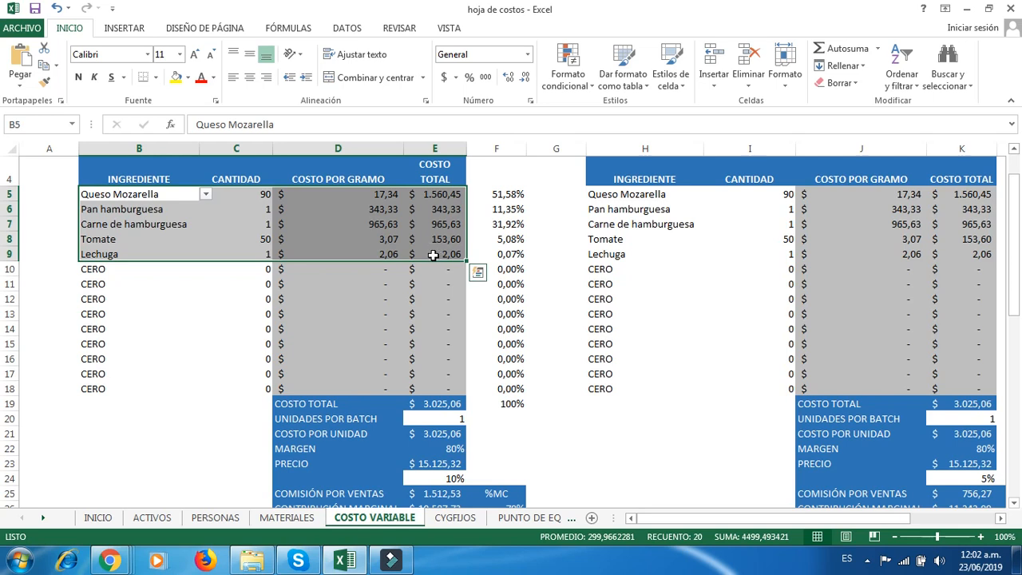
{"action": "left_click", "coordinate": [426, 421]}
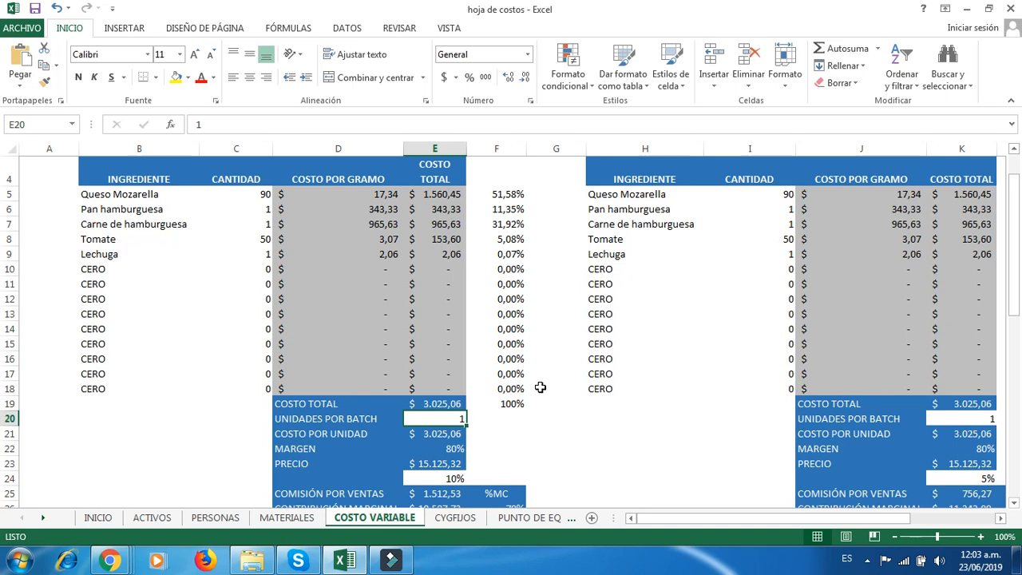
Step: Trace how the batch's total cost sums the ingredient costs and how units per batch determine the cost per unit
{"action": "left_click", "coordinate": [413, 405]}
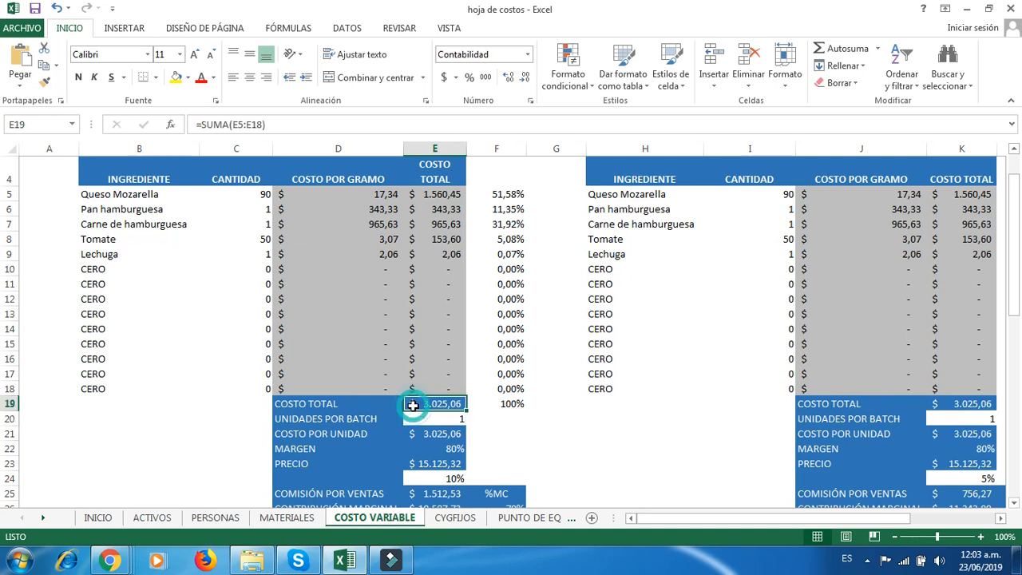
{"action": "left_click", "coordinate": [437, 197]}
{"action": "double_click", "coordinate": [440, 193]}
{"action": "key", "text": "Return"}
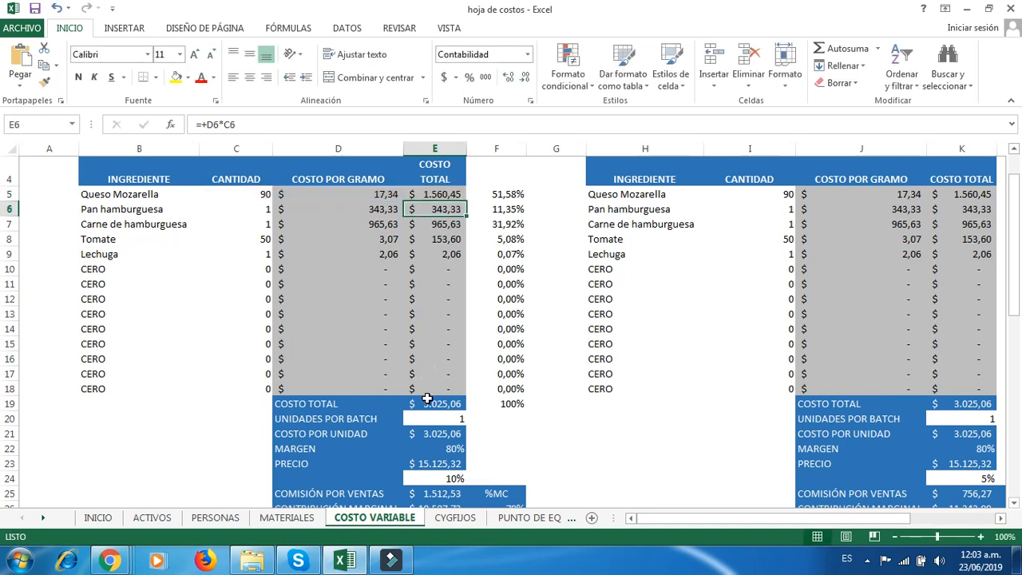
{"action": "left_click", "coordinate": [428, 400]}
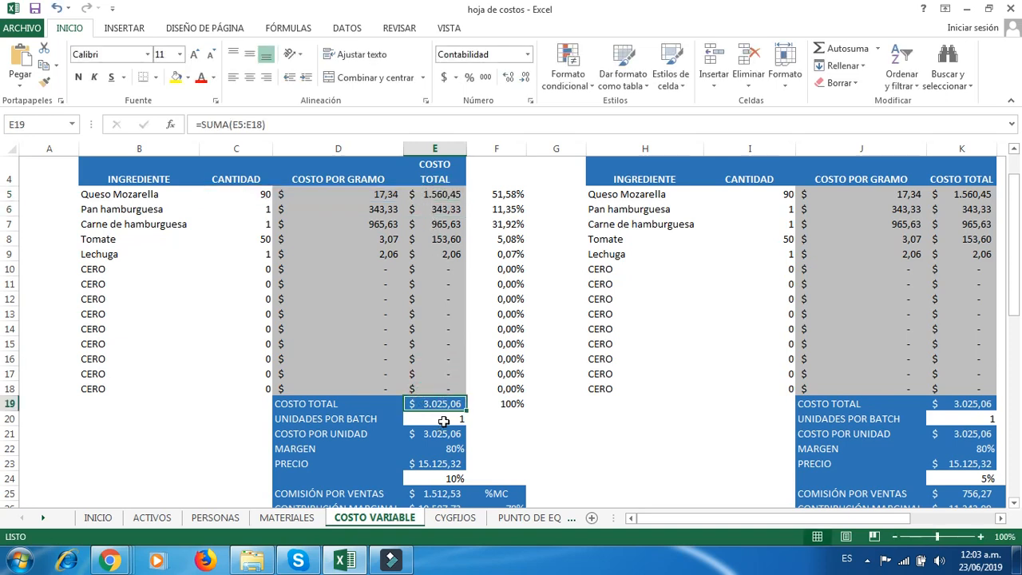
{"action": "left_click", "coordinate": [444, 419]}
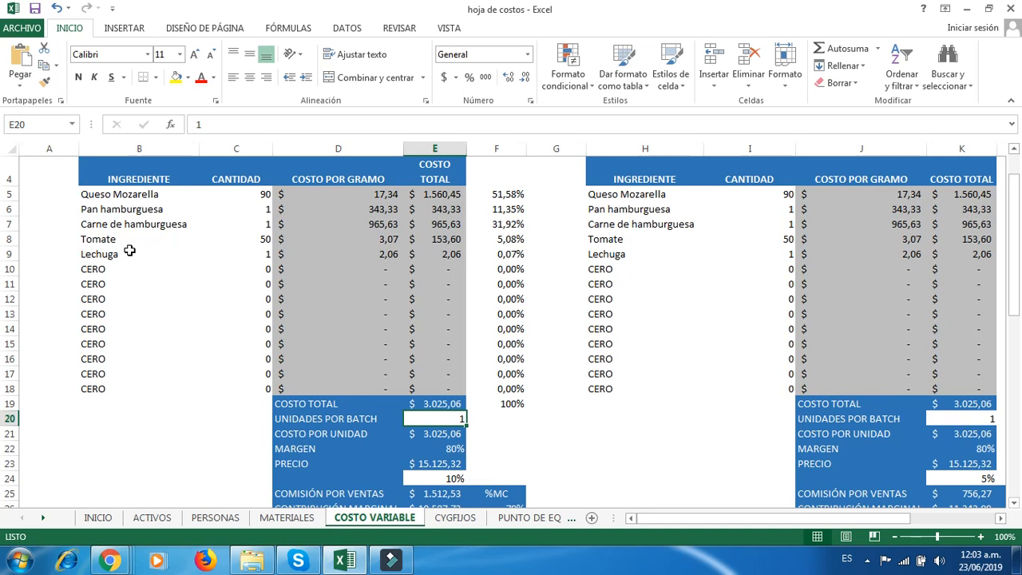
{"action": "left_click", "coordinate": [440, 431]}
{"action": "left_click", "coordinate": [445, 399]}
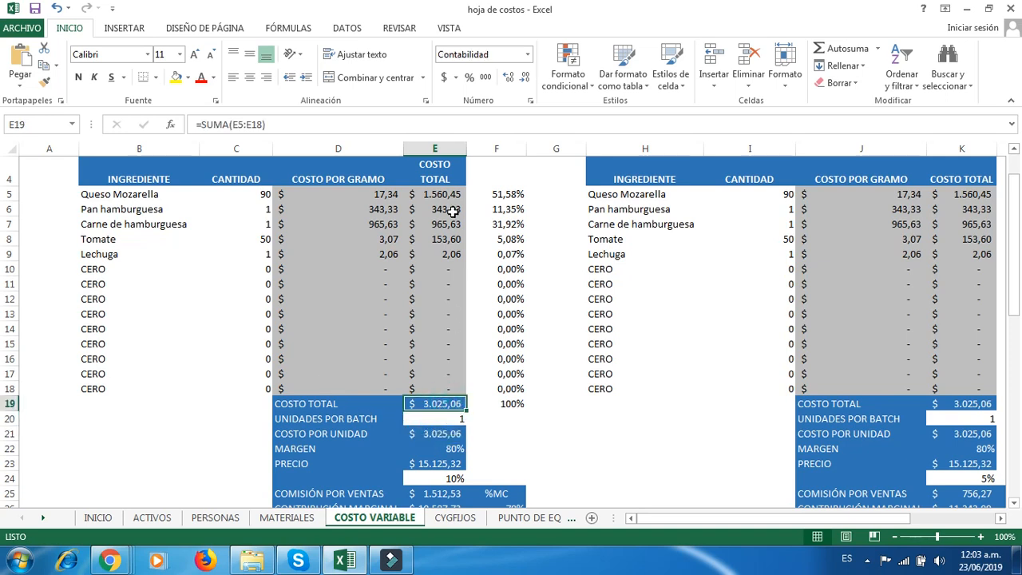
{"action": "left_click", "coordinate": [450, 418]}
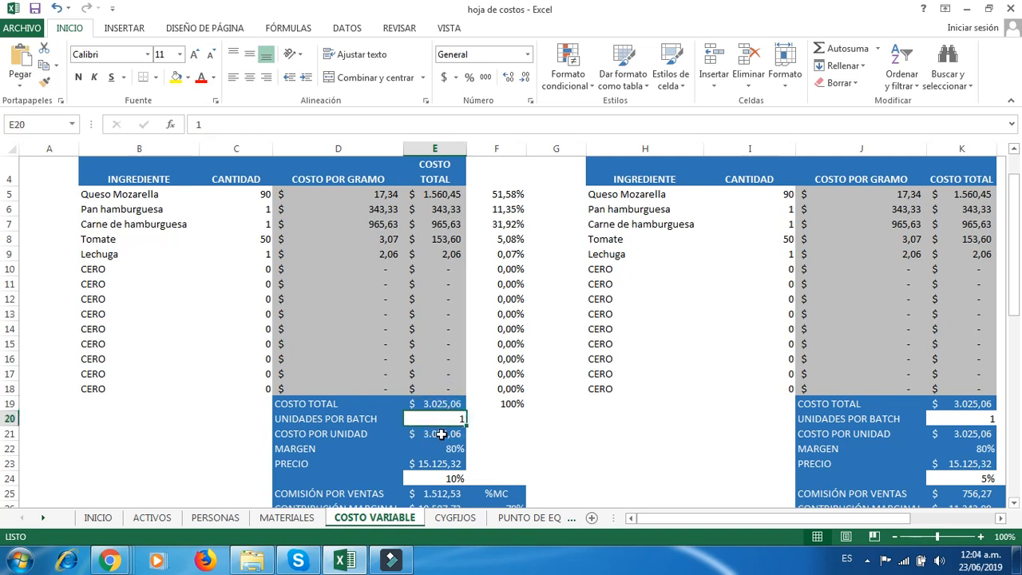
{"action": "left_click", "coordinate": [439, 436]}
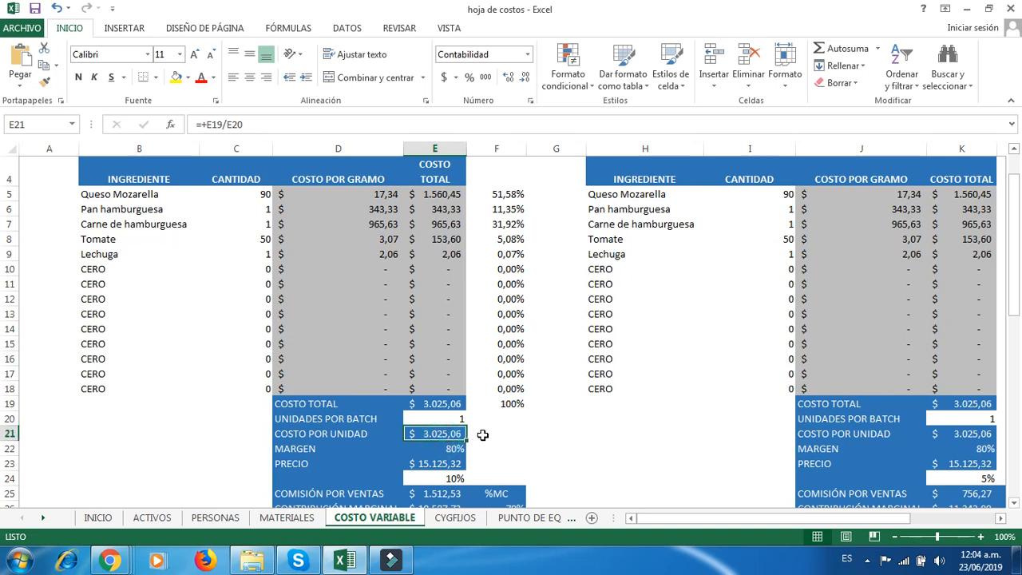
Step: Examine the margin and the price formula that derives the selling price from the cost per unit
{"action": "left_click", "coordinate": [417, 447]}
{"action": "left_click", "coordinate": [316, 447]}
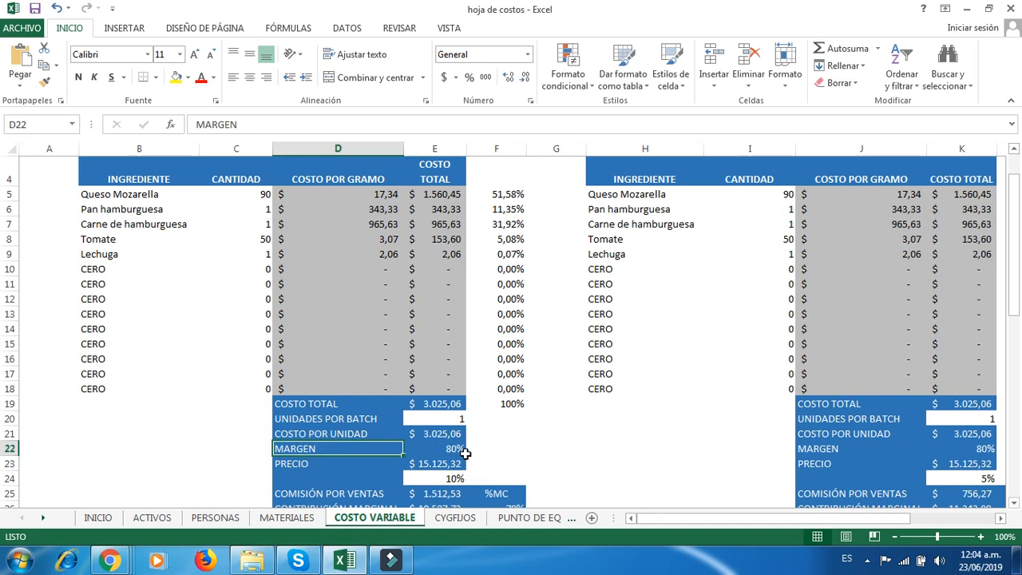
{"action": "left_click", "coordinate": [417, 448]}
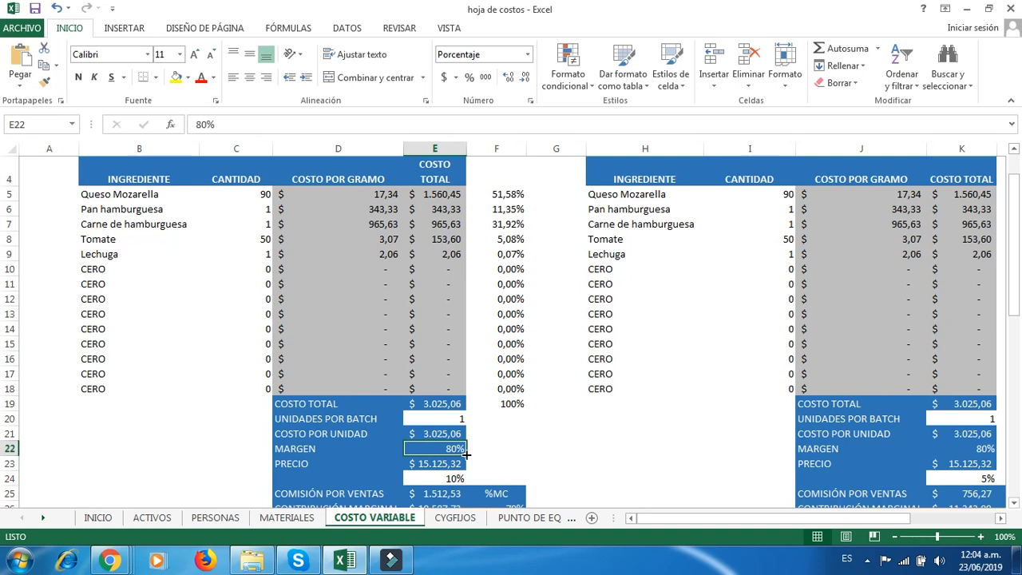
{"action": "left_click", "coordinate": [425, 464]}
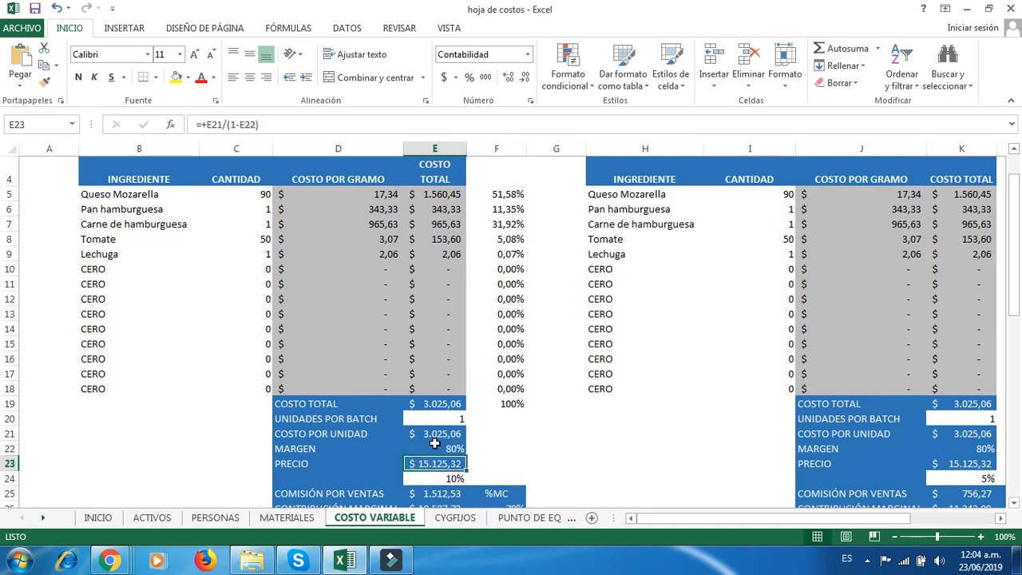
{"action": "left_click", "coordinate": [438, 432]}
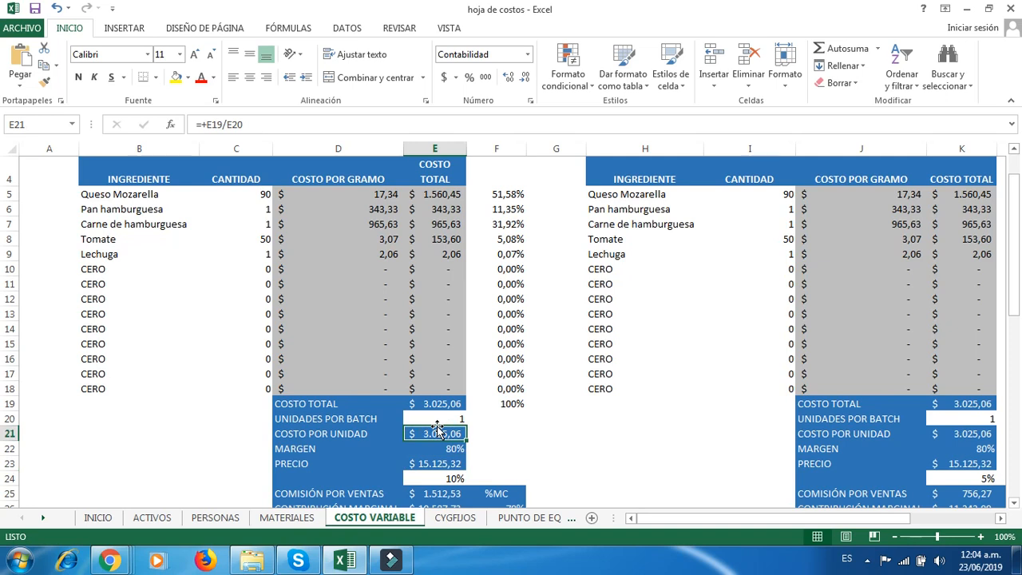
{"action": "left_click", "coordinate": [444, 446]}
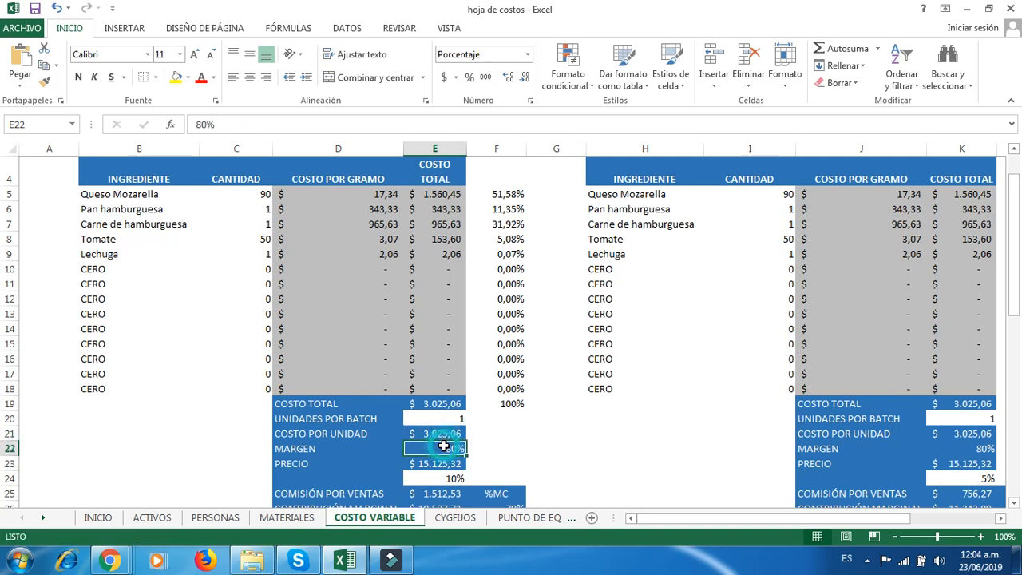
{"action": "left_click", "coordinate": [420, 461]}
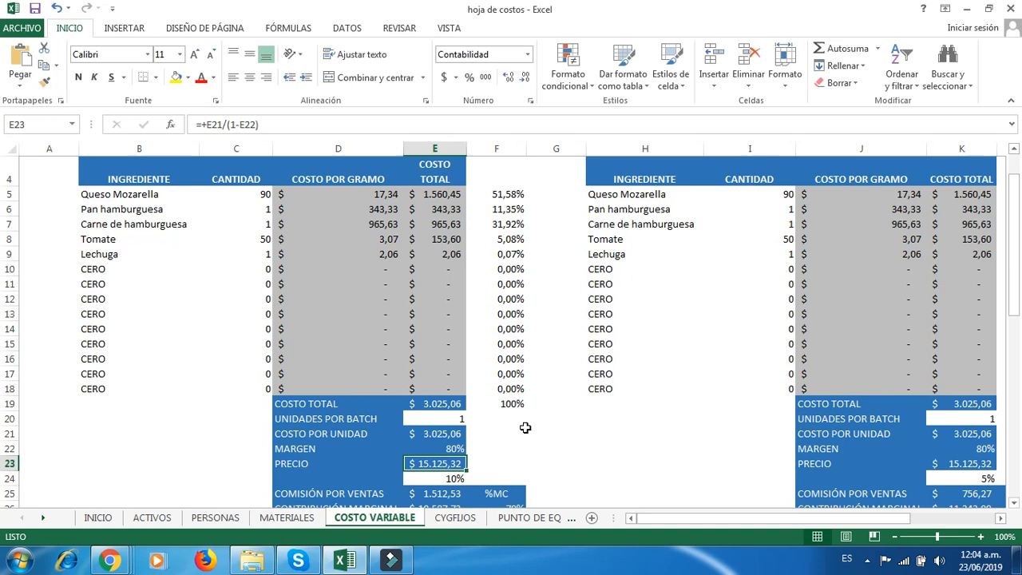
{"action": "scroll", "coordinate": [525, 426], "scroll_direction": "down", "scroll_amount": 1}
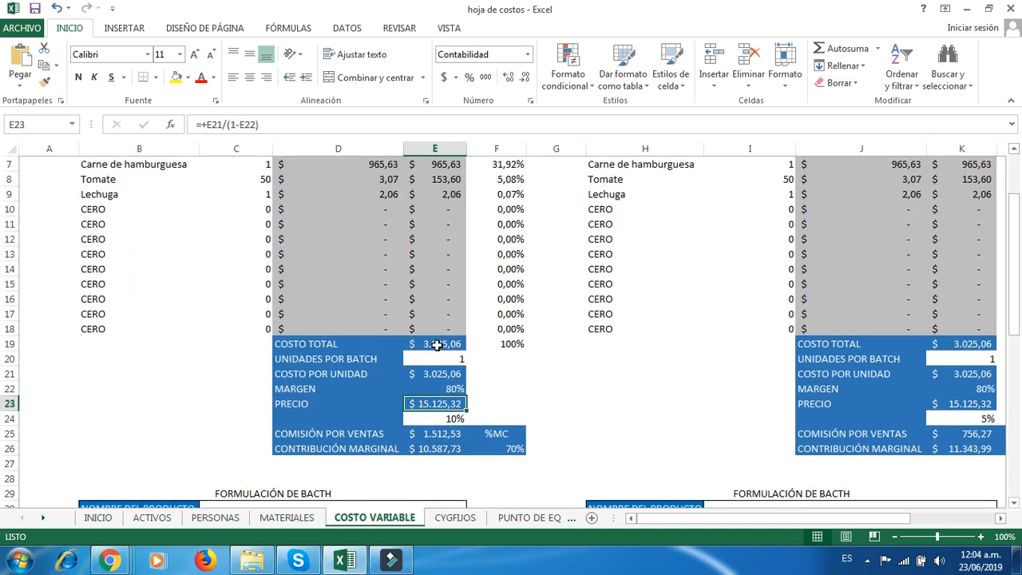
Step: Retrace the first batch's pricing chain from total cost through cost per unit and margin to the price
{"action": "left_click", "coordinate": [438, 342]}
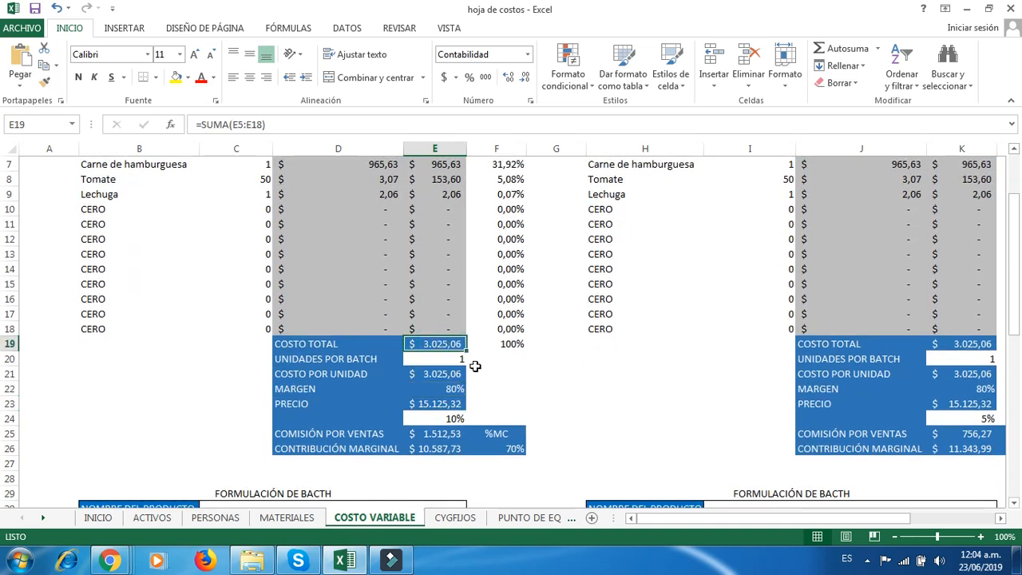
{"action": "left_click", "coordinate": [430, 375]}
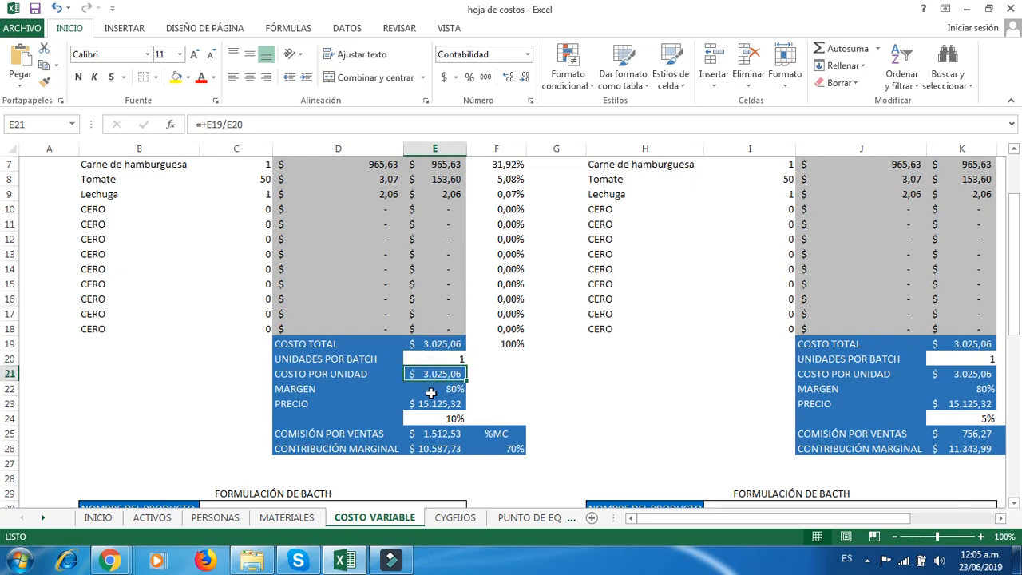
{"action": "left_click", "coordinate": [427, 389]}
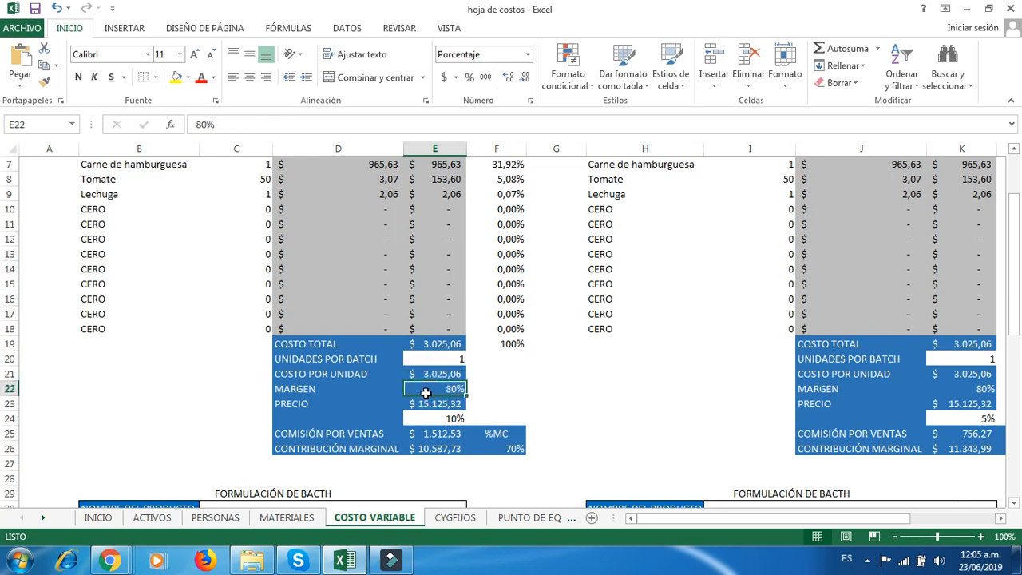
{"action": "left_click", "coordinate": [422, 403]}
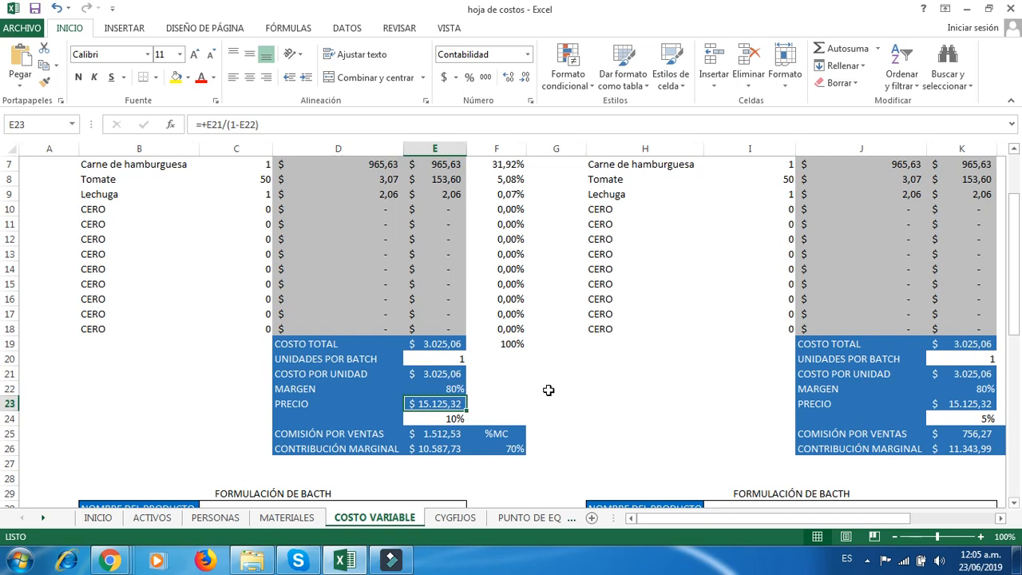
Step: Examine the first batch's sales commission percentage and the formula that applies it to the price
{"action": "left_click", "coordinate": [331, 434]}
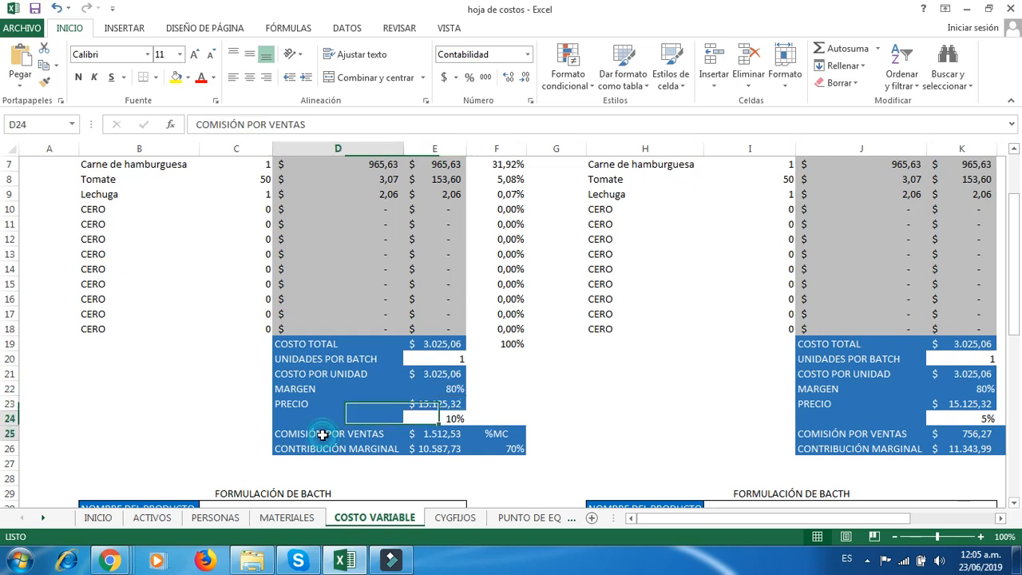
{"action": "left_click", "coordinate": [451, 417]}
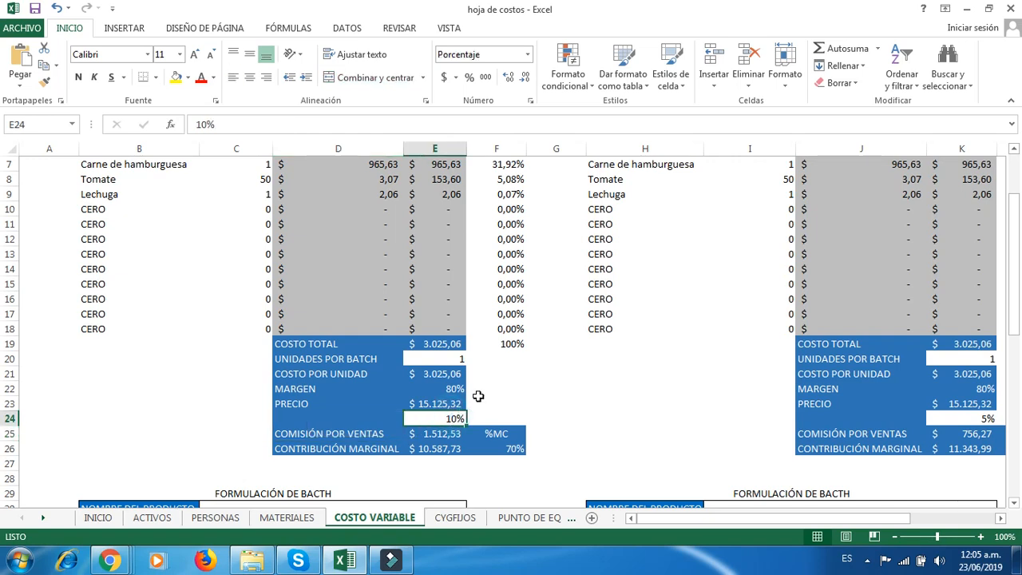
{"action": "left_click", "coordinate": [389, 428]}
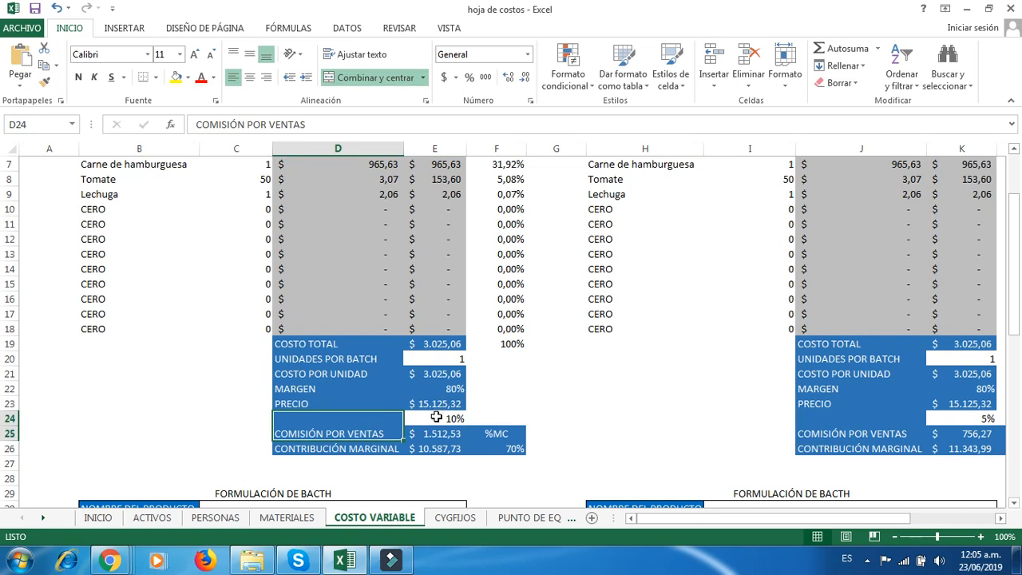
{"action": "left_click", "coordinate": [435, 419]}
{"action": "left_click", "coordinate": [355, 419]}
{"action": "left_click", "coordinate": [447, 418]}
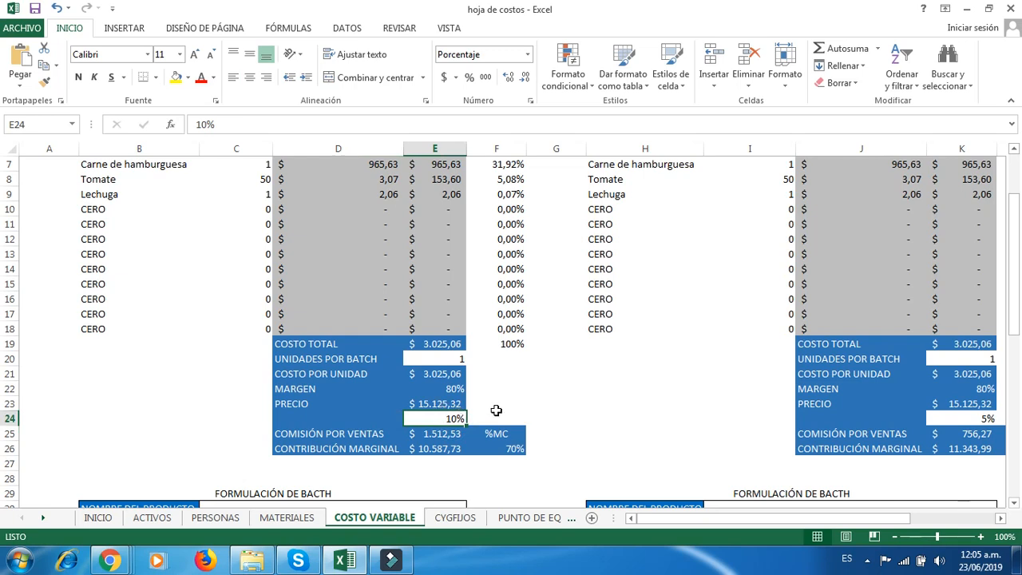
{"action": "left_click", "coordinate": [365, 422]}
{"action": "left_click", "coordinate": [447, 418]}
{"action": "left_click", "coordinate": [442, 432]}
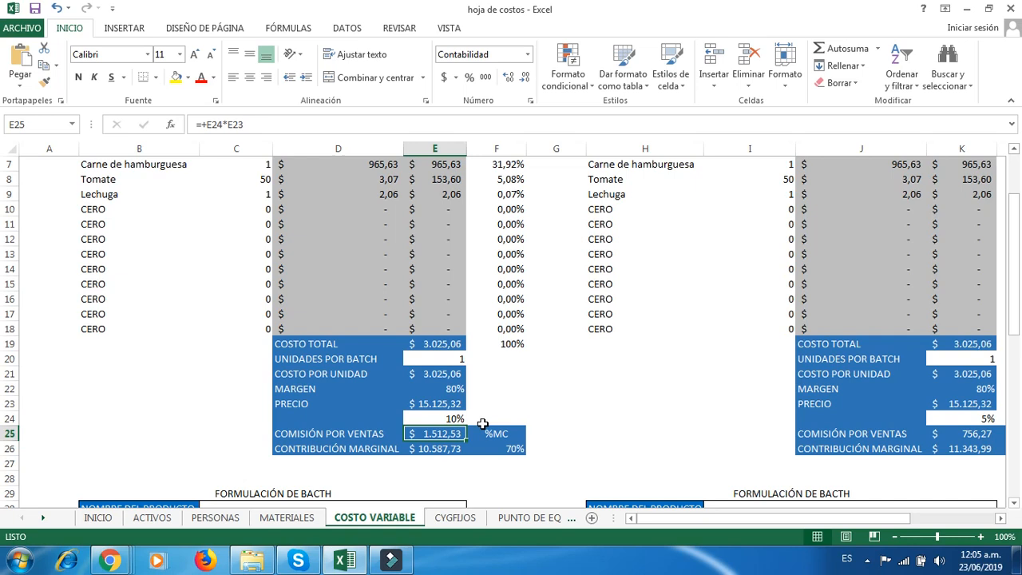
Step: Trace how the first batch's contribution margin is calculated by subtracting the sales commission and total cost from the price
{"action": "left_click", "coordinate": [434, 449]}
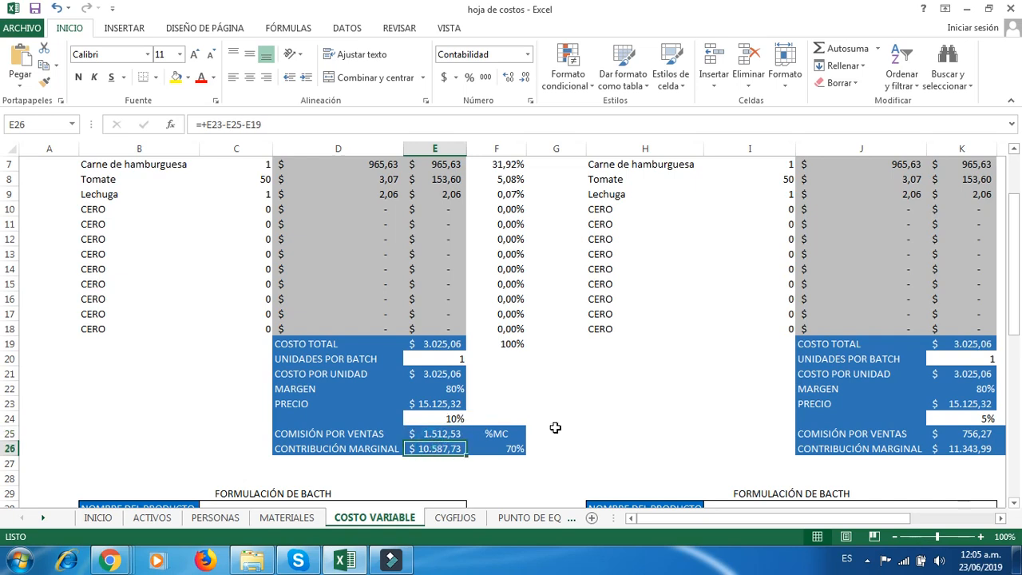
{"action": "left_click", "coordinate": [431, 403]}
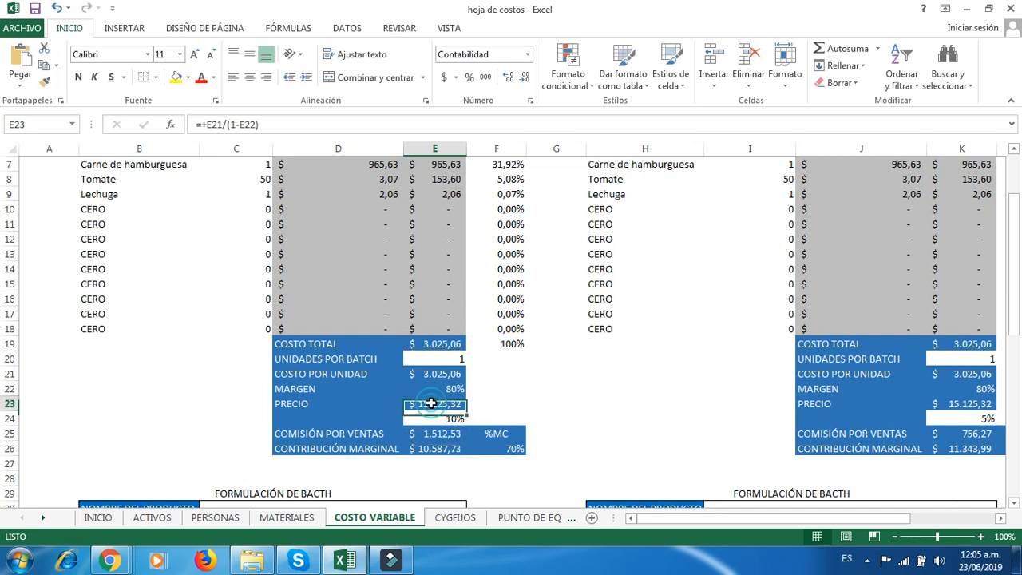
{"action": "left_click", "coordinate": [431, 434]}
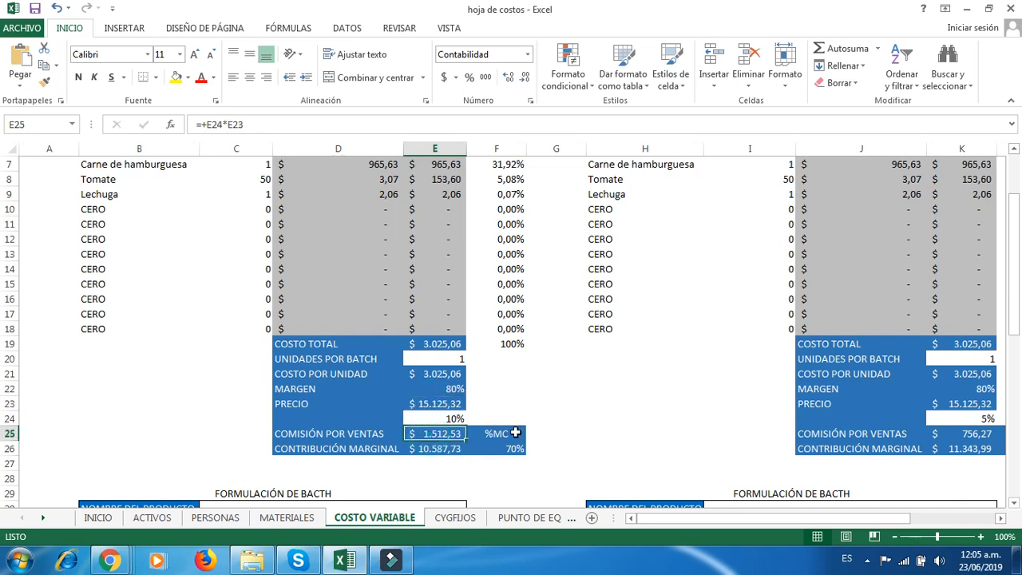
{"action": "left_click", "coordinate": [422, 448]}
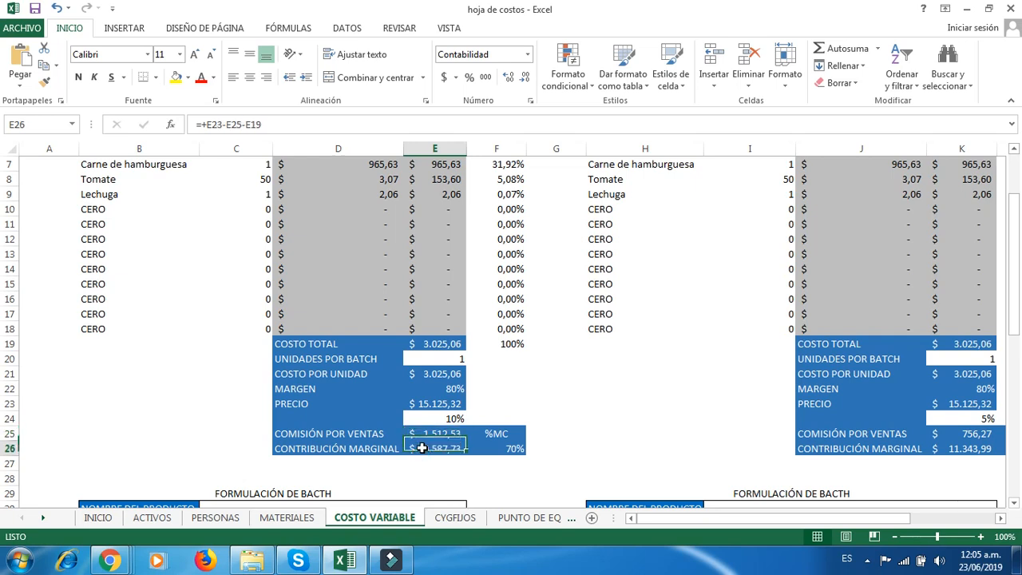
{"action": "double_click", "coordinate": [422, 448]}
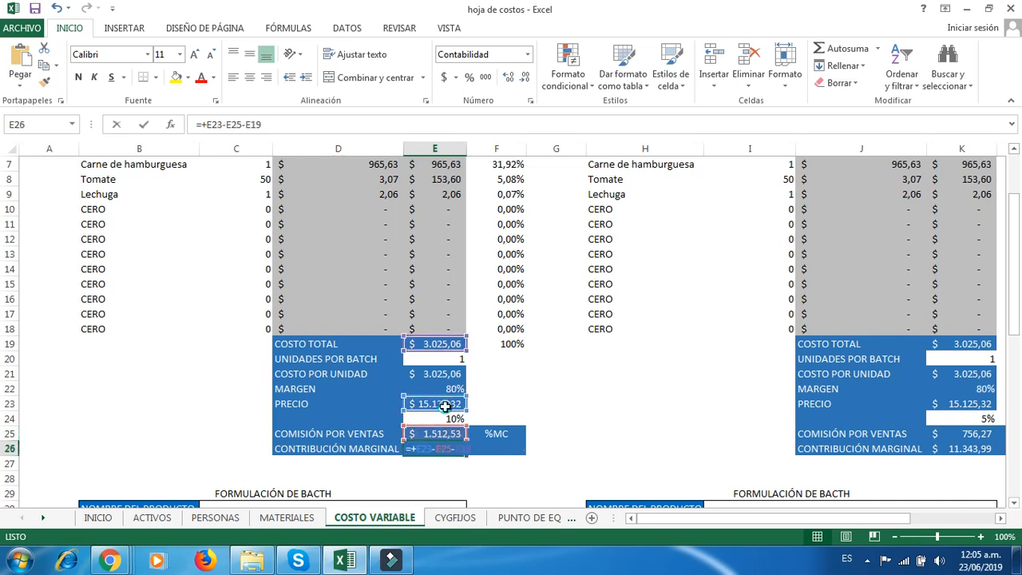
{"action": "key", "text": "Return"}
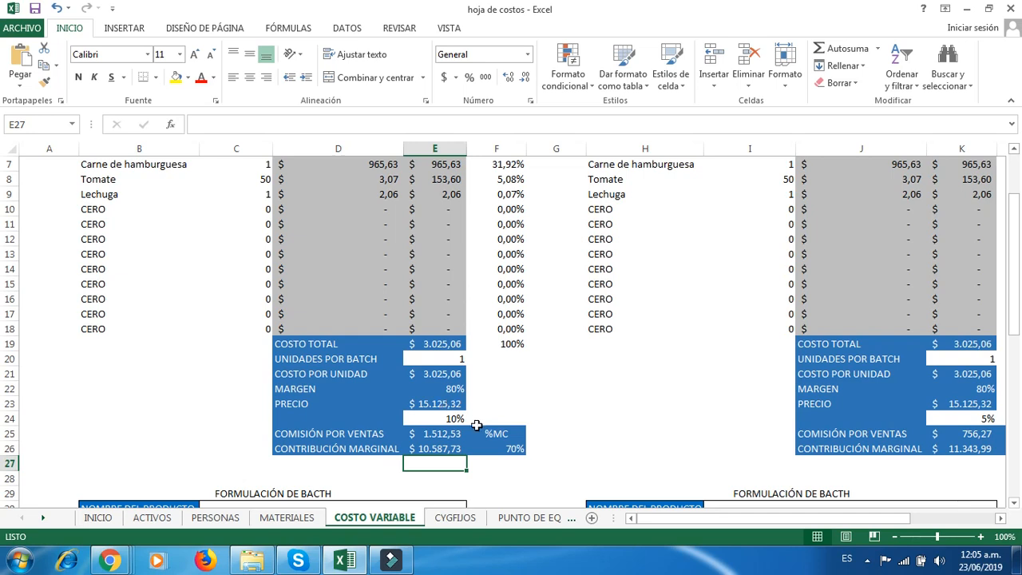
{"action": "left_click", "coordinate": [440, 450]}
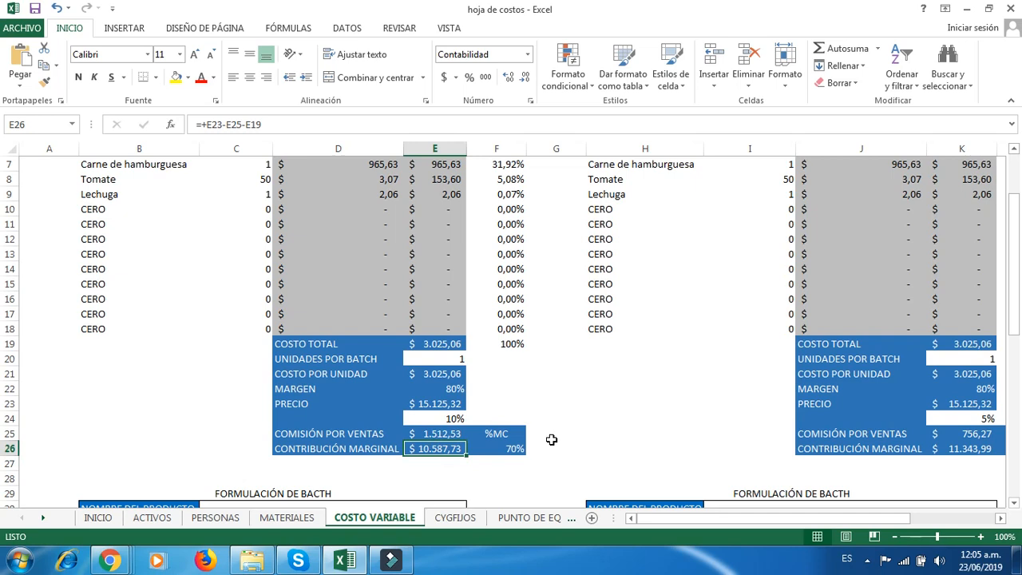
Step: Check how the first batch's %MC is derived from contribution margin and price, and compare it with the commission rate
{"action": "left_click", "coordinate": [517, 449]}
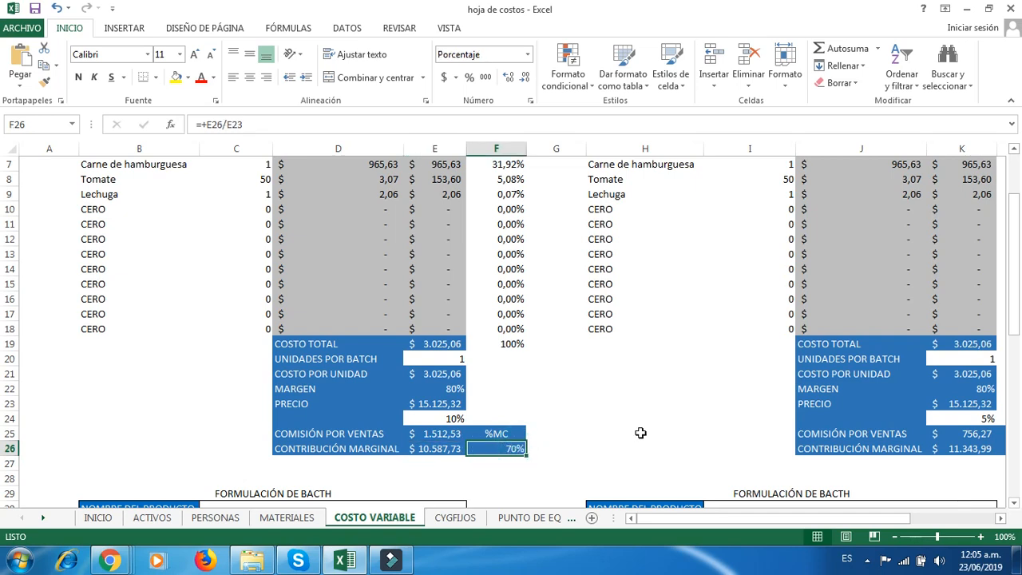
{"action": "left_click", "coordinate": [424, 413]}
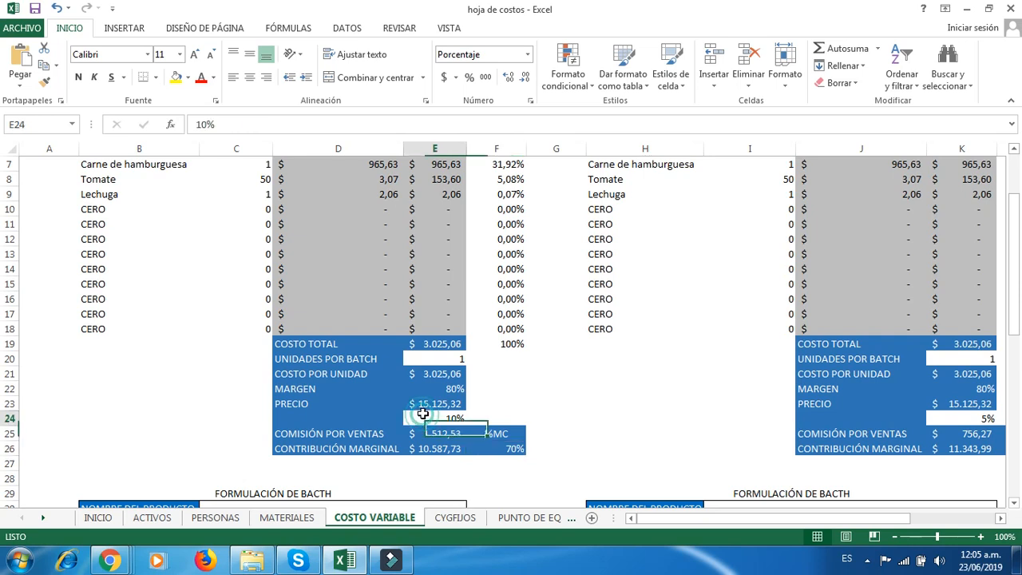
{"action": "left_click", "coordinate": [512, 448]}
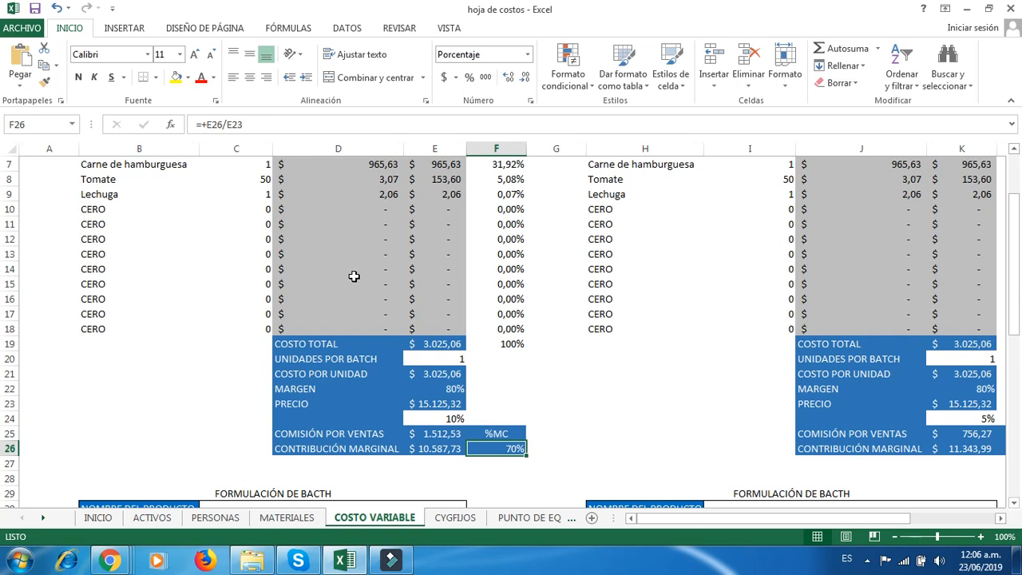
Step: Review the Tomate quantity and the cost-per-gram lookup formulas of the first batch's ingredients
{"action": "scroll", "coordinate": [353, 277], "scroll_direction": "up", "scroll_amount": 2}
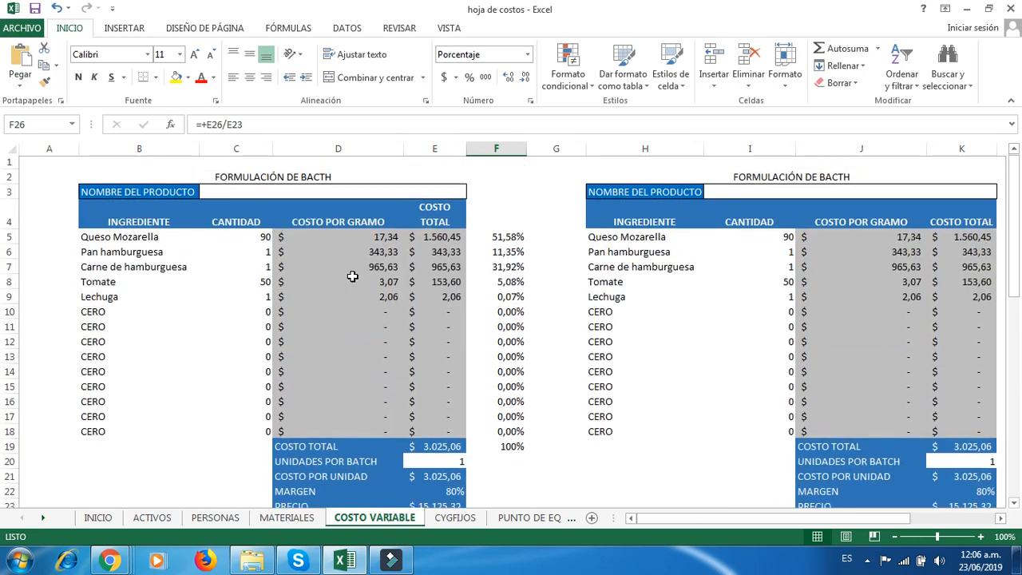
{"action": "left_click", "coordinate": [227, 288]}
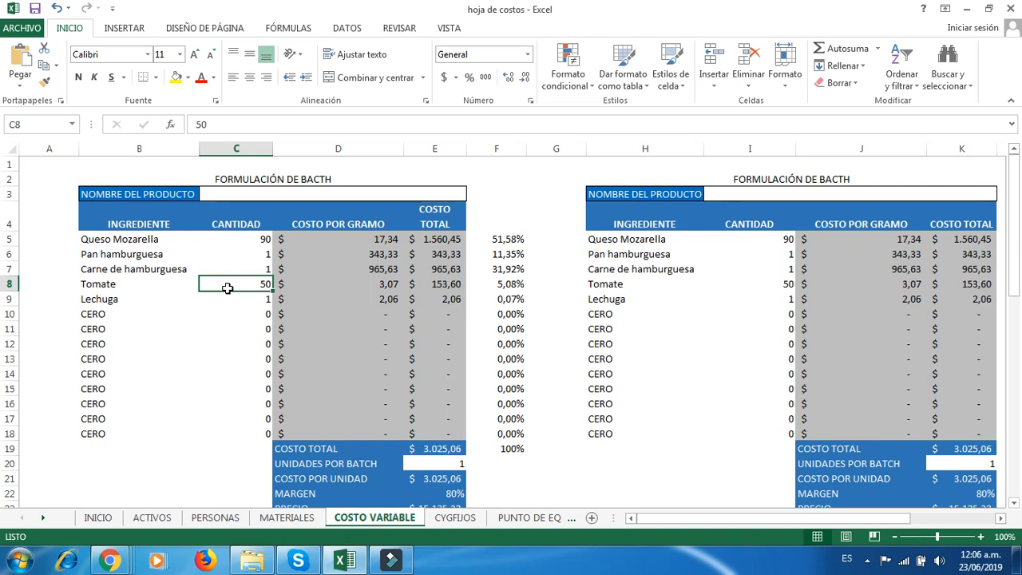
{"action": "left_click", "coordinate": [365, 279]}
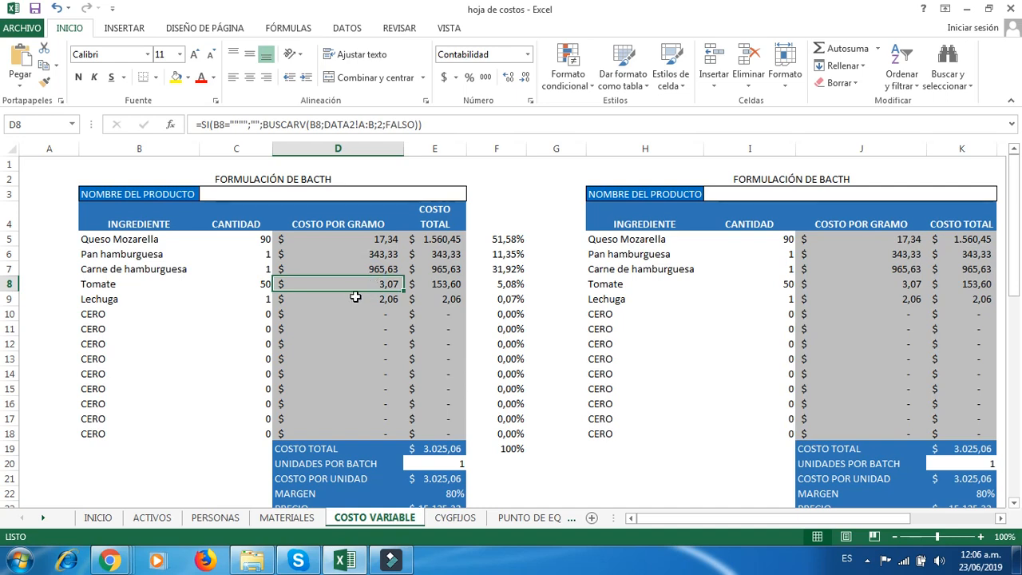
{"action": "left_click", "coordinate": [382, 253]}
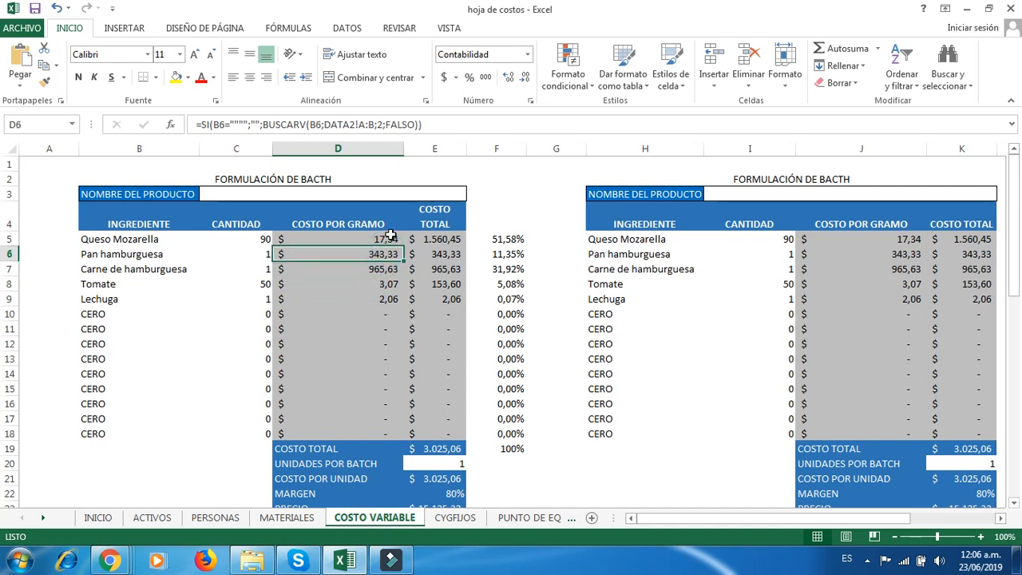
{"action": "left_click", "coordinate": [390, 238]}
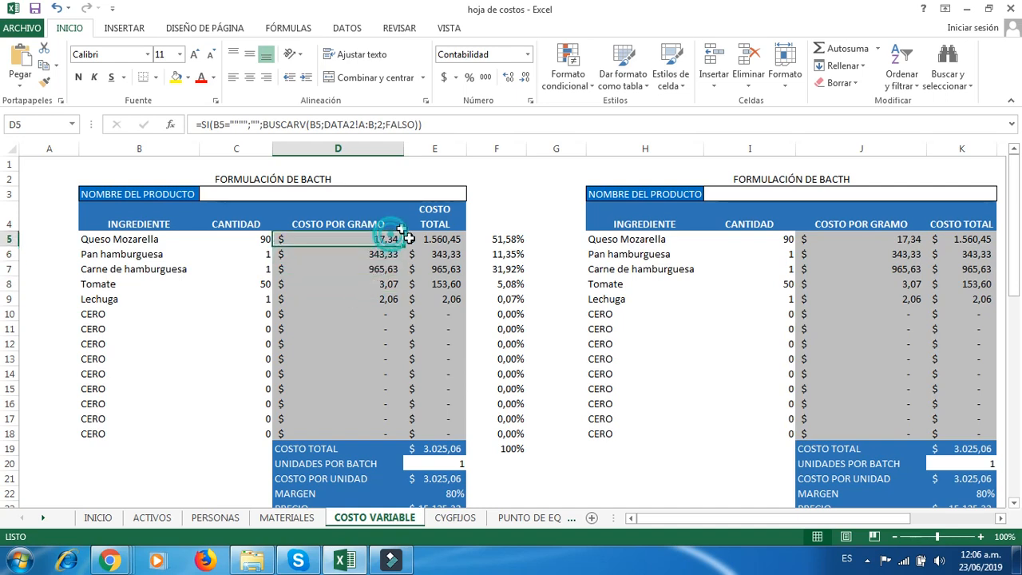
{"action": "left_click", "coordinate": [392, 295]}
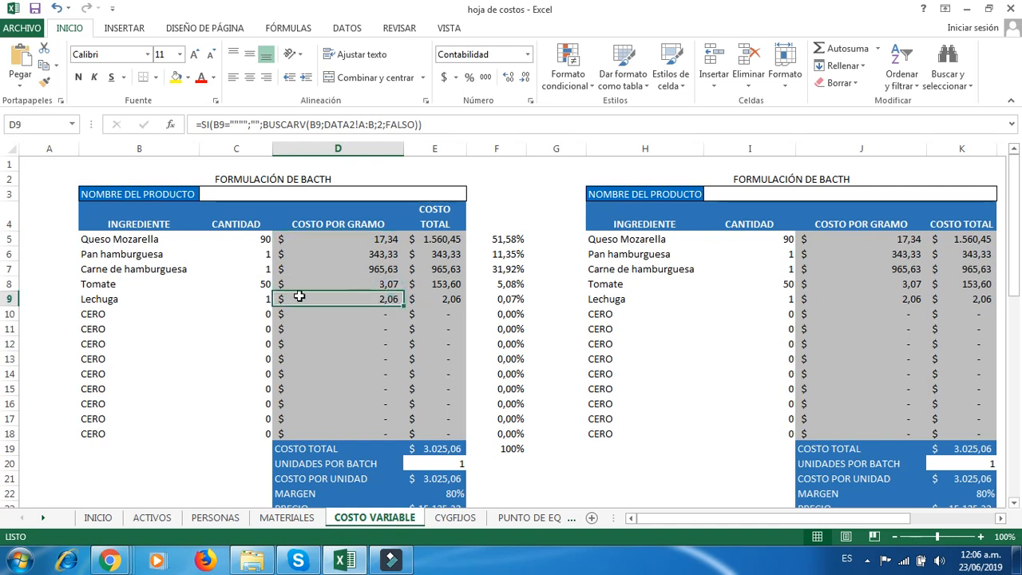
Step: Set the Lechuga quantity in the first batch formulation to 20
{"action": "left_click", "coordinate": [264, 297]}
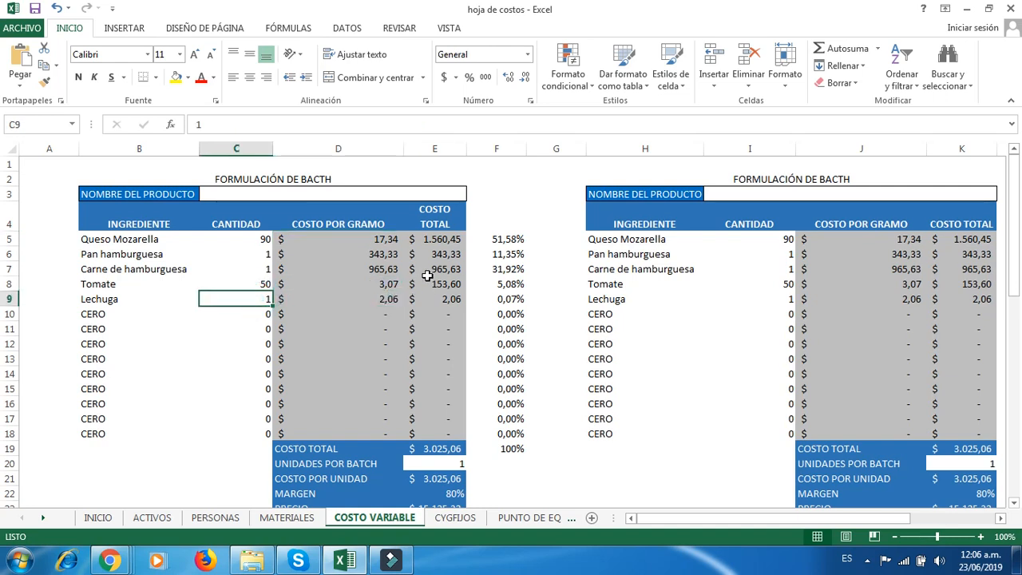
{"action": "type", "text": "20"}
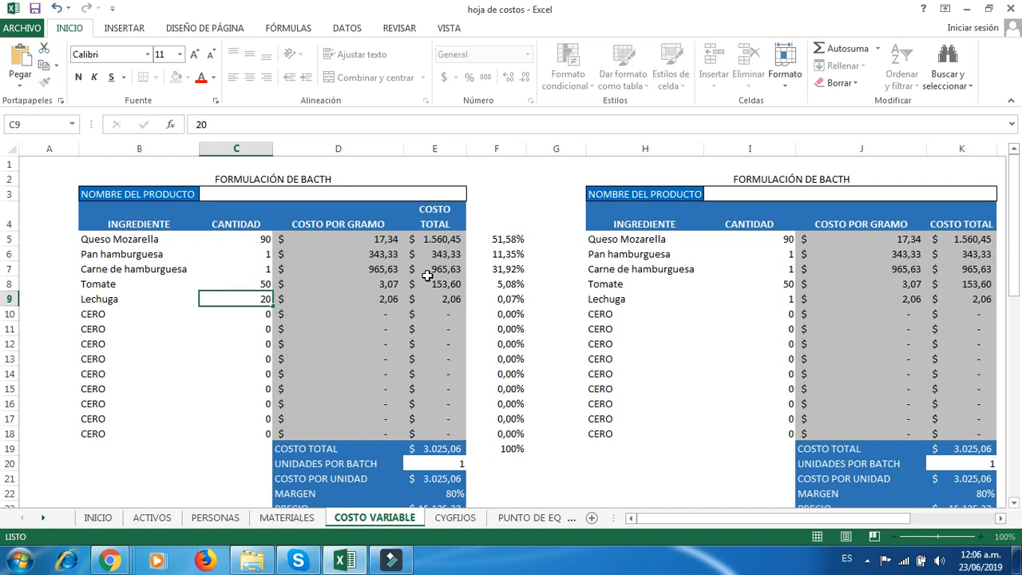
{"action": "key", "text": "Return"}
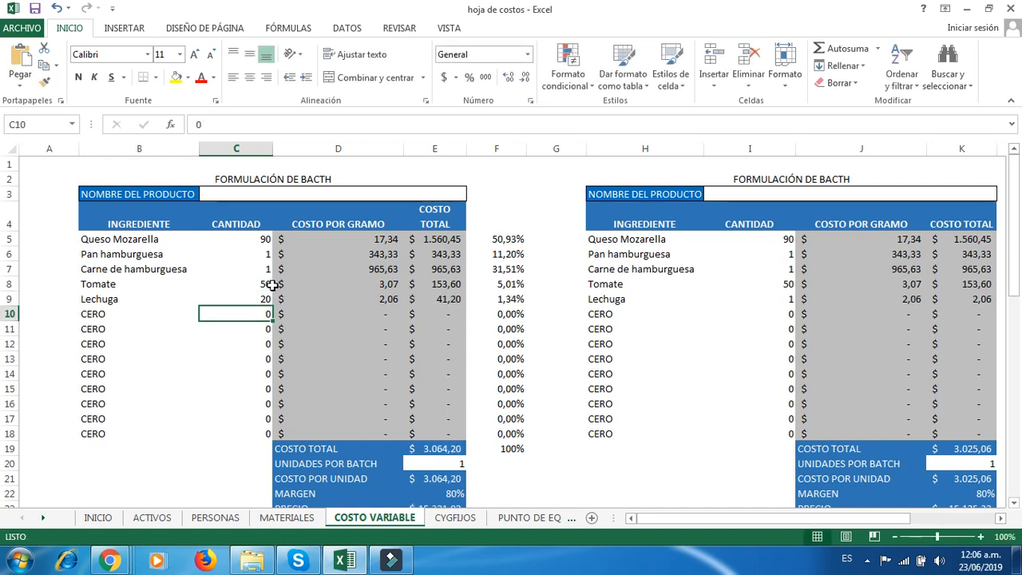
Step: Set the Queso Mozarella quantity in the first batch to 80 and check the recalculated price
{"action": "left_click", "coordinate": [257, 242]}
{"action": "type", "text": "80"}
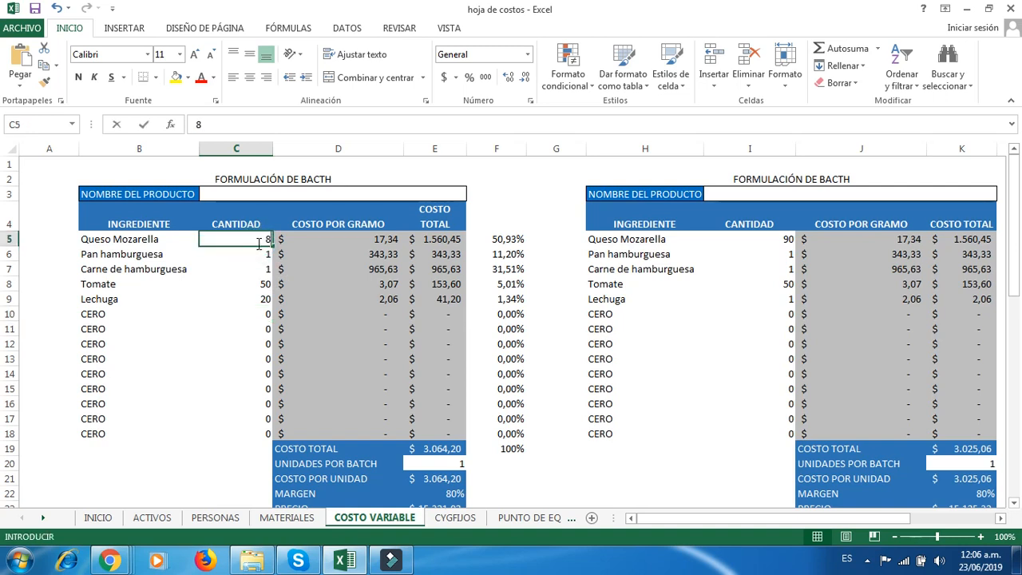
{"action": "key", "text": "Return"}
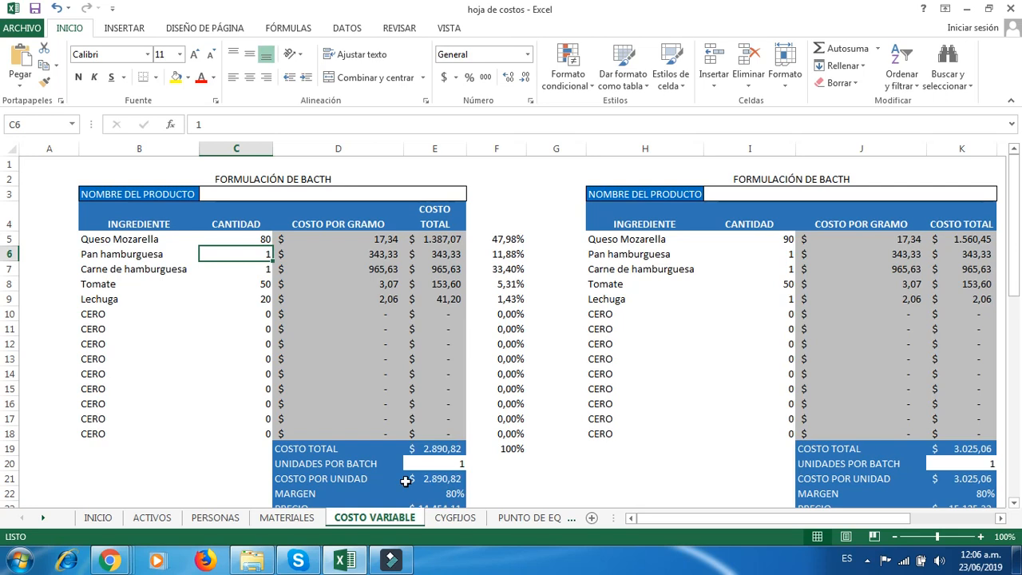
{"action": "scroll", "coordinate": [406, 479], "scroll_direction": "down", "scroll_amount": 2}
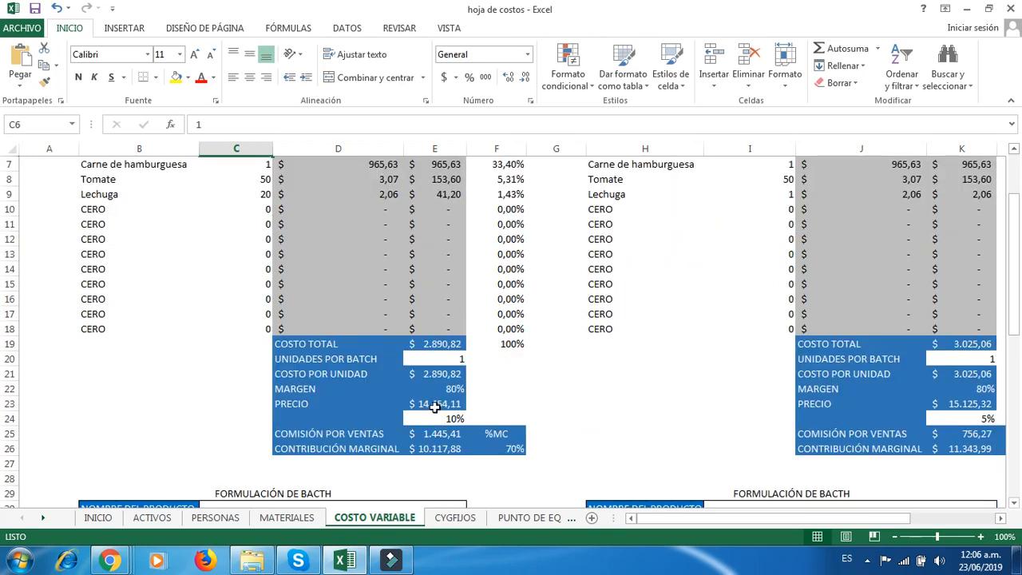
{"action": "left_click", "coordinate": [435, 403]}
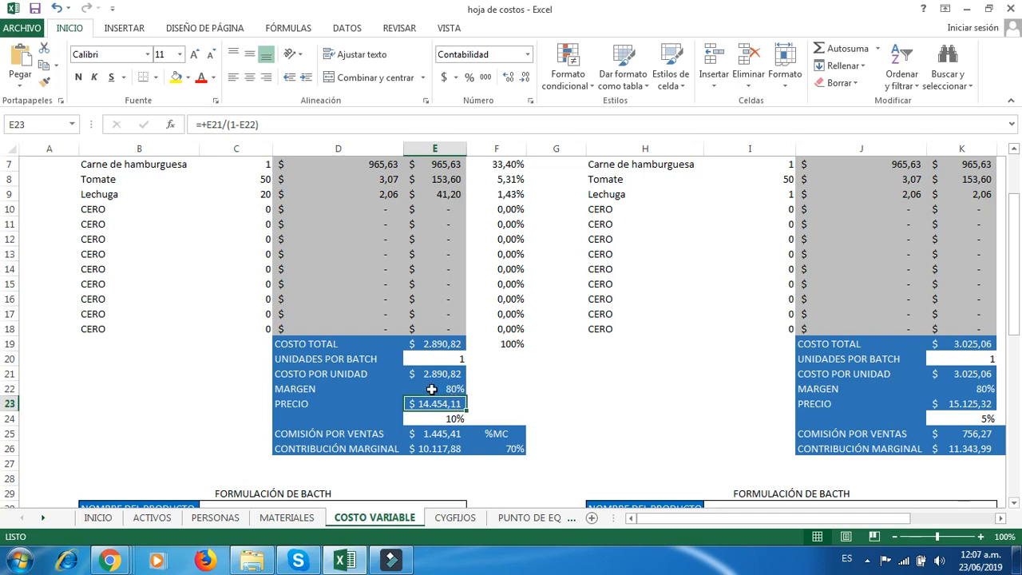
Step: Open the CYGFIJOS sheet and check which cell feeds the fixed production labour cost, Mano de obra fija de producción
{"action": "left_click", "coordinate": [439, 521]}
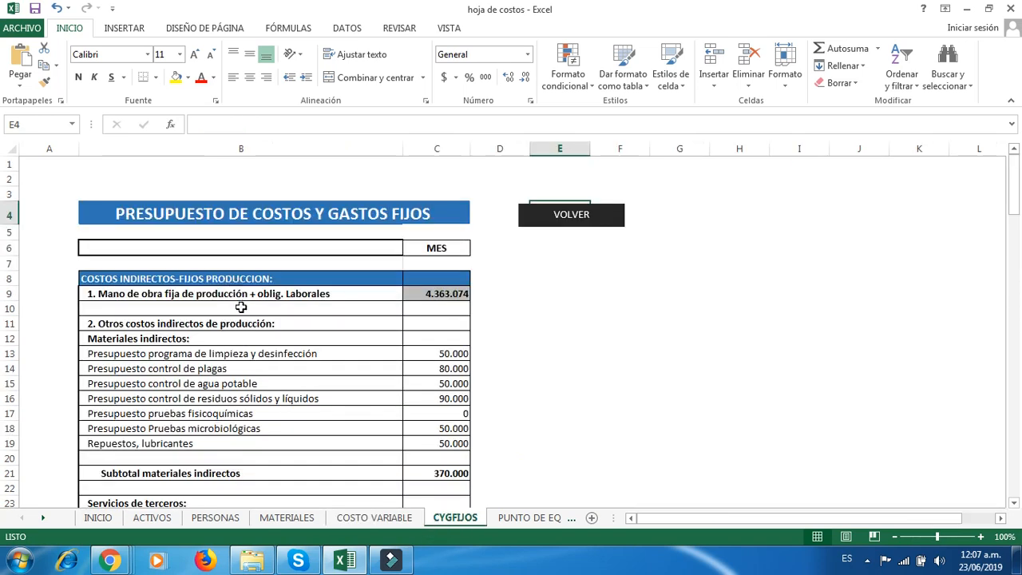
{"action": "scroll", "coordinate": [241, 306], "scroll_direction": "down", "scroll_amount": 1}
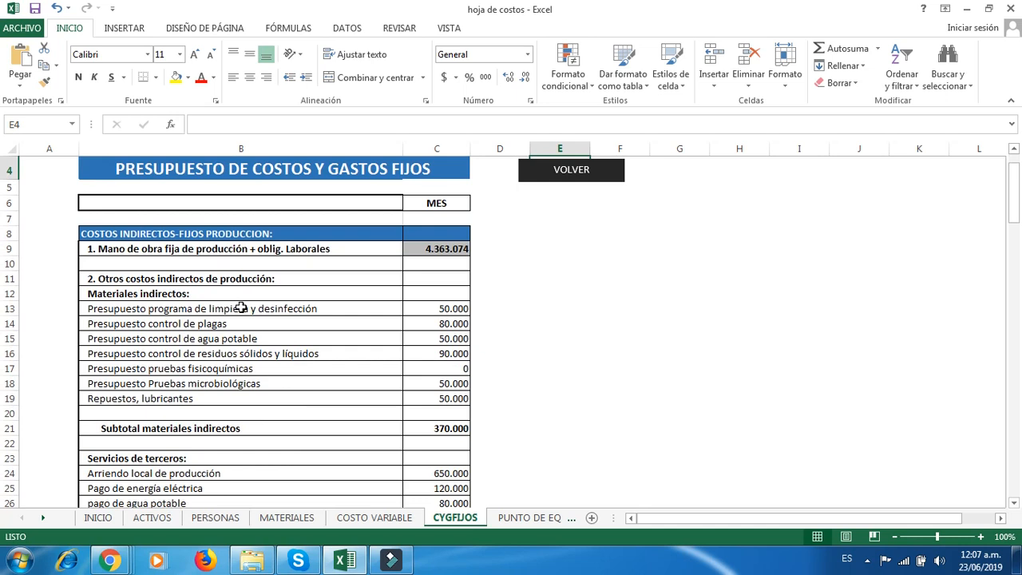
{"action": "scroll", "coordinate": [240, 306], "scroll_direction": "down", "scroll_amount": 1}
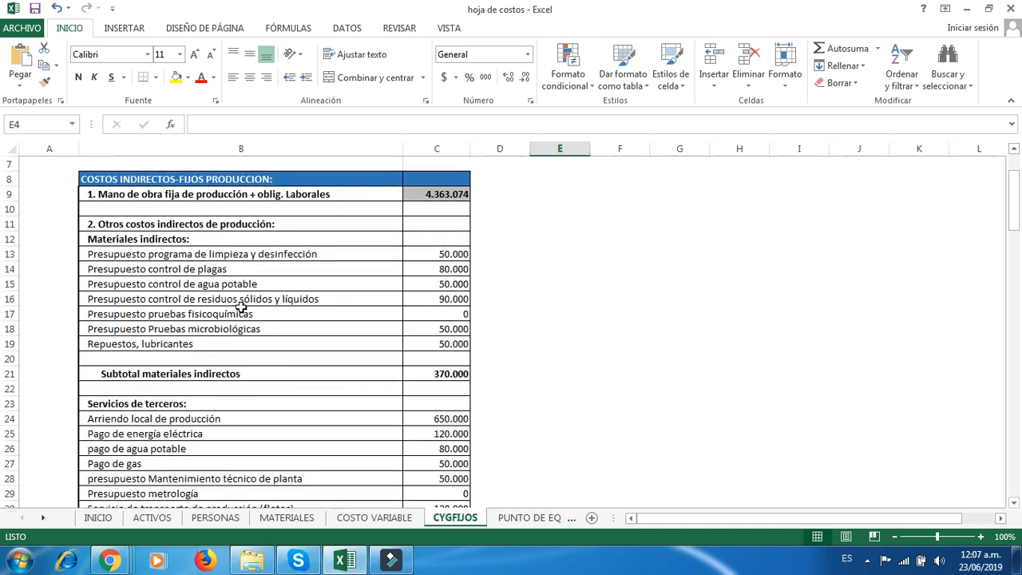
{"action": "scroll", "coordinate": [241, 307], "scroll_direction": "up", "scroll_amount": 1}
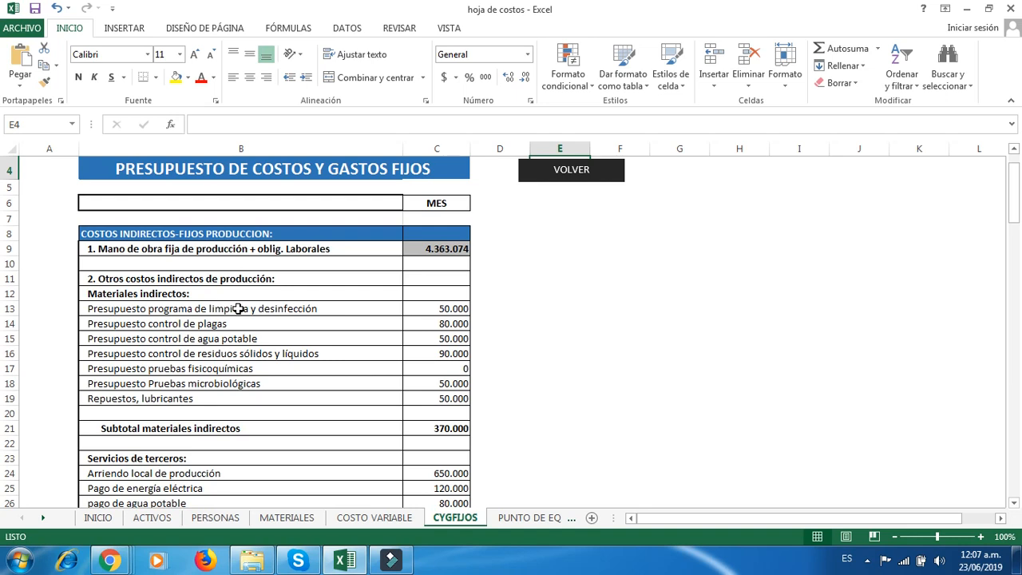
{"action": "left_click", "coordinate": [238, 308]}
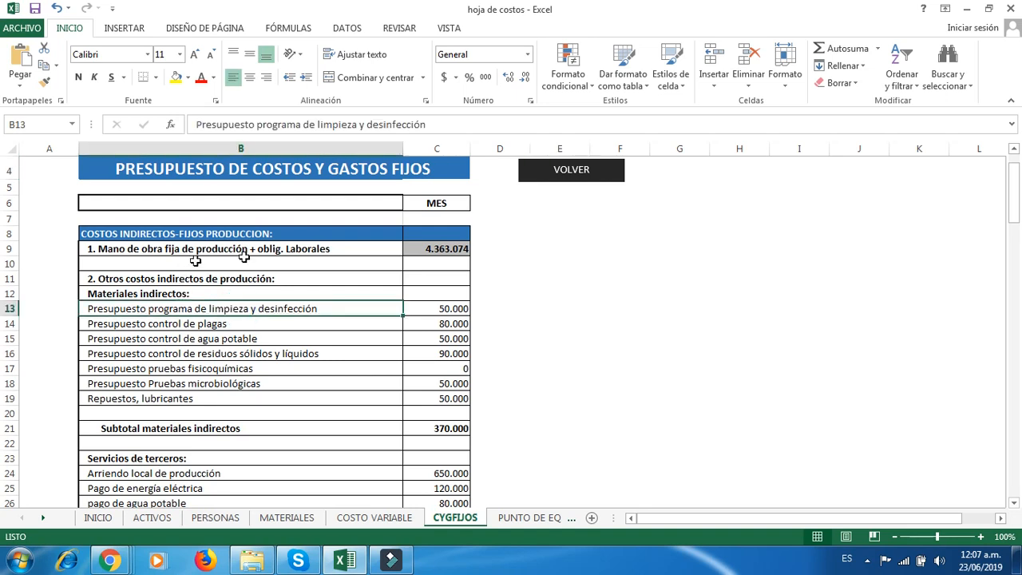
{"action": "left_click", "coordinate": [454, 248]}
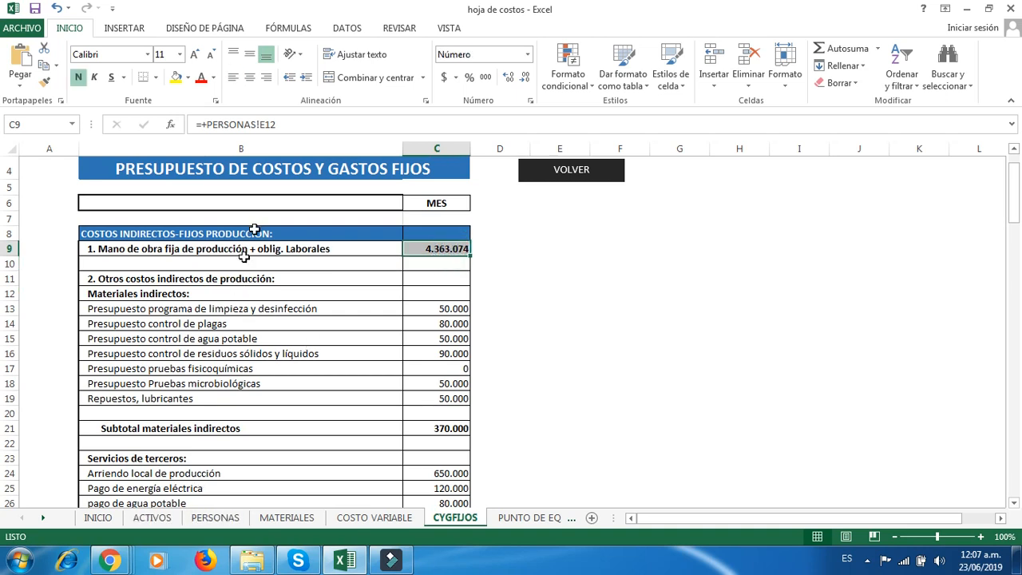
Step: Review the Materiales indirectos items, from the cleaning and disinfection programme through pest, water and waste control to Repuestos, lubricantes
{"action": "left_click", "coordinate": [210, 276]}
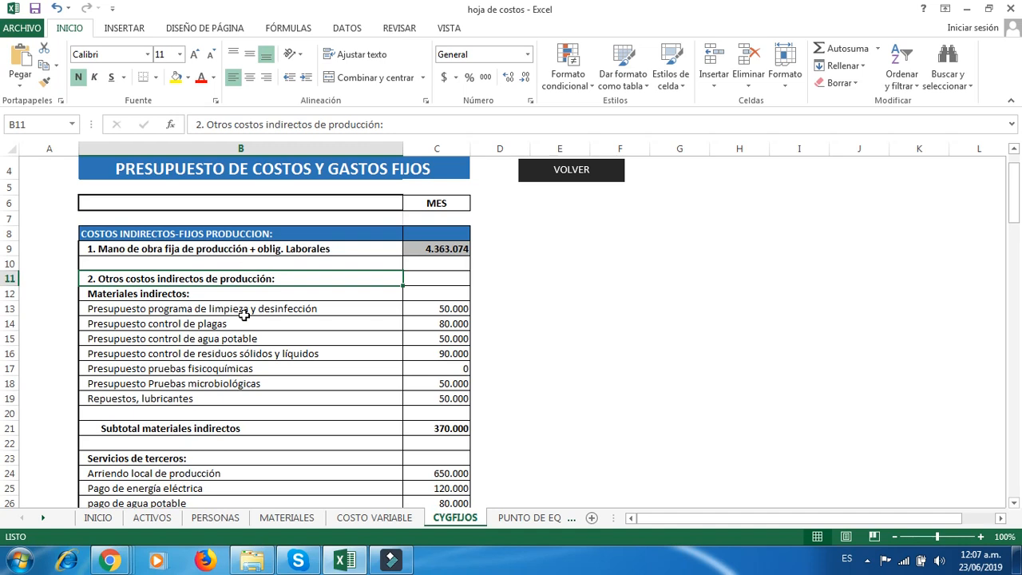
{"action": "left_click", "coordinate": [244, 310]}
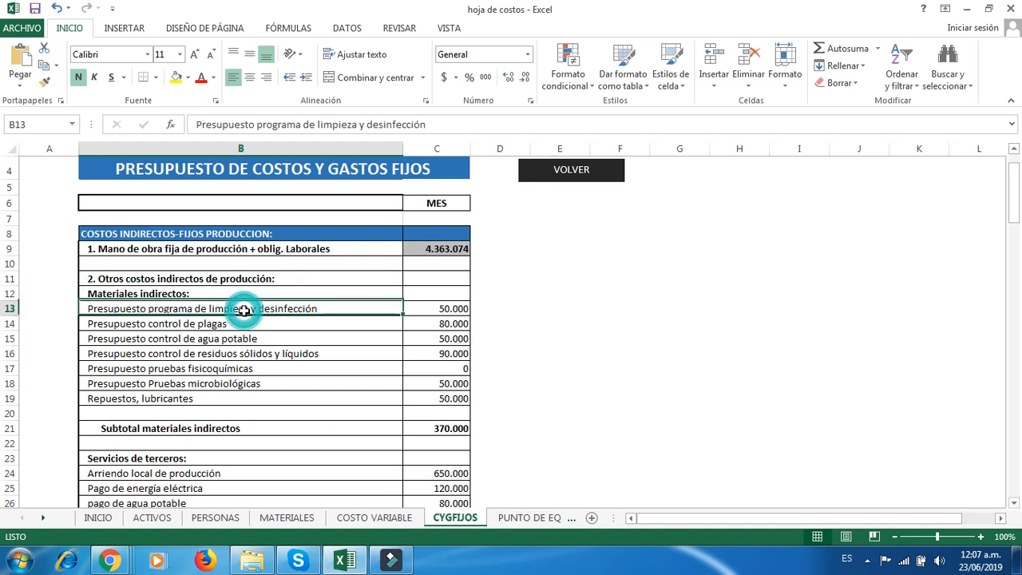
{"action": "left_click", "coordinate": [201, 327]}
{"action": "left_click", "coordinate": [200, 341]}
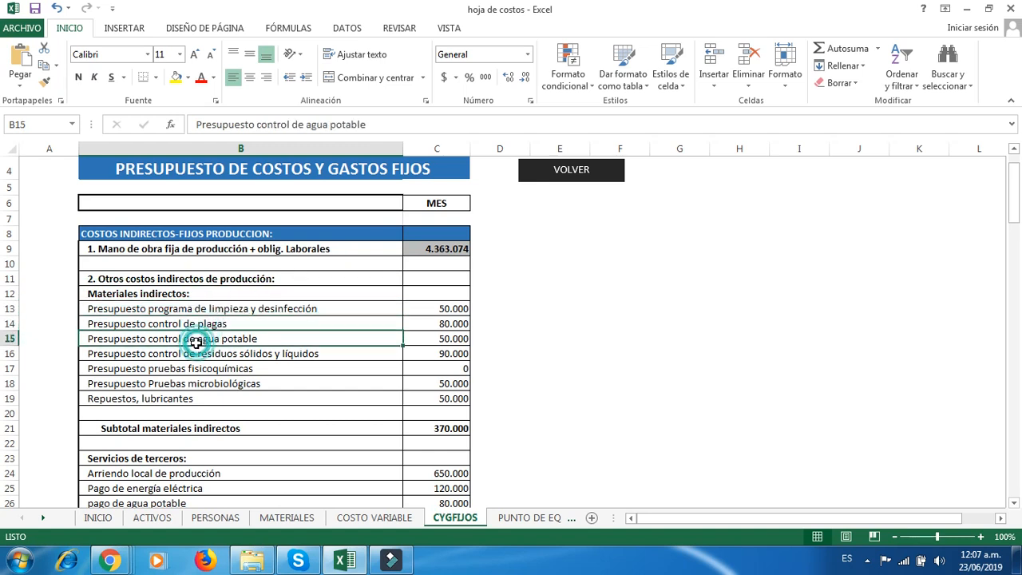
{"action": "left_click", "coordinate": [173, 365]}
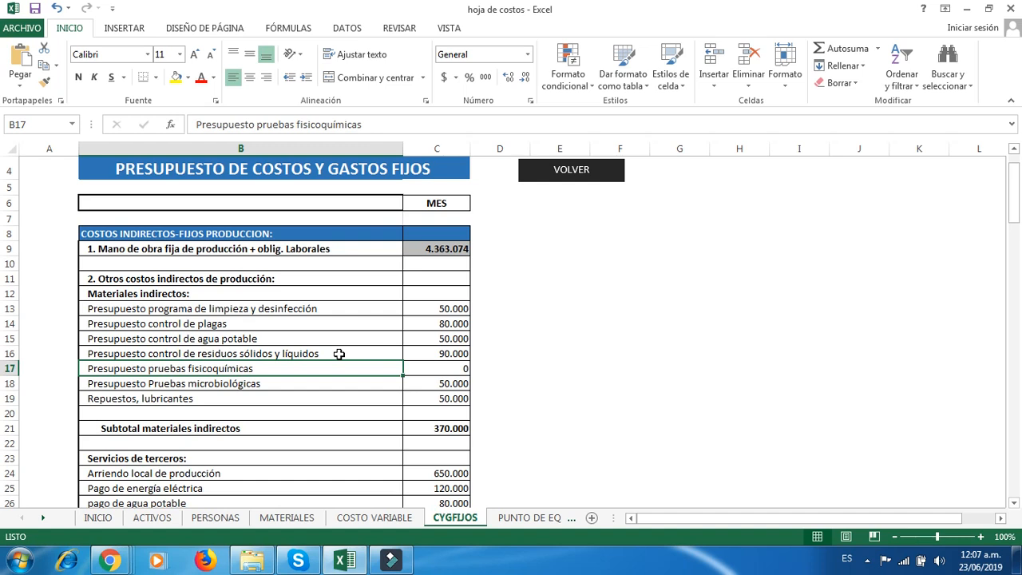
{"action": "left_click", "coordinate": [206, 403]}
{"action": "left_click_drag", "start_coordinate": [223, 319], "coordinate": [210, 384]}
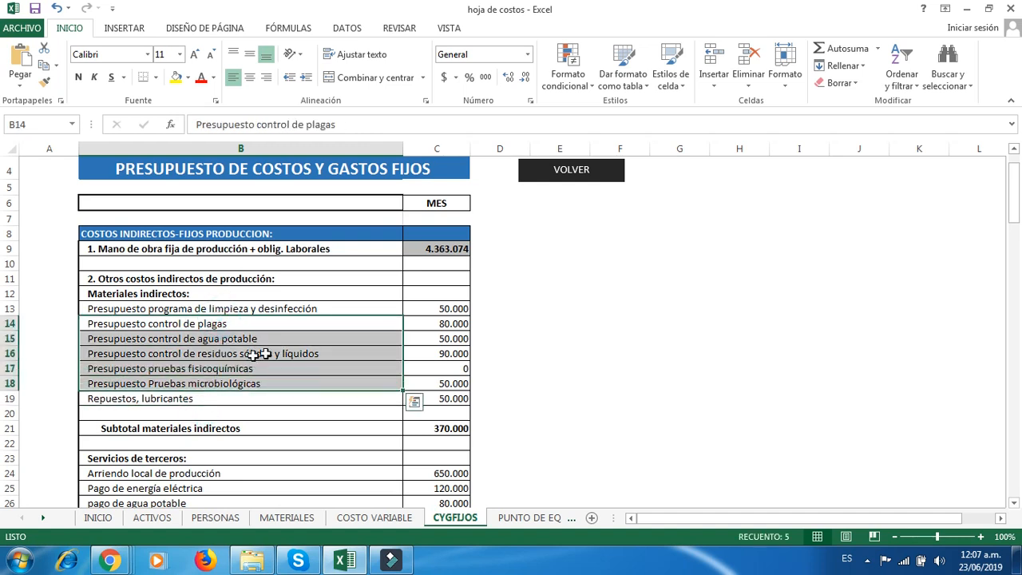
Step: Review the Servicios de terceros items, starting with Arriendo local de producción, and the production Depreciaciones
{"action": "scroll", "coordinate": [283, 352], "scroll_direction": "down", "scroll_amount": 1}
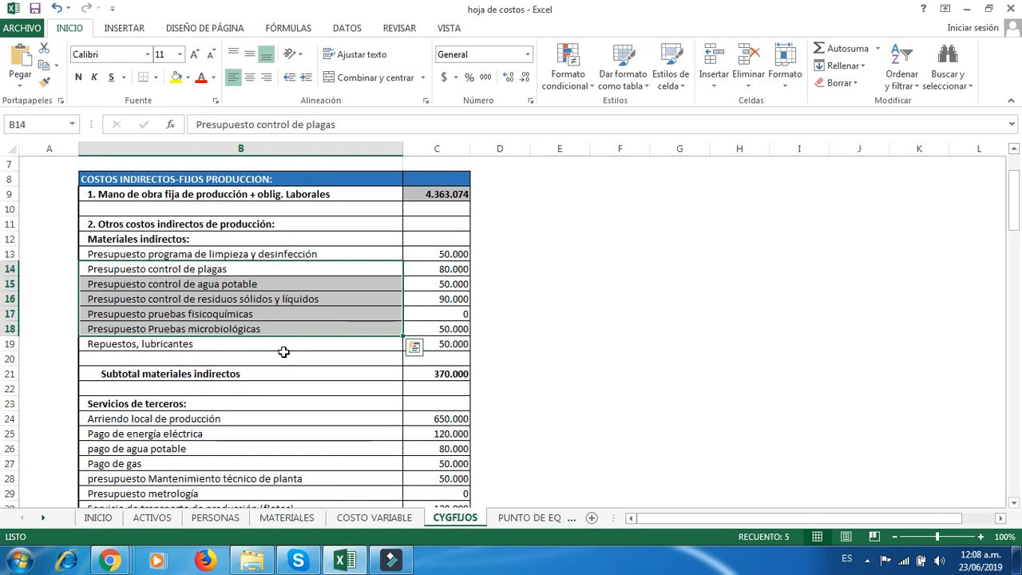
{"action": "scroll", "coordinate": [283, 352], "scroll_direction": "down", "scroll_amount": 1}
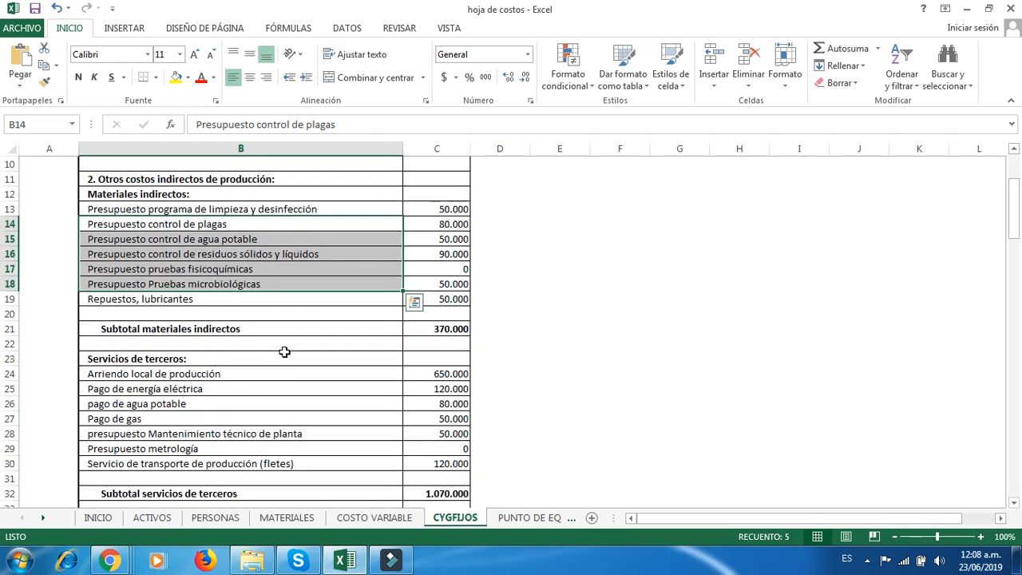
{"action": "scroll", "coordinate": [290, 350], "scroll_direction": "down", "scroll_amount": 1}
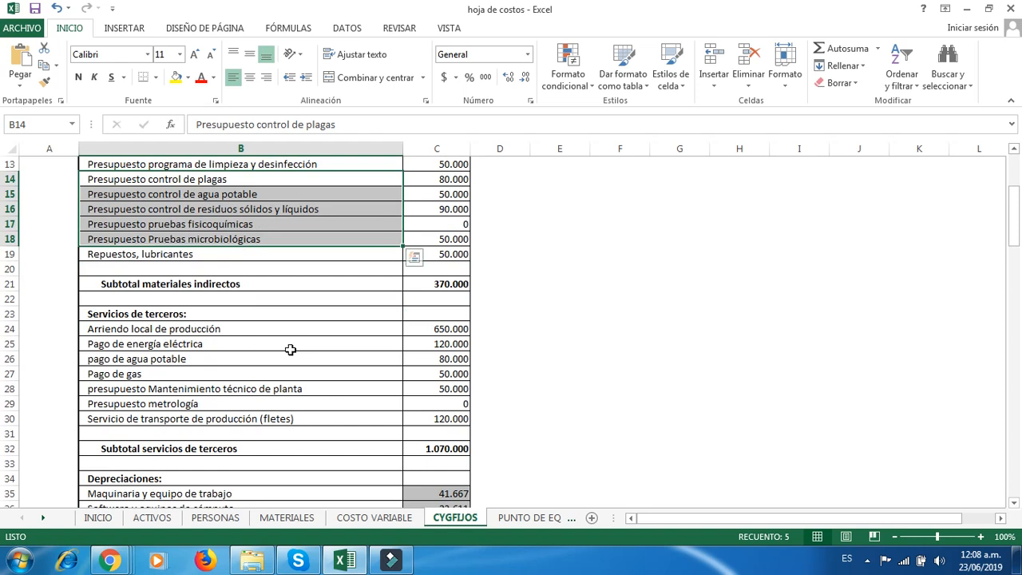
{"action": "left_click", "coordinate": [176, 328]}
{"action": "scroll", "coordinate": [176, 329], "scroll_direction": "down", "scroll_amount": 1}
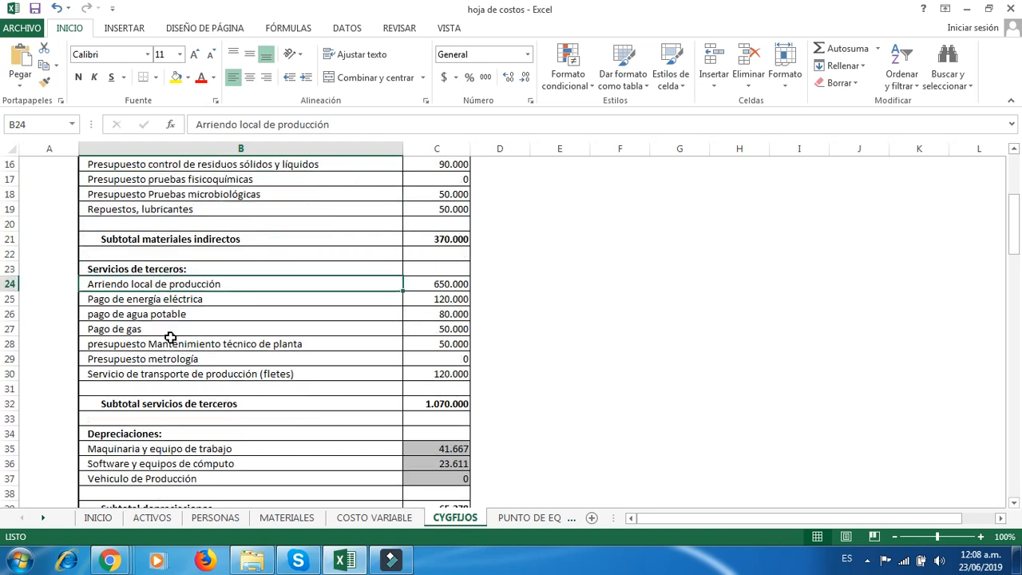
{"action": "scroll", "coordinate": [198, 323], "scroll_direction": "down", "scroll_amount": 1}
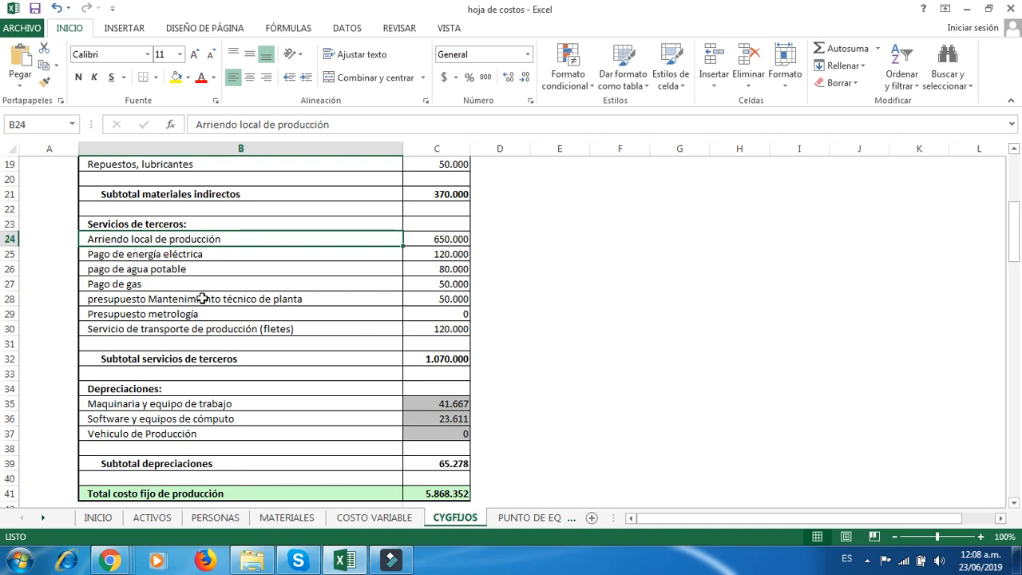
{"action": "scroll", "coordinate": [202, 299], "scroll_direction": "down", "scroll_amount": 1}
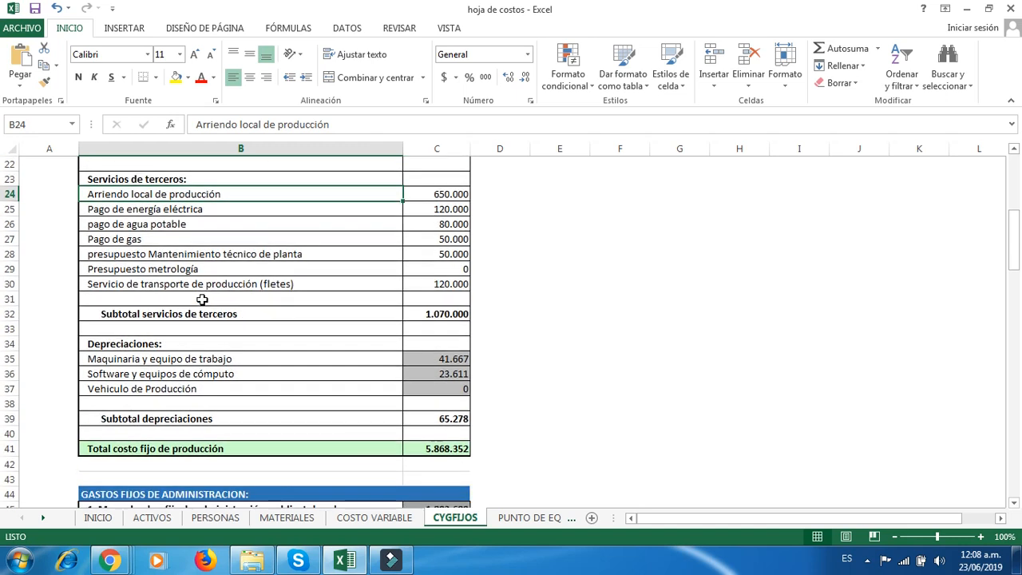
{"action": "scroll", "coordinate": [202, 298], "scroll_direction": "down", "scroll_amount": 1}
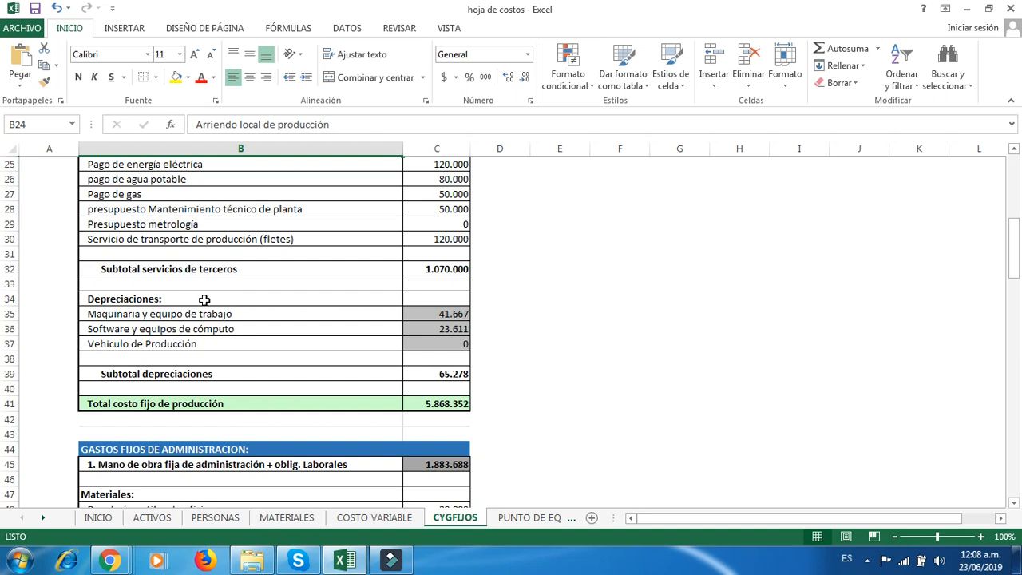
Step: Examine the labour, Materiales and Servicios items under Gastos fijos de administración, highlighting the services from telephone to legal advice
{"action": "scroll", "coordinate": [204, 300], "scroll_direction": "down", "scroll_amount": 4}
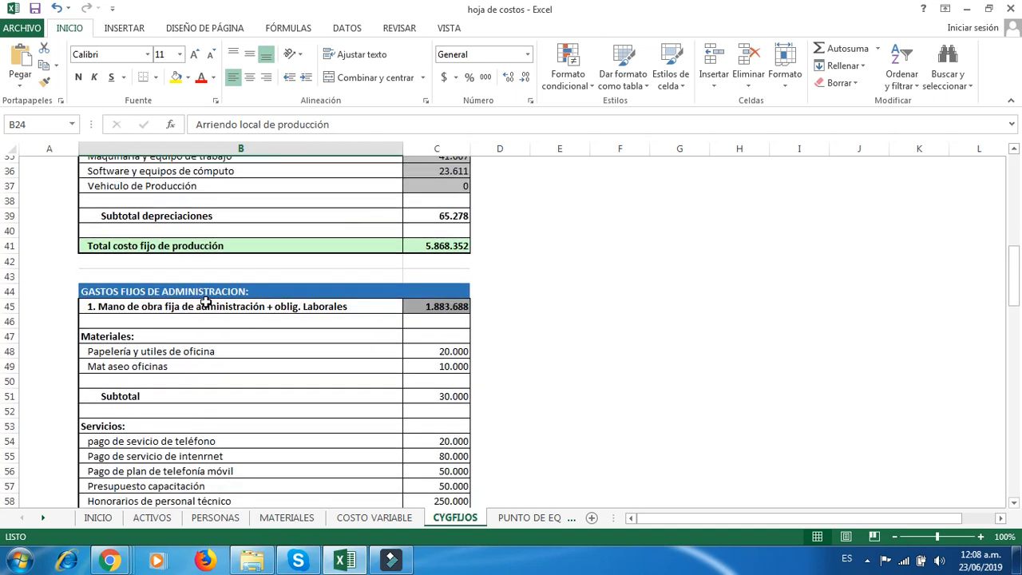
{"action": "scroll", "coordinate": [204, 309], "scroll_direction": "down", "scroll_amount": 1}
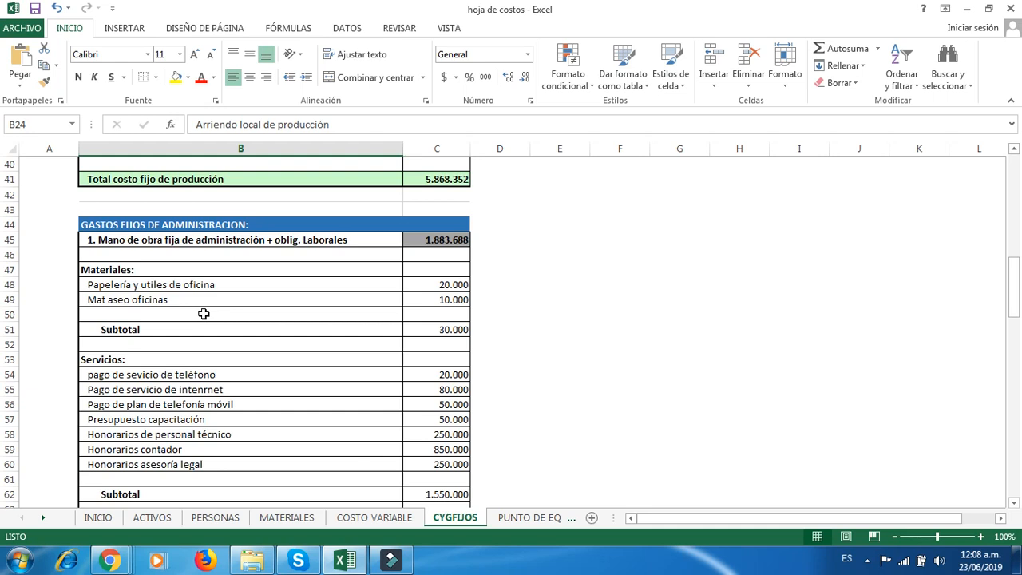
{"action": "scroll", "coordinate": [347, 347], "scroll_direction": "down", "scroll_amount": 1}
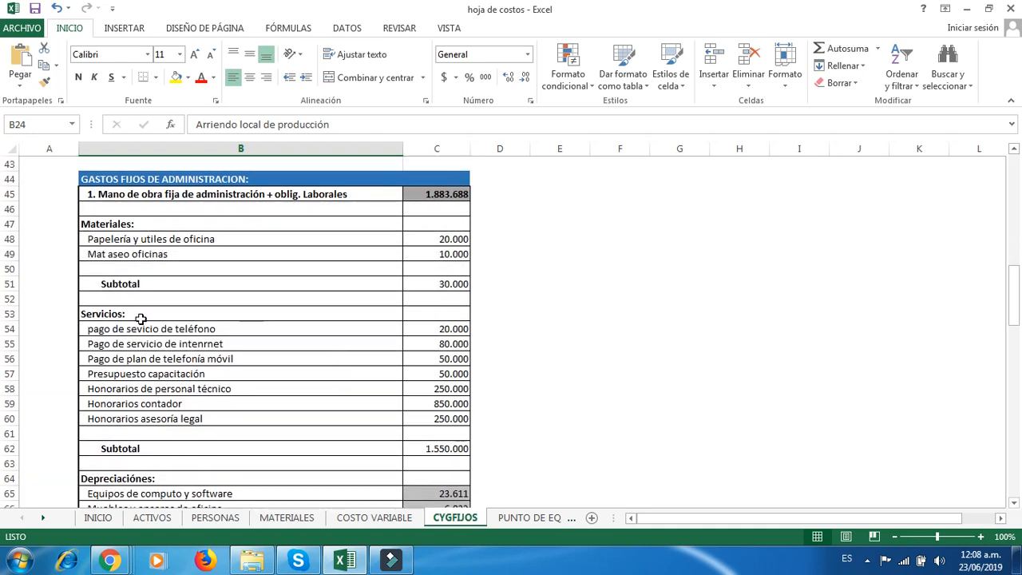
{"action": "left_click_drag", "start_coordinate": [119, 328], "coordinate": [137, 418]}
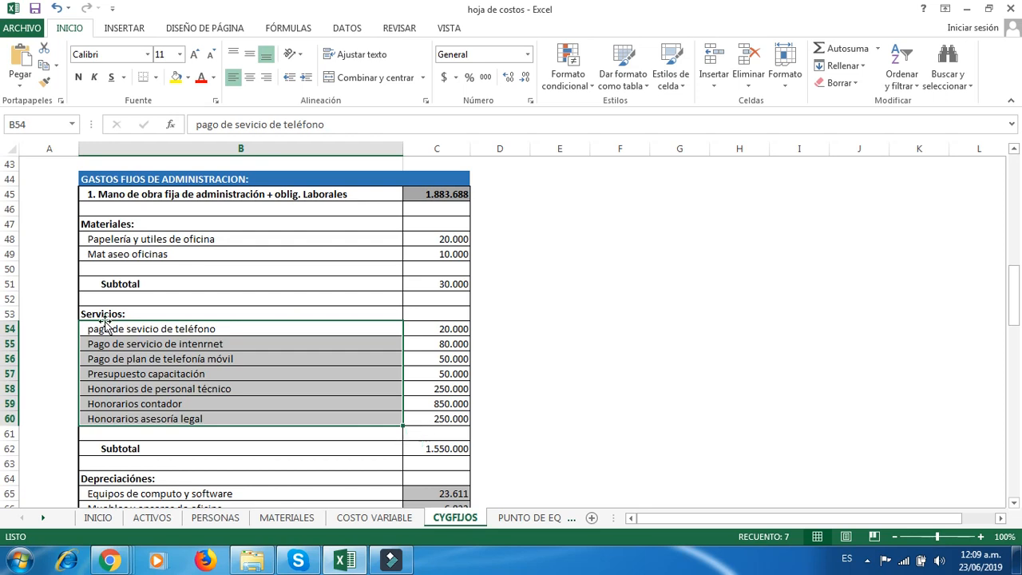
{"action": "scroll", "coordinate": [524, 340], "scroll_direction": "down", "scroll_amount": 1}
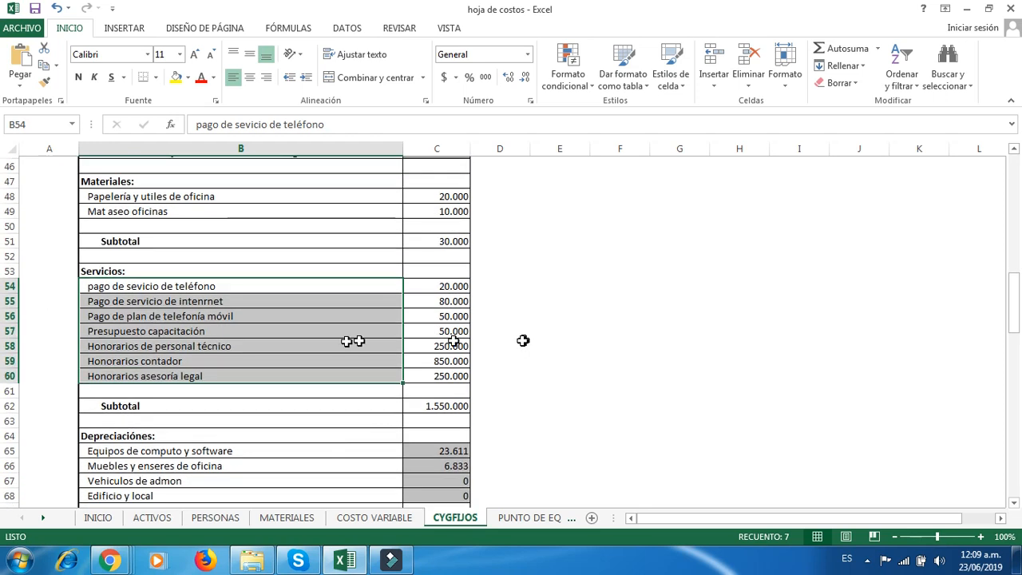
{"action": "scroll", "coordinate": [340, 340], "scroll_direction": "down", "scroll_amount": 1}
{"action": "left_click", "coordinate": [339, 342]}
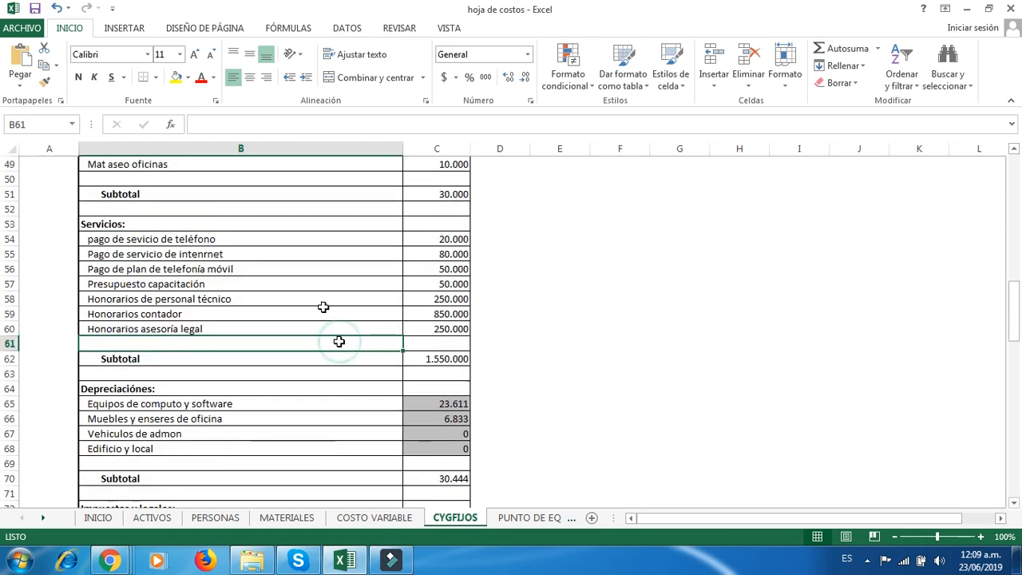
{"action": "left_click", "coordinate": [318, 237]}
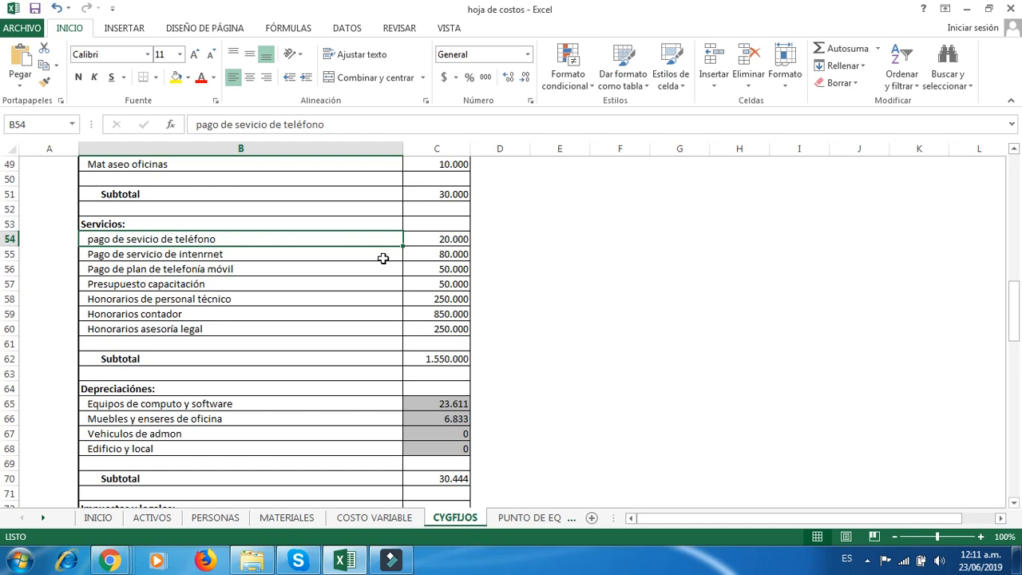
Step: Review the administration section's Depreciaciones, Impuestos y legales with the Indust y comercio comment, and Financieros items
{"action": "scroll", "coordinate": [383, 258], "scroll_direction": "down", "scroll_amount": 4}
{"action": "scroll", "coordinate": [394, 334], "scroll_direction": "down", "scroll_amount": 1}
{"action": "mouse_move", "coordinate": [185, 304]}
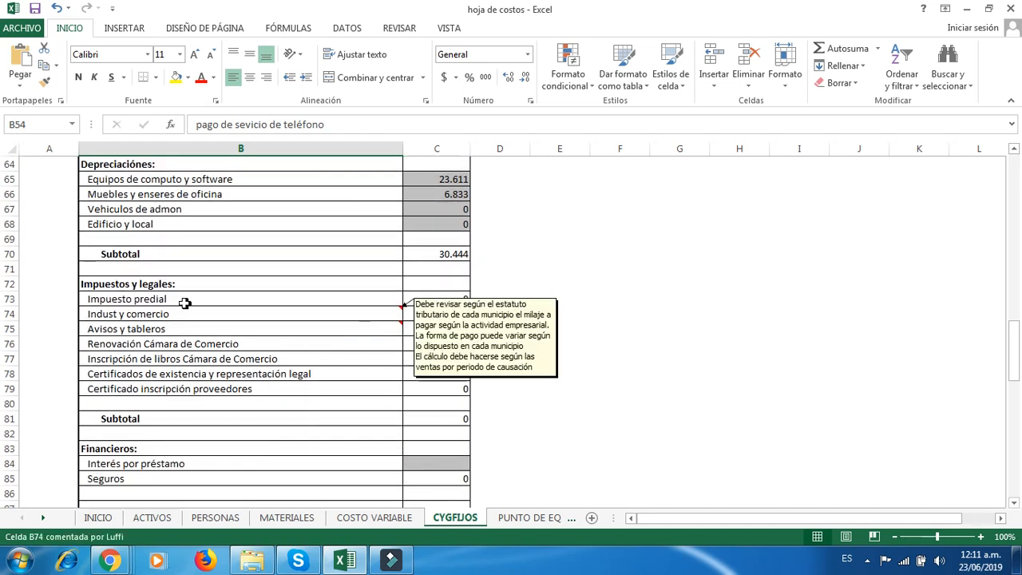
{"action": "scroll", "coordinate": [184, 307], "scroll_direction": "down", "scroll_amount": 2}
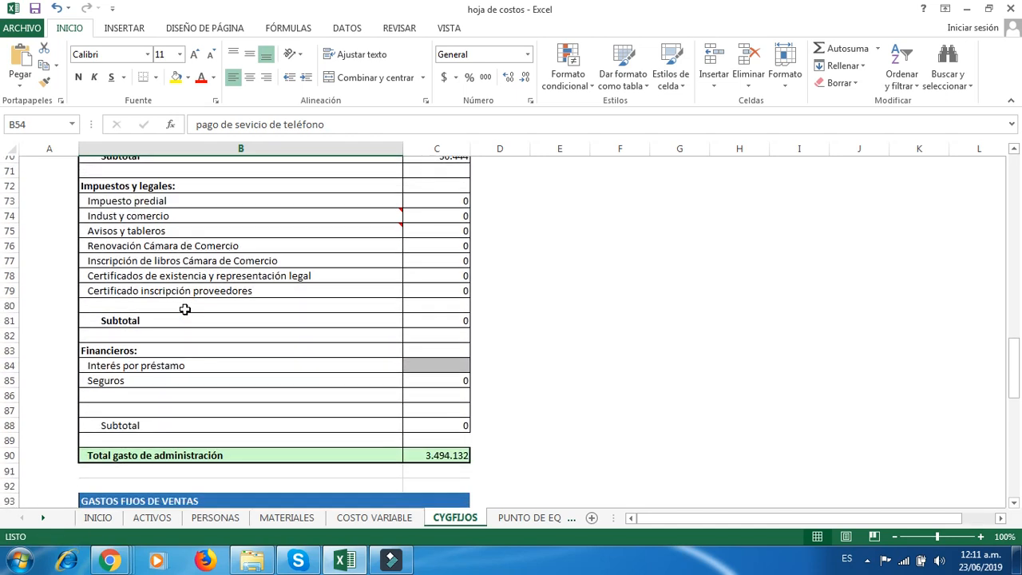
Step: Review the Gastos fijos de ventas labour and Materiales, and highlight the Servicios fijos amounts for CRM, internet advertising and website
{"action": "scroll", "coordinate": [185, 309], "scroll_direction": "down", "scroll_amount": 5}
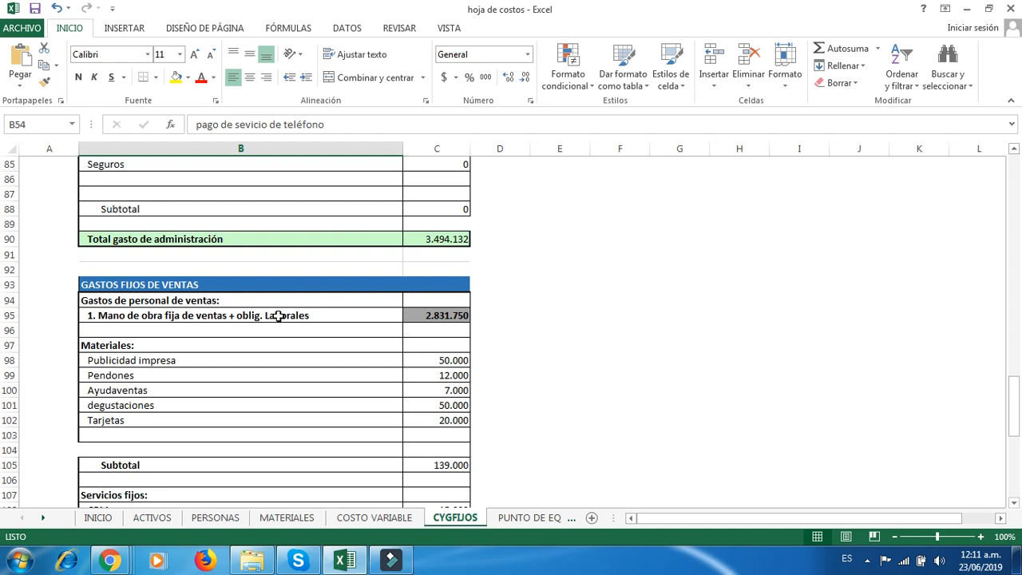
{"action": "scroll", "coordinate": [278, 316], "scroll_direction": "down", "scroll_amount": 1}
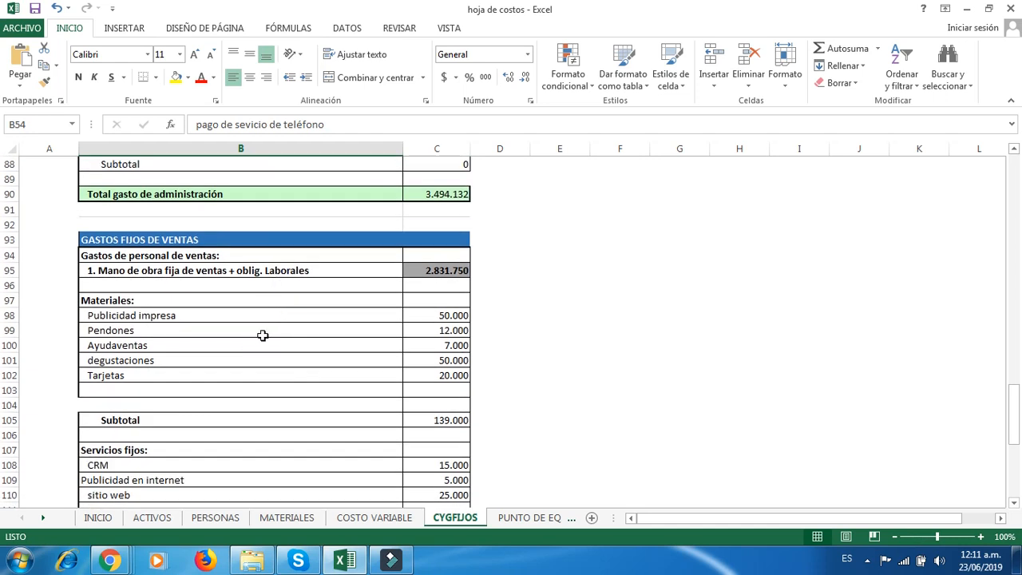
{"action": "scroll", "coordinate": [263, 335], "scroll_direction": "down", "scroll_amount": 1}
{"action": "scroll", "coordinate": [264, 335], "scroll_direction": "down", "scroll_amount": 2}
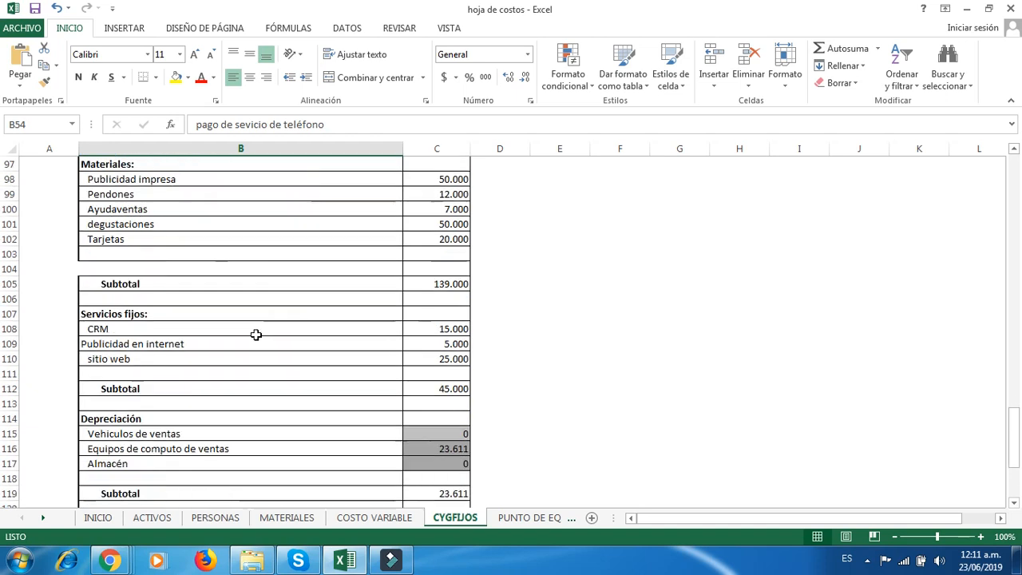
{"action": "left_click", "coordinate": [101, 327]}
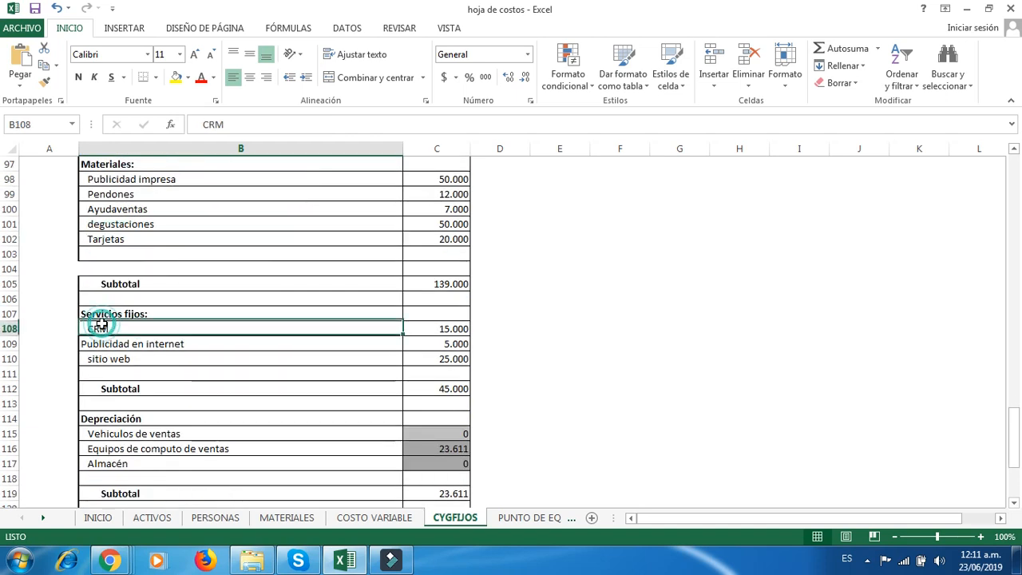
{"action": "left_click", "coordinate": [169, 359]}
{"action": "left_click_drag", "start_coordinate": [444, 329], "coordinate": [422, 349]}
Step: Examine the sales Depreciación items, highlighting Vehiculos de ventas, Equipos de computo de ventas and Almacén
{"action": "scroll", "coordinate": [304, 333], "scroll_direction": "down", "scroll_amount": 1}
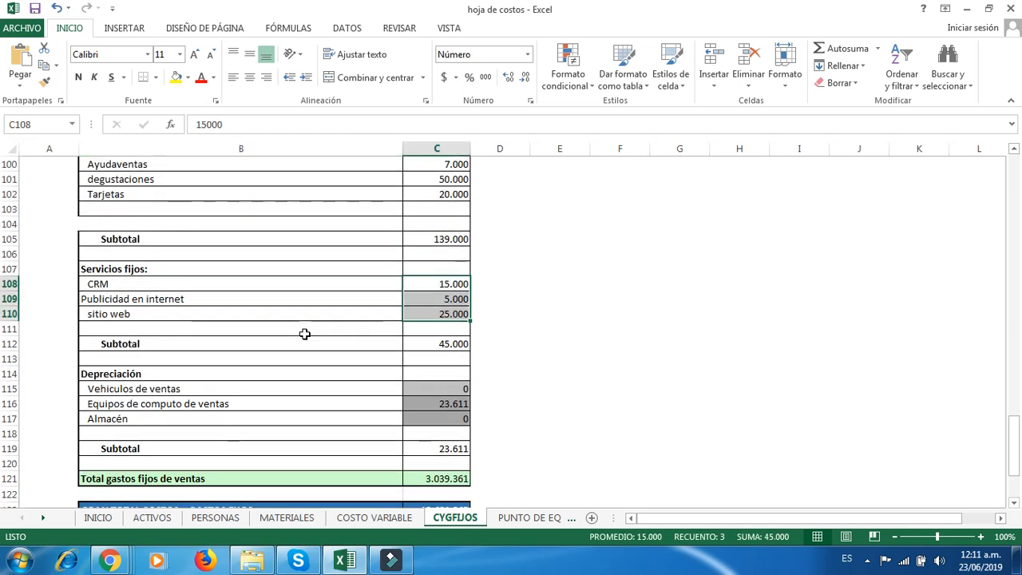
{"action": "scroll", "coordinate": [304, 334], "scroll_direction": "down", "scroll_amount": 2}
{"action": "scroll", "coordinate": [304, 334], "scroll_direction": "down", "scroll_amount": 2}
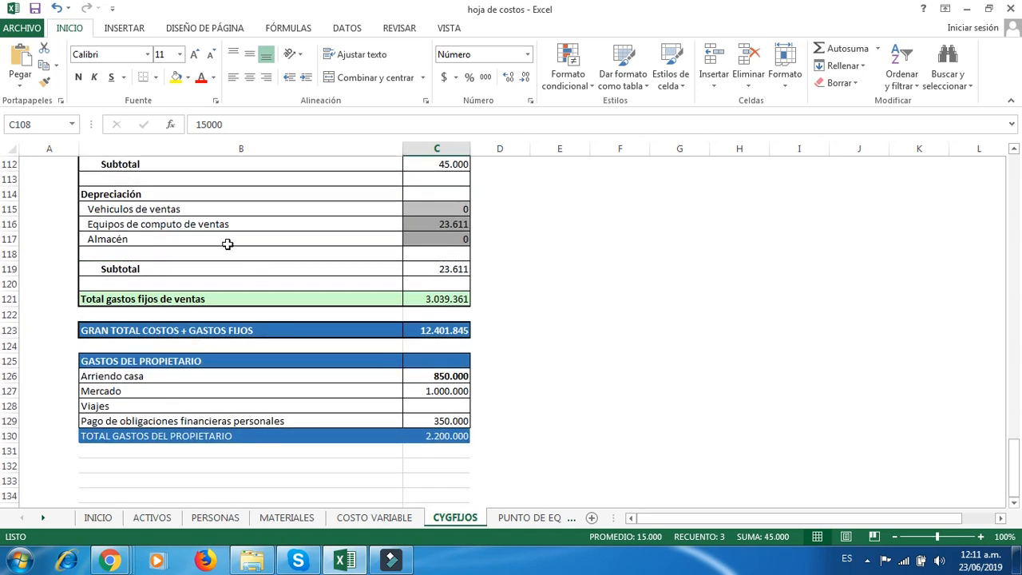
{"action": "left_click", "coordinate": [157, 209]}
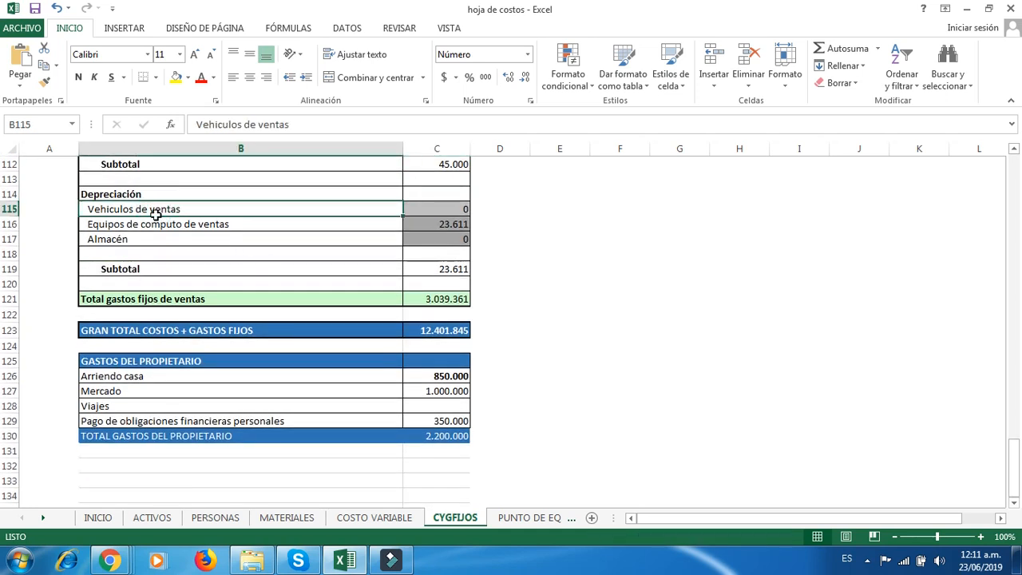
{"action": "left_click_drag", "start_coordinate": [157, 212], "coordinate": [153, 230]}
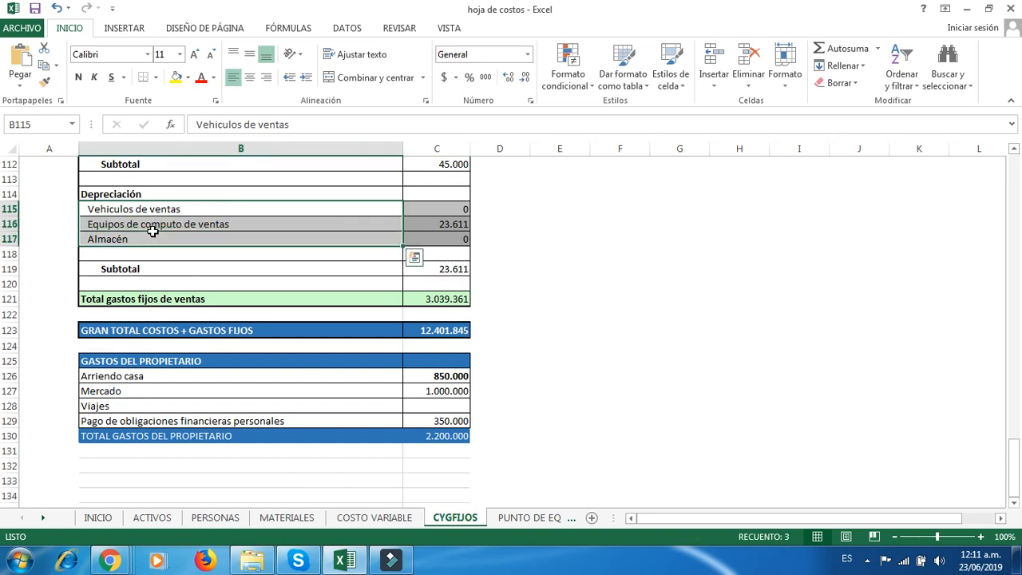
Step: Check the amount cells for Vehiculos de ventas, Equipos de computo de ventas and Almacén in the sales Depreciación block
{"action": "left_click", "coordinate": [429, 210]}
{"action": "left_click", "coordinate": [436, 223]}
{"action": "left_click", "coordinate": [435, 240]}
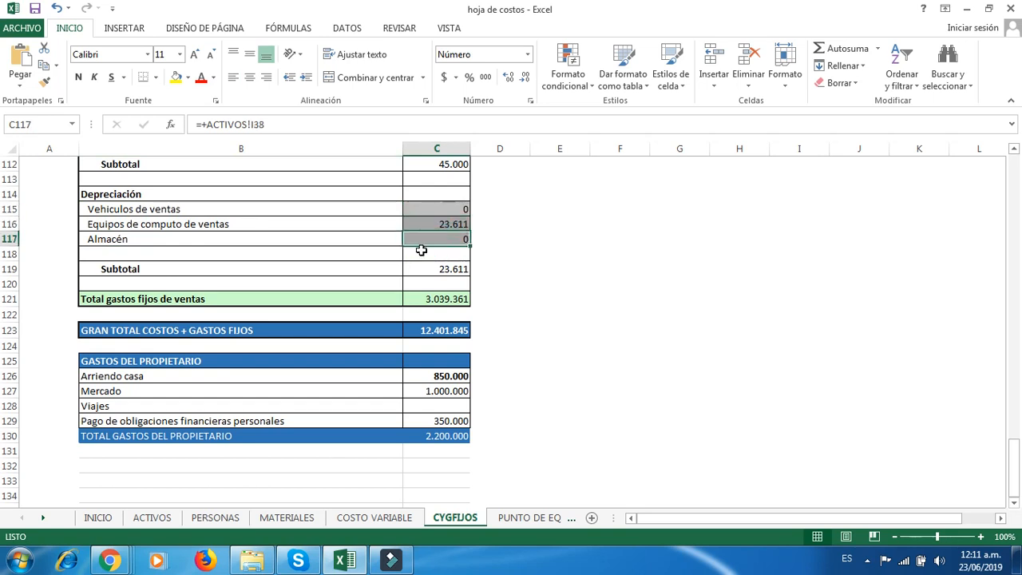
Step: Examine the GASTOS DEL PROPIETARIO block, highlighting its expense items from Arriendo casa to Pago de obligaciones financieras personales
{"action": "scroll", "coordinate": [199, 308], "scroll_direction": "down", "scroll_amount": 2}
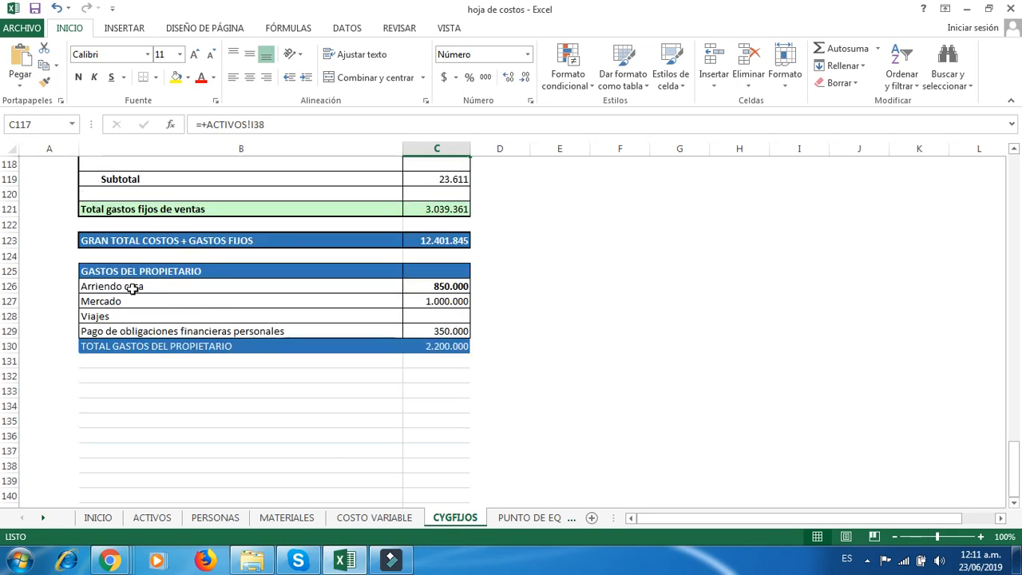
{"action": "left_click_drag", "start_coordinate": [101, 284], "coordinate": [260, 329]}
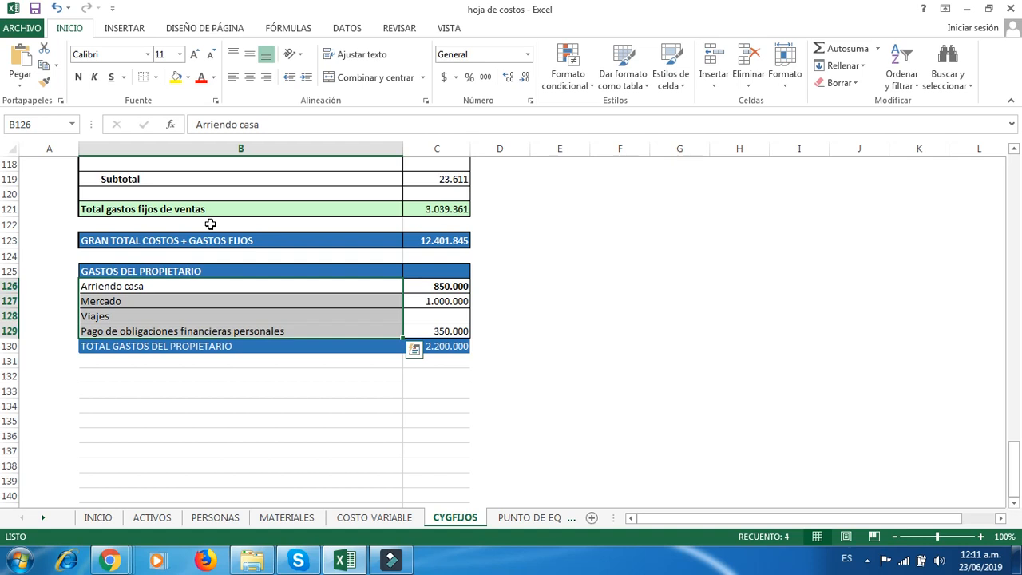
{"action": "left_click", "coordinate": [216, 284]}
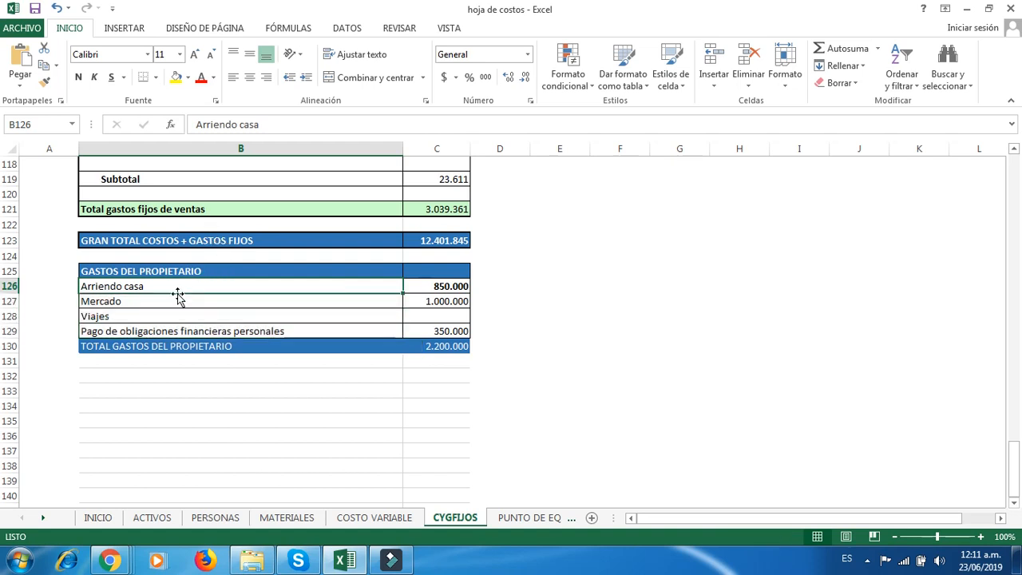
{"action": "left_click", "coordinate": [151, 300]}
{"action": "left_click_drag", "start_coordinate": [163, 284], "coordinate": [169, 312]}
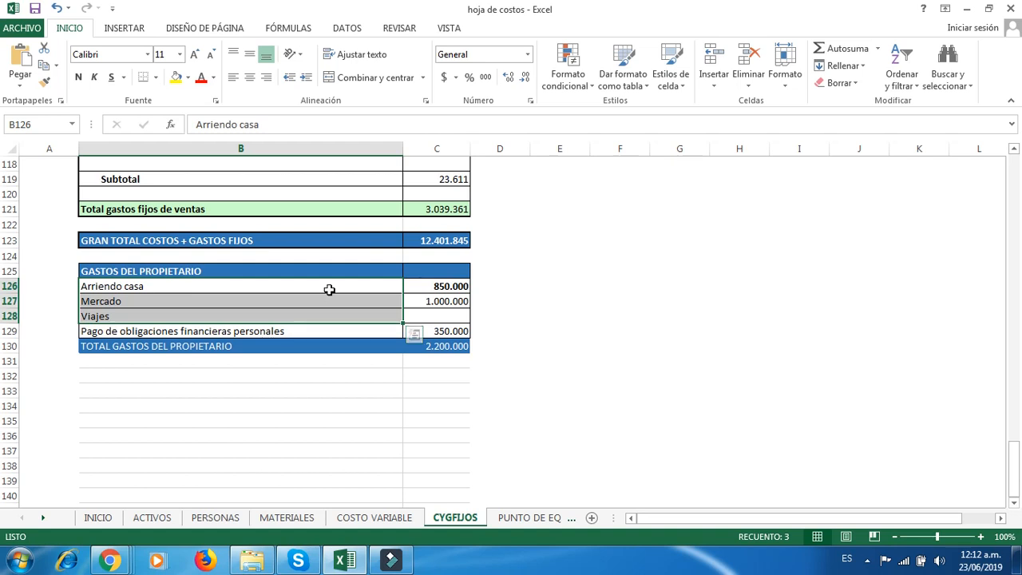
{"action": "left_click", "coordinate": [285, 331]}
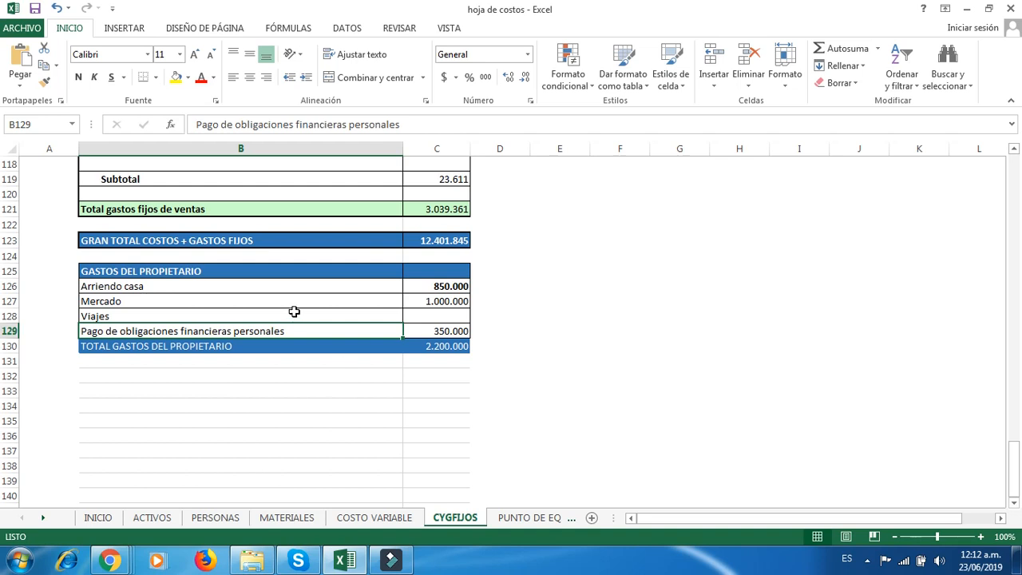
Step: Go through Arriendo casa, Mercado, Viajes and Pago de obligaciones financieras personales one by one, and highlight all four owner expenses together
{"action": "left_click", "coordinate": [188, 289]}
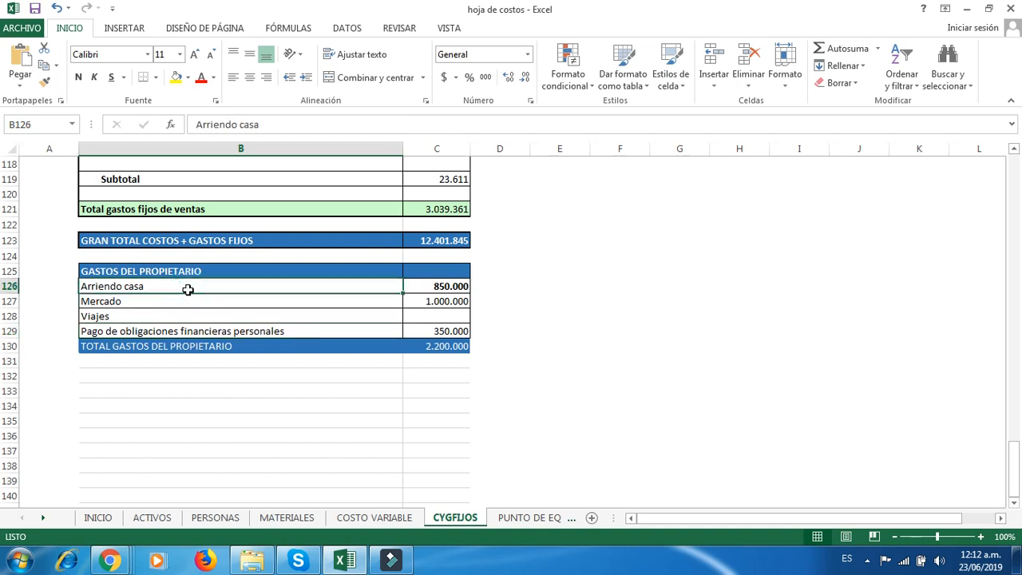
{"action": "left_click", "coordinate": [170, 302]}
{"action": "left_click", "coordinate": [145, 318]}
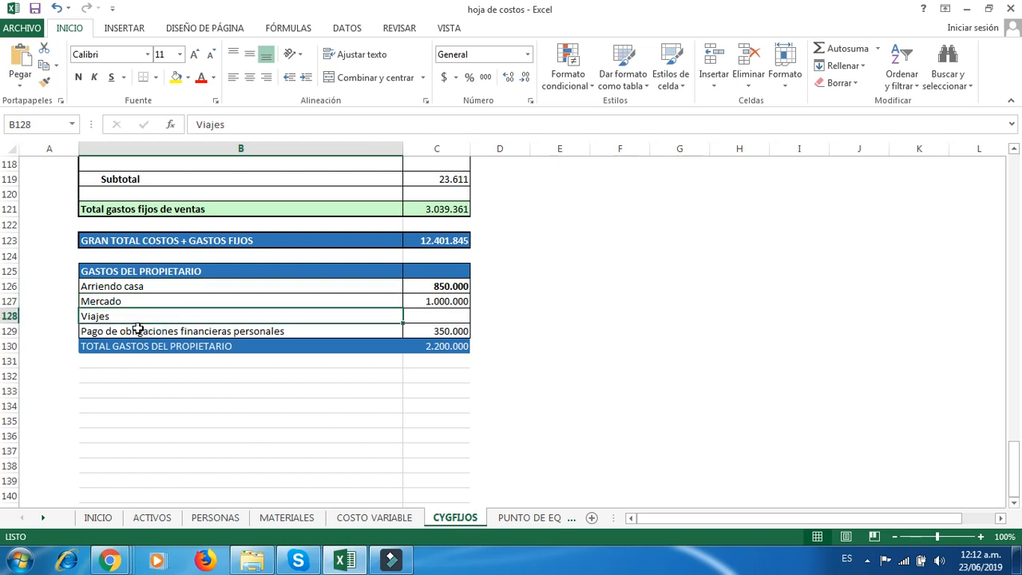
{"action": "left_click", "coordinate": [138, 329]}
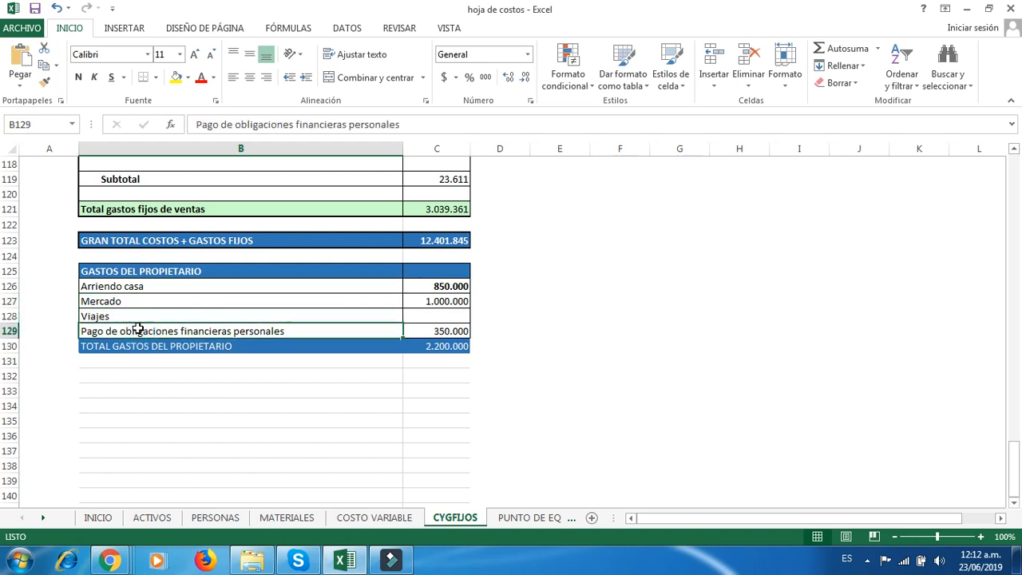
{"action": "left_click", "coordinate": [130, 286]}
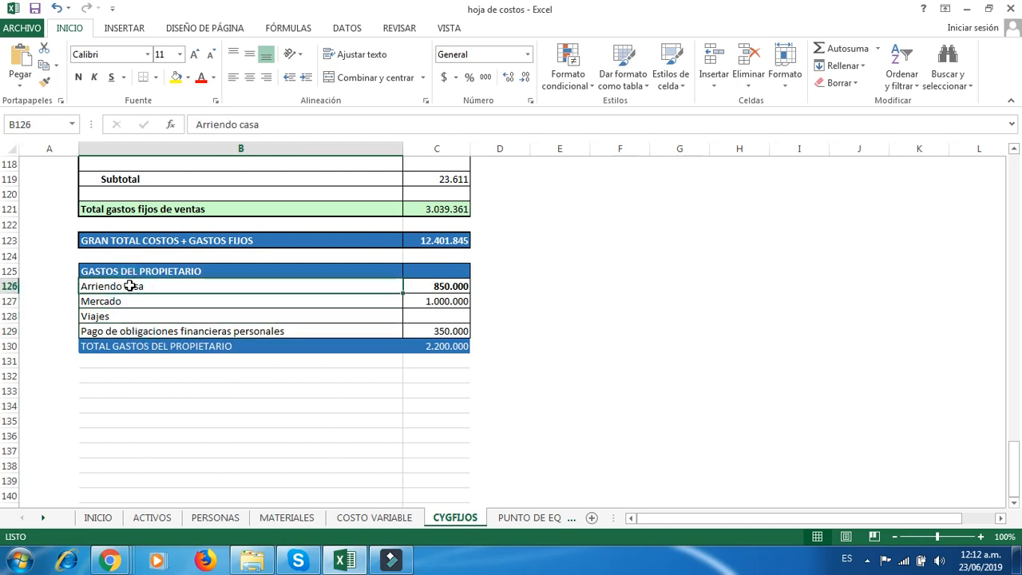
{"action": "left_click", "coordinate": [128, 301]}
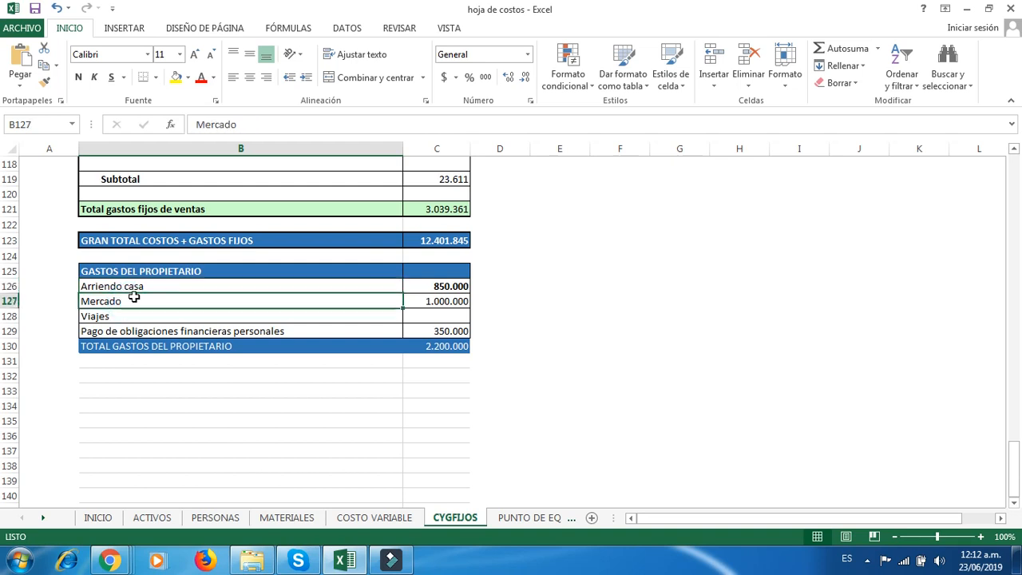
{"action": "left_click", "coordinate": [146, 320]}
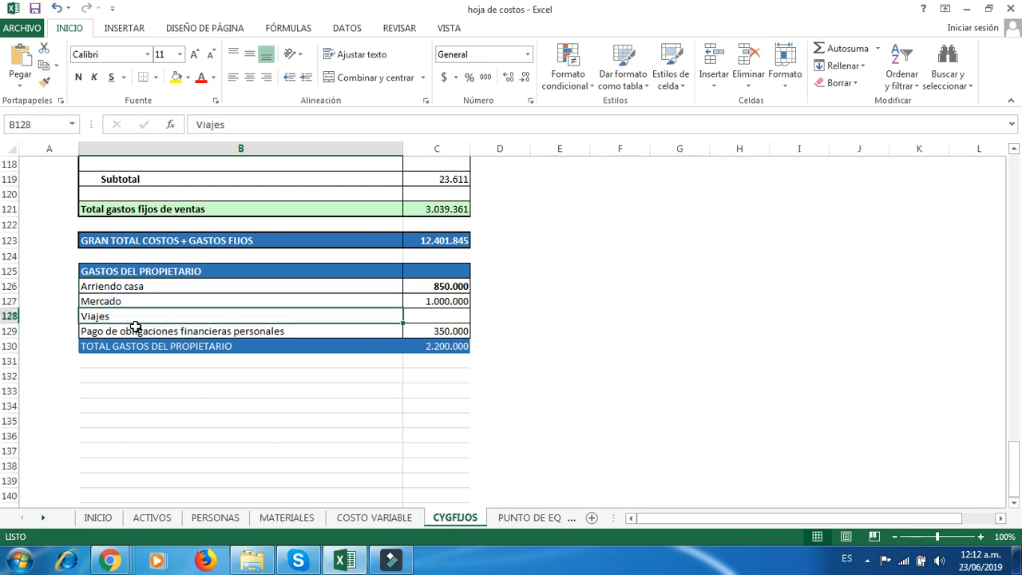
{"action": "left_click", "coordinate": [132, 329]}
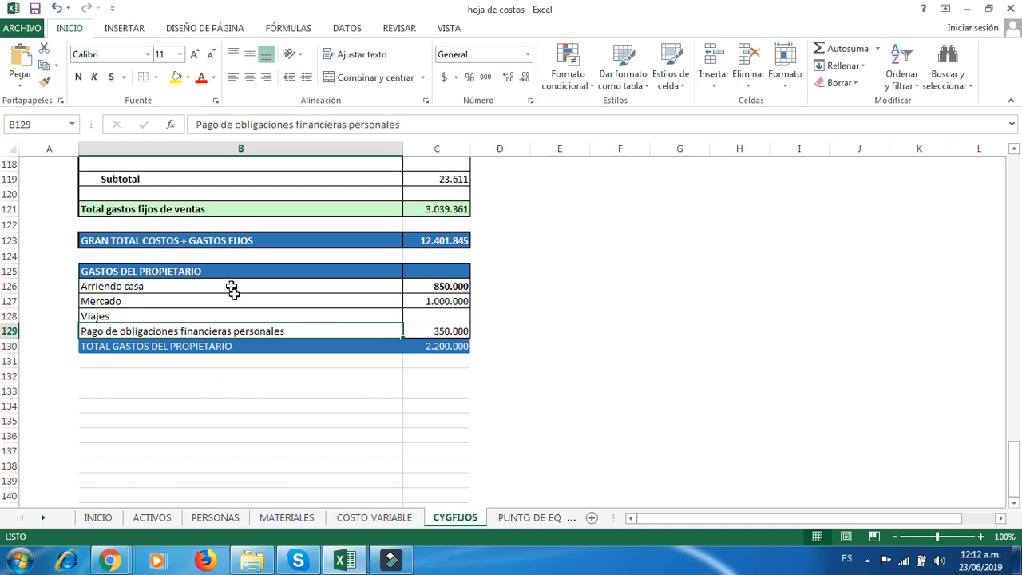
{"action": "left_click_drag", "start_coordinate": [231, 290], "coordinate": [231, 327]}
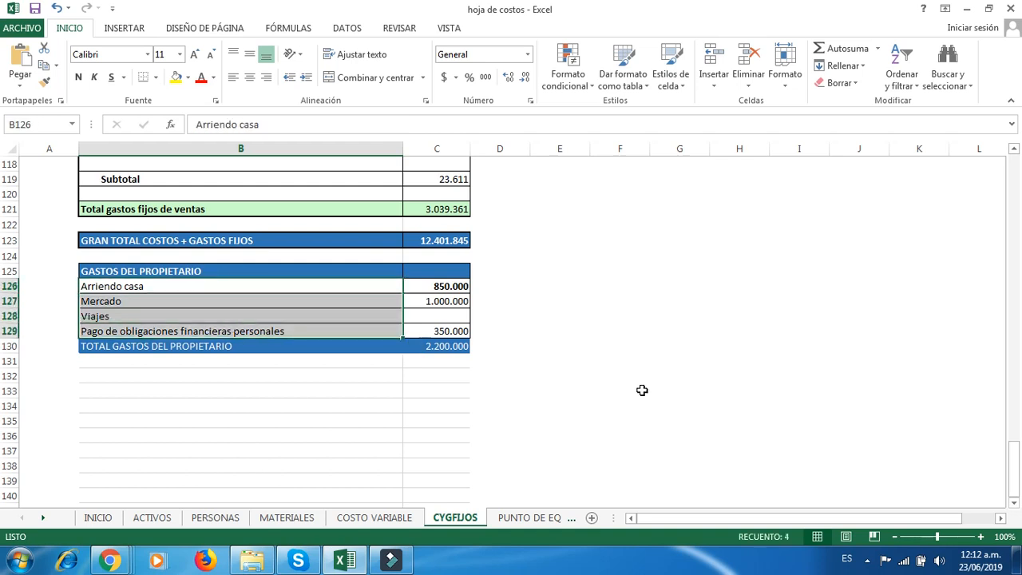
Step: Open the PUNTO DE EQUILIBRIO sheet and inspect the PRODUCTO and COSTO VARIABLE UNITARIO formulas in the first product row
{"action": "left_click", "coordinate": [531, 518]}
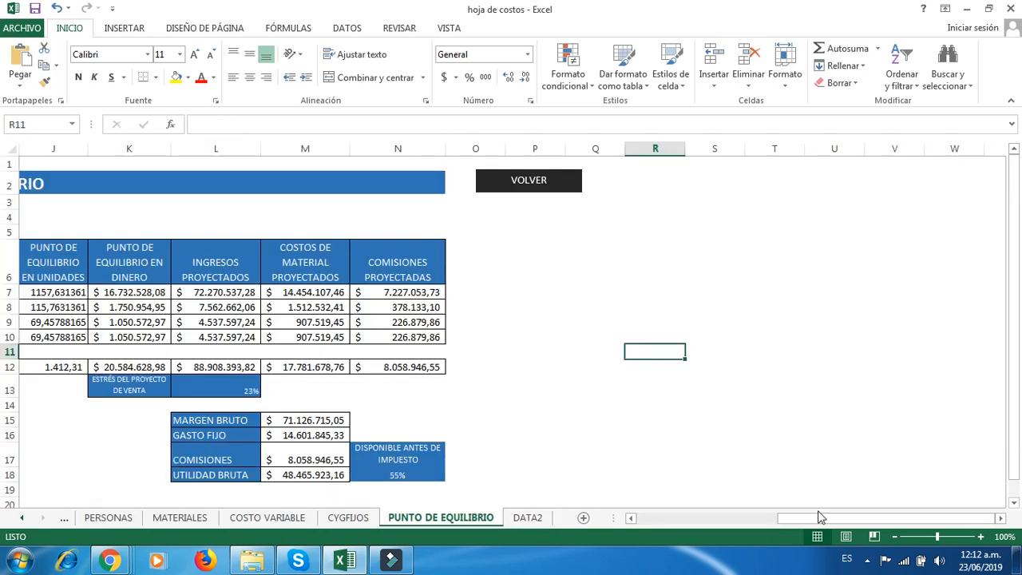
{"action": "left_click_drag", "start_coordinate": [777, 520], "coordinate": [657, 519]}
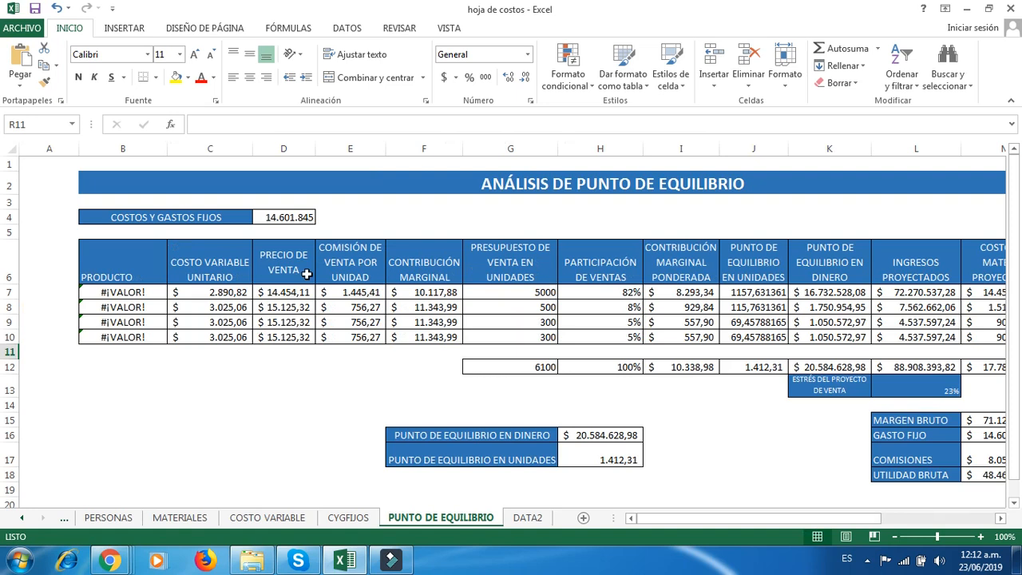
{"action": "left_click", "coordinate": [181, 295]}
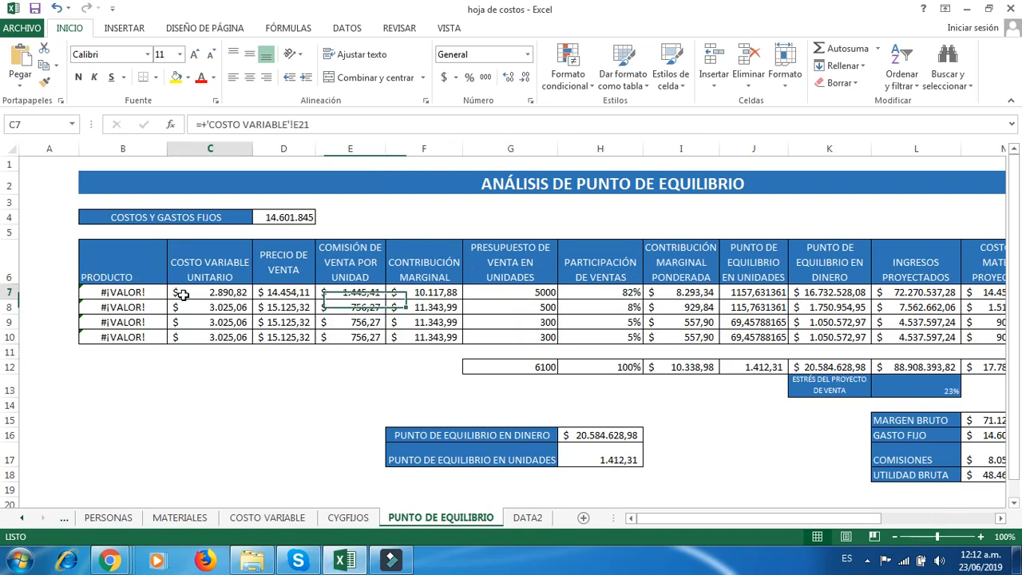
{"action": "left_click", "coordinate": [100, 294]}
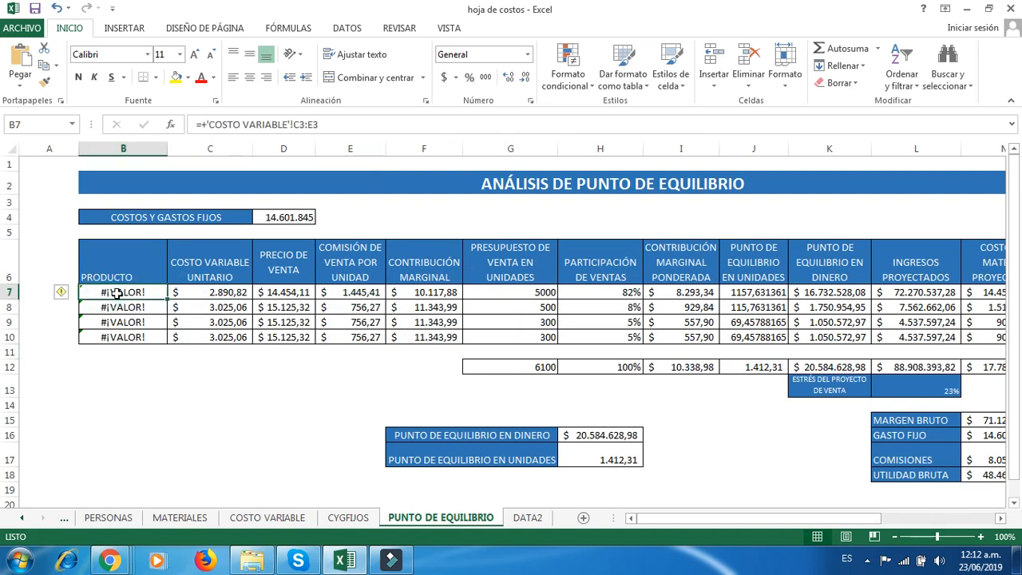
{"action": "left_click", "coordinate": [244, 293]}
{"action": "left_click", "coordinate": [136, 294]}
Step: Enter "hamburguesa" as the first NOMBRE DEL PRODUCTO on the COSTO VARIABLE sheet and return to PUNTO DE EQUILIBRIO
{"action": "left_click", "coordinate": [269, 517]}
{"action": "scroll", "coordinate": [251, 376], "scroll_direction": "up", "scroll_amount": 2}
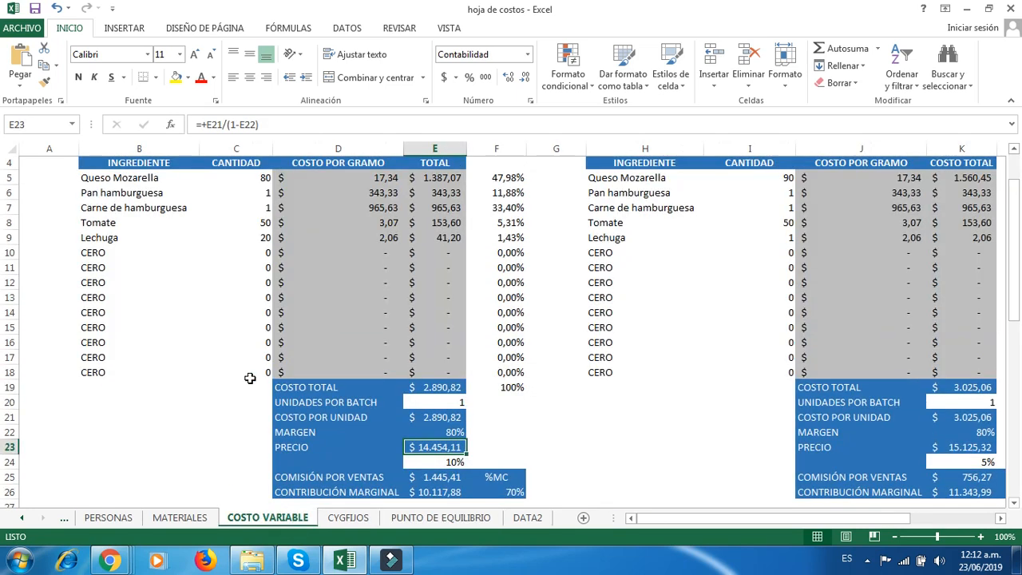
{"action": "left_click", "coordinate": [255, 186]}
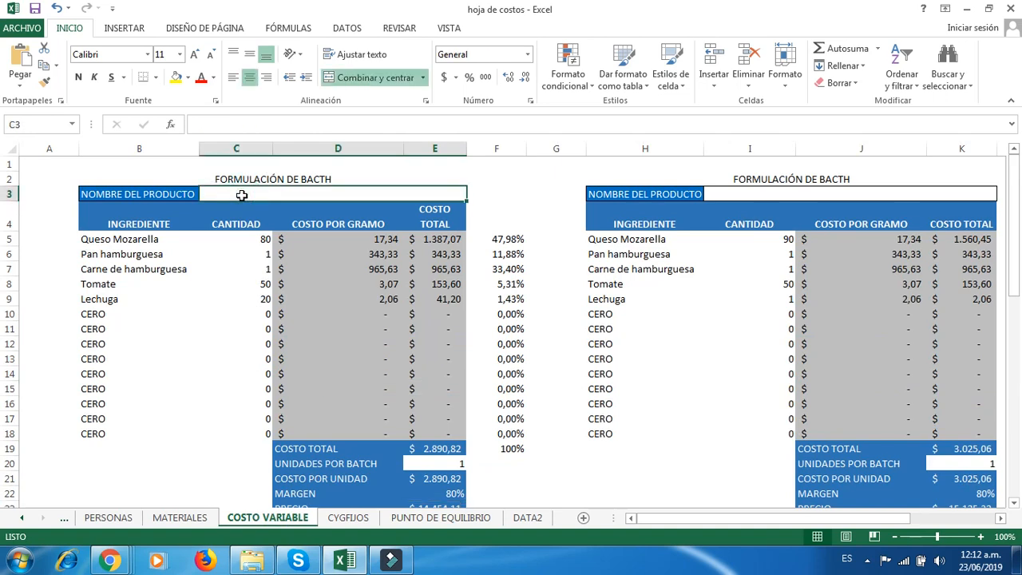
{"action": "type", "text": "ham"}
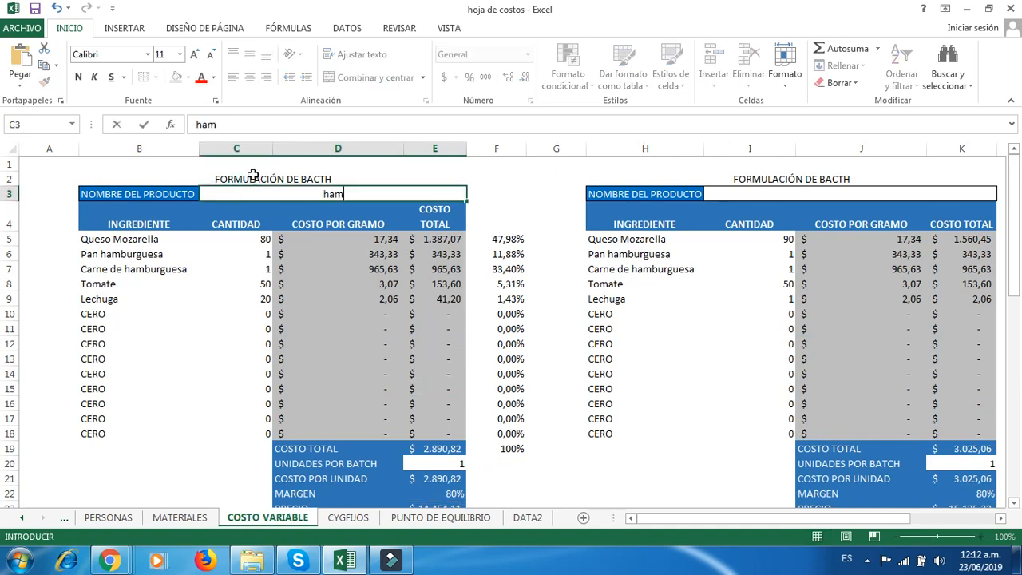
{"action": "type", "text": "burguesa"}
{"action": "left_click", "coordinate": [445, 163]}
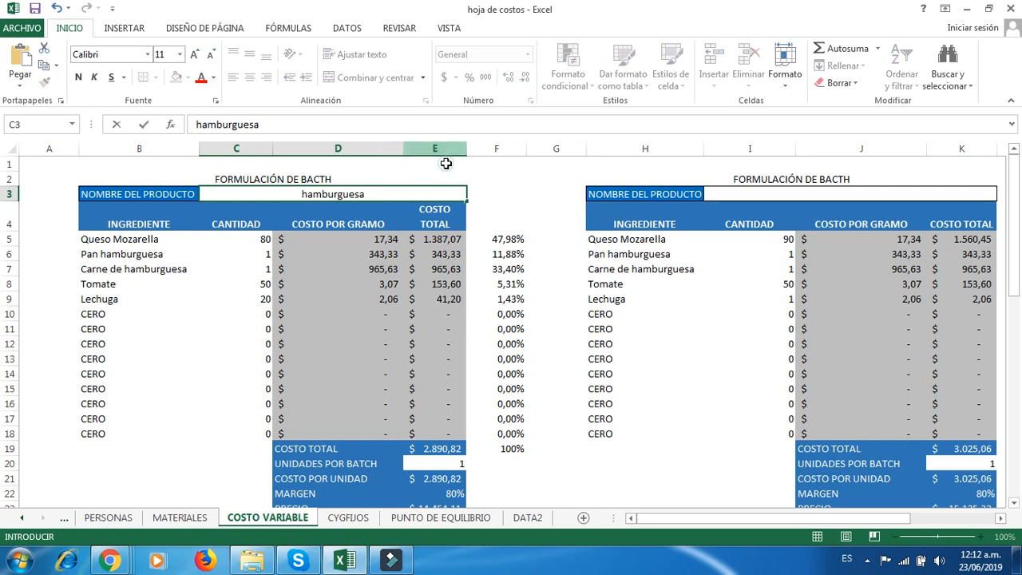
{"action": "left_click", "coordinate": [467, 517]}
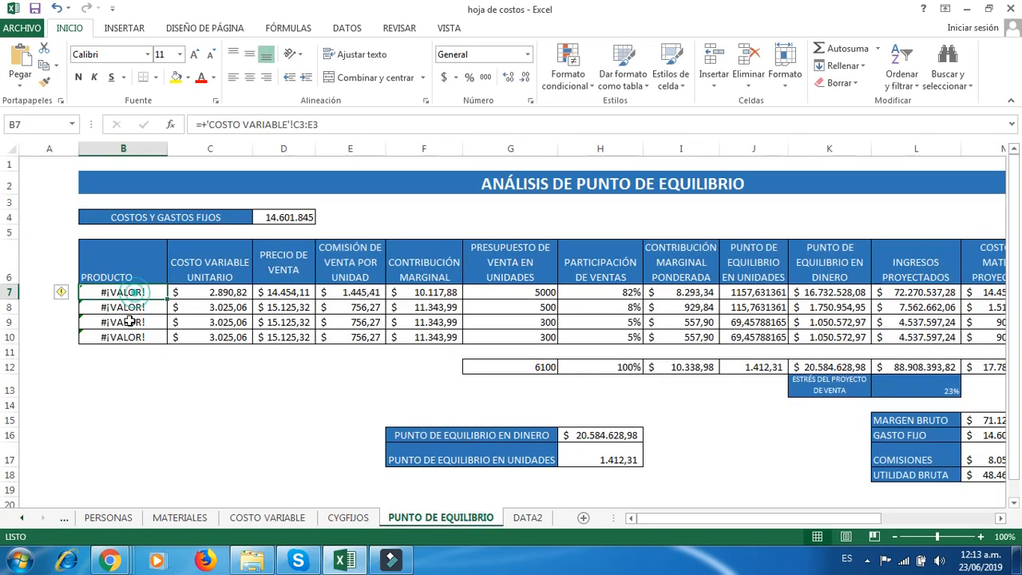
Step: Try to link PRODUCTO cell B7 to the product name in C3:E3 of the COSTO VARIABLE sheet
{"action": "left_click", "coordinate": [128, 353]}
{"action": "left_click", "coordinate": [133, 292]}
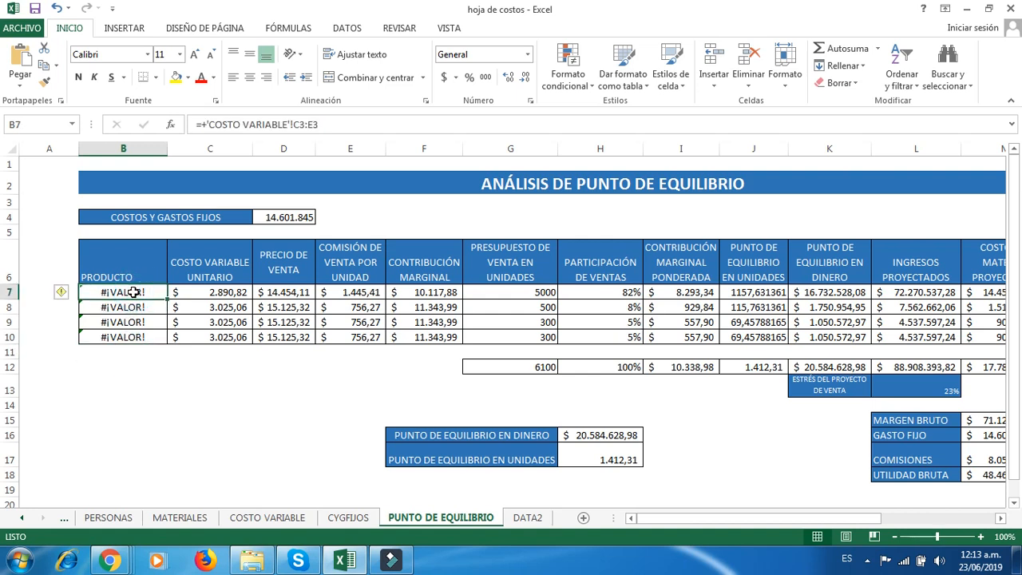
{"action": "type", "text": "+"}
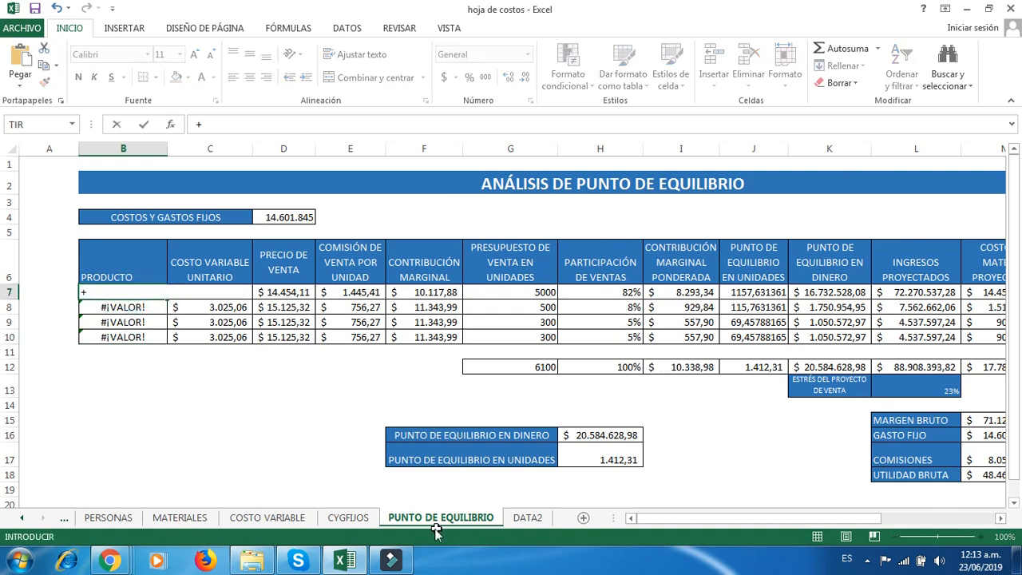
{"action": "left_click", "coordinate": [272, 518]}
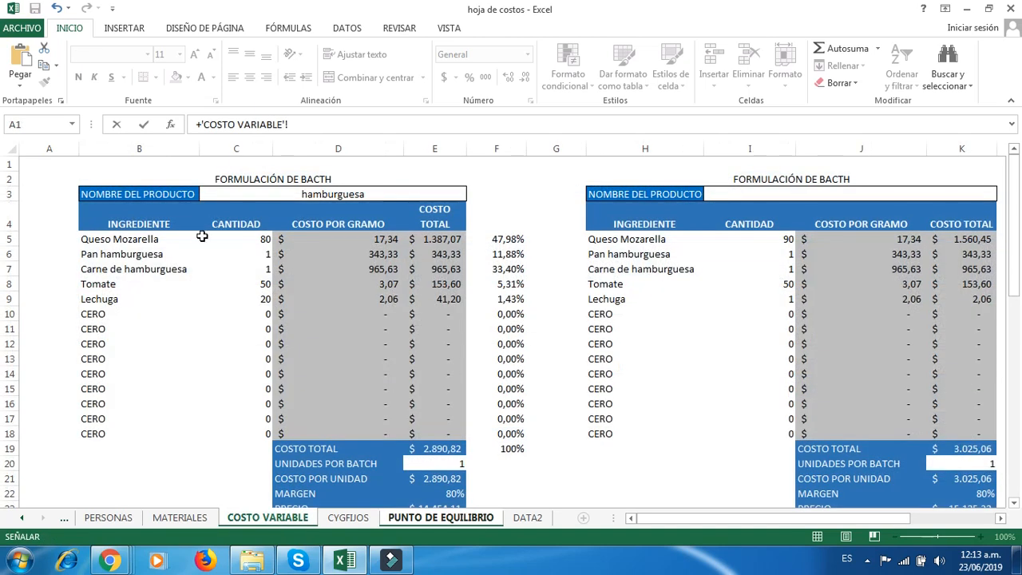
{"action": "left_click", "coordinate": [245, 193]}
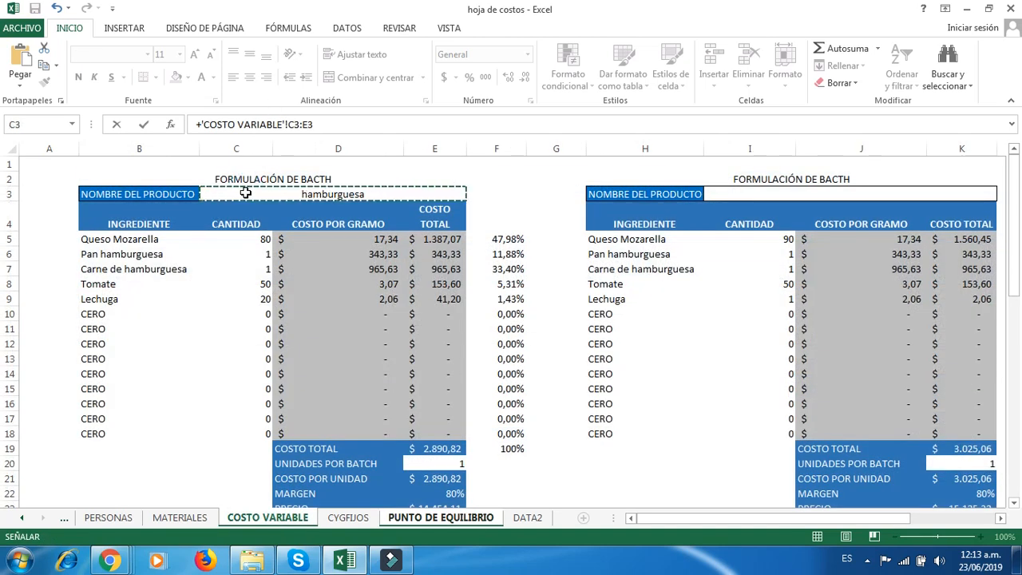
{"action": "key", "text": "Return"}
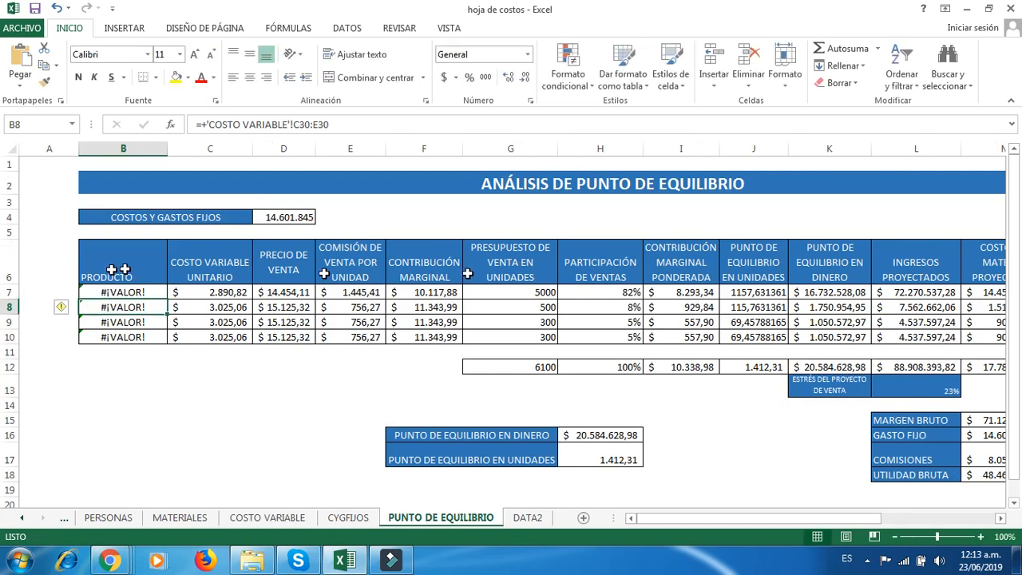
Step: Replace the formula in PRODUCTO cell B7 with the text "hamburguesa"
{"action": "left_click", "coordinate": [99, 293]}
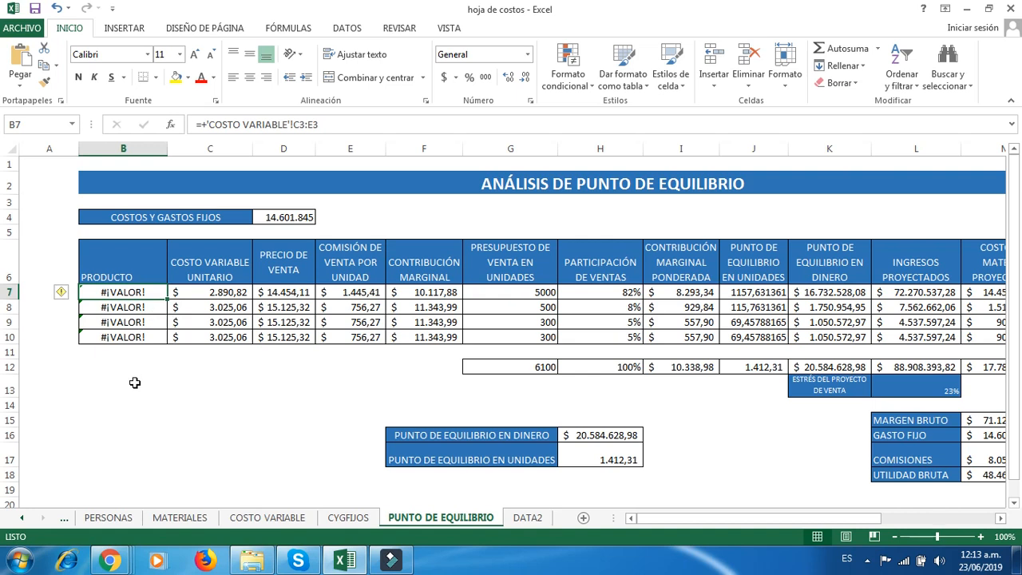
{"action": "left_click", "coordinate": [228, 293]}
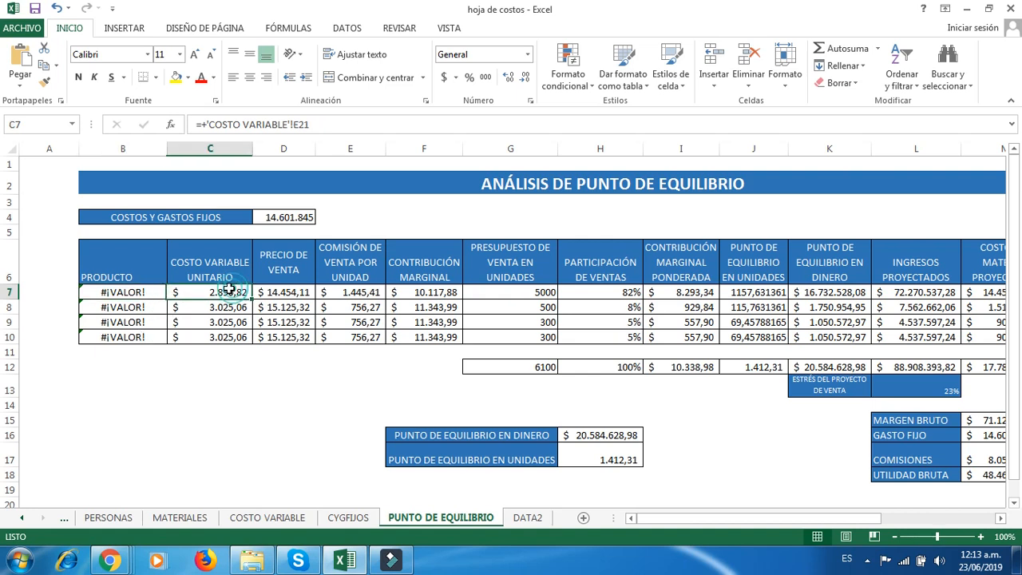
{"action": "left_click", "coordinate": [110, 290]}
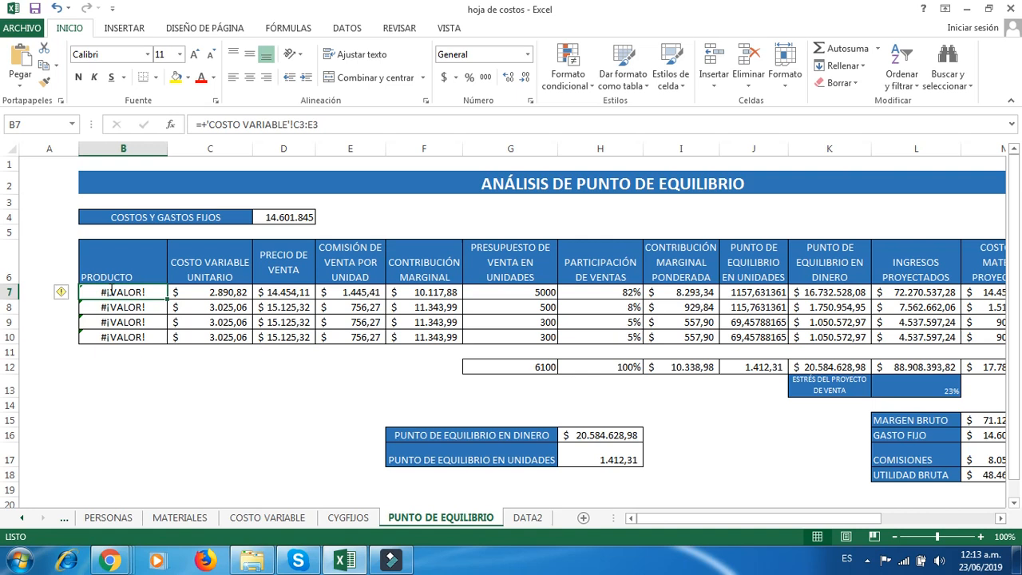
{"action": "type", "text": "hamburguesa"}
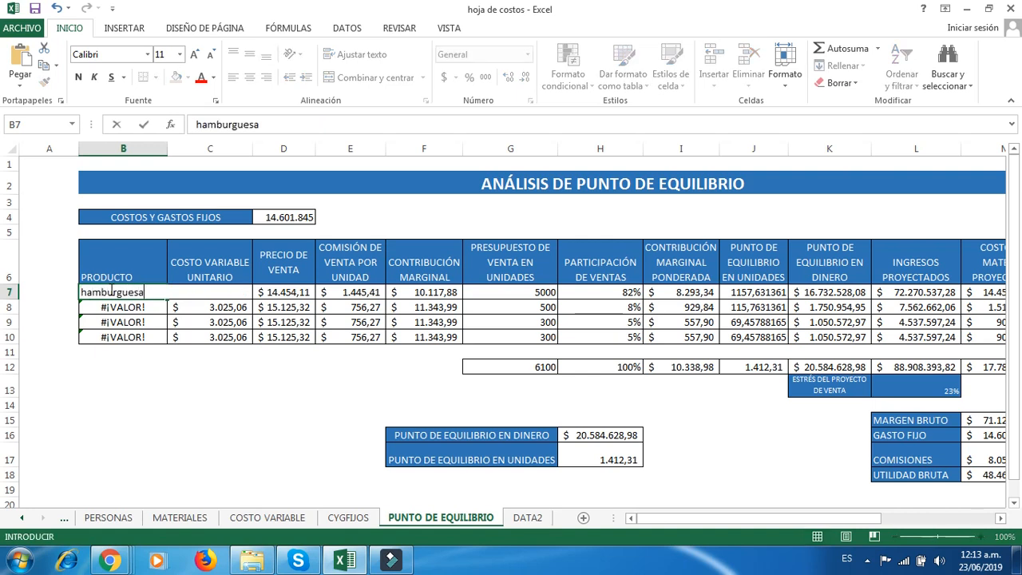
{"action": "key", "text": "Return"}
Step: Review the hamburguesa row's product name and unit variable cost, and the PRODUCTO cell beneath it
{"action": "left_click", "coordinate": [109, 291]}
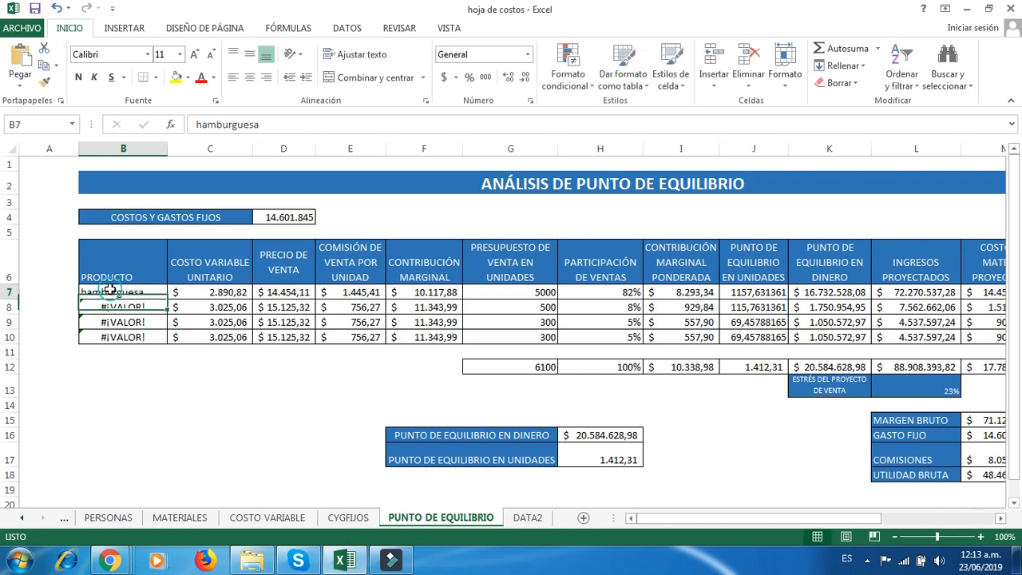
{"action": "left_click", "coordinate": [216, 293]}
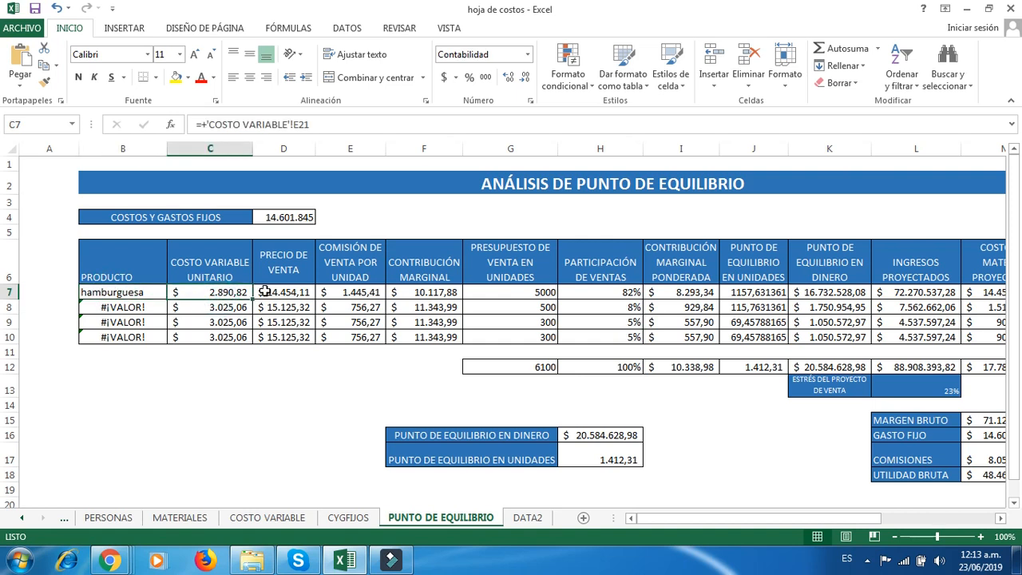
{"action": "left_click", "coordinate": [109, 307]}
{"action": "left_click", "coordinate": [109, 293]}
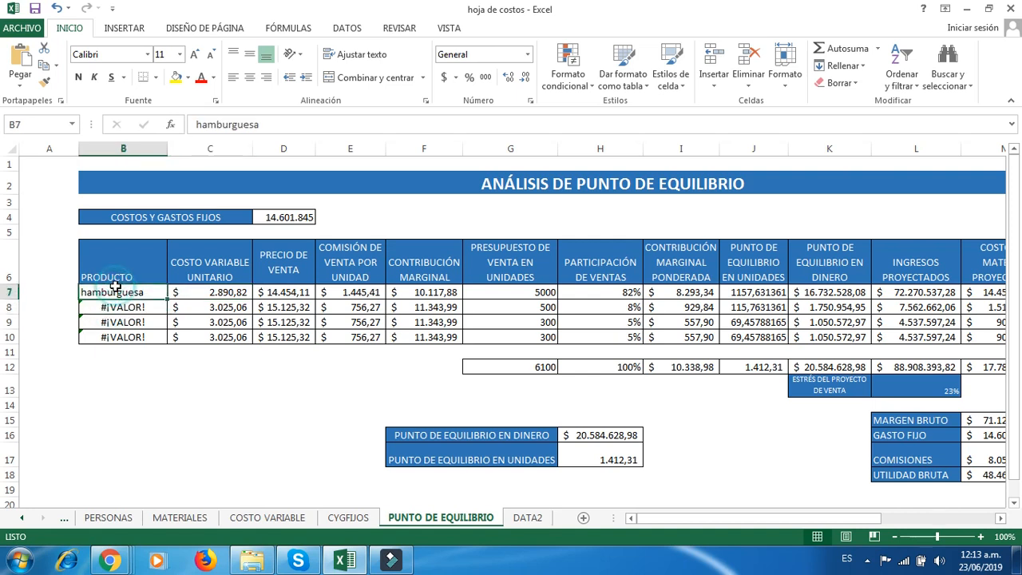
Step: Trace the hamburguesa row's unit variable cost and sale price to COSTO TOTAL and PRECIO on the COSTO VARIABLE sheet, returning to PUNTO DE EQUILIBRIO
{"action": "left_click", "coordinate": [233, 293]}
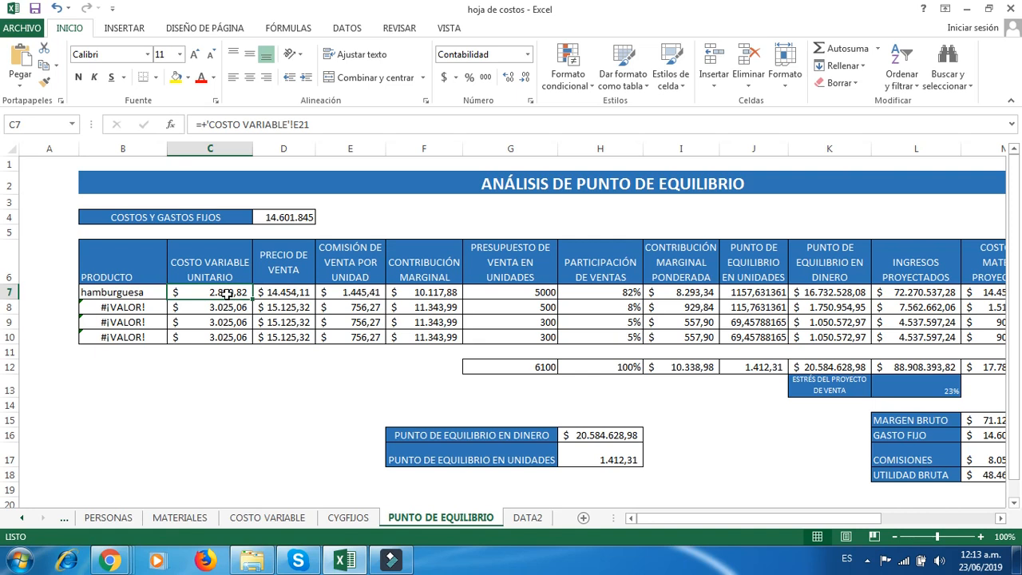
{"action": "left_click", "coordinate": [271, 519]}
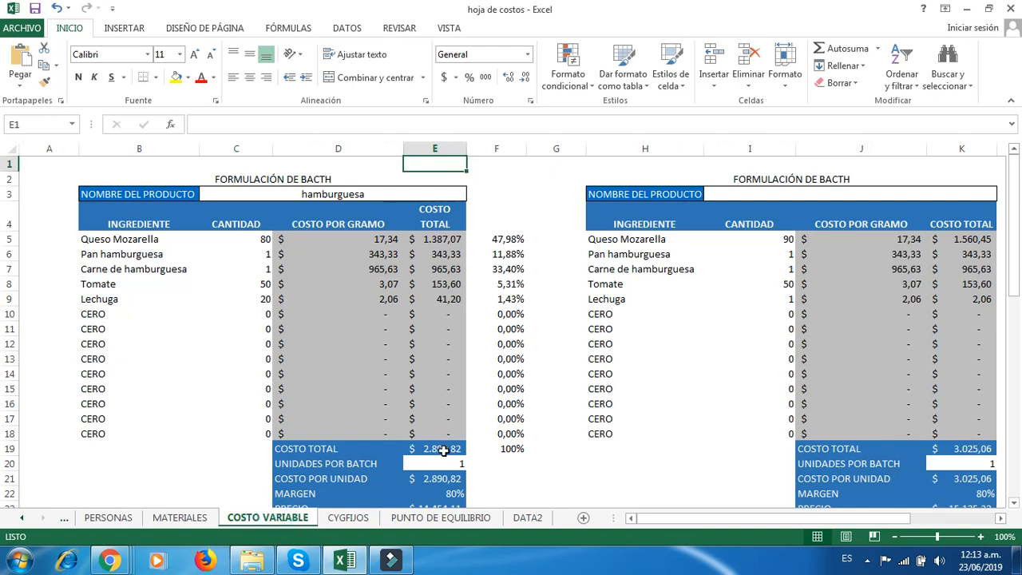
{"action": "left_click", "coordinate": [443, 451]}
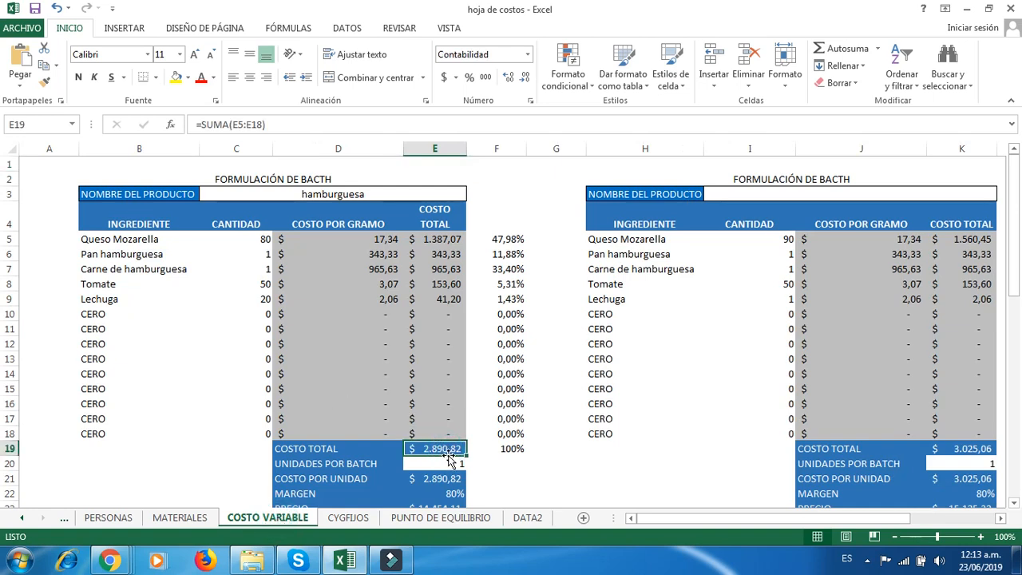
{"action": "left_click", "coordinate": [446, 518]}
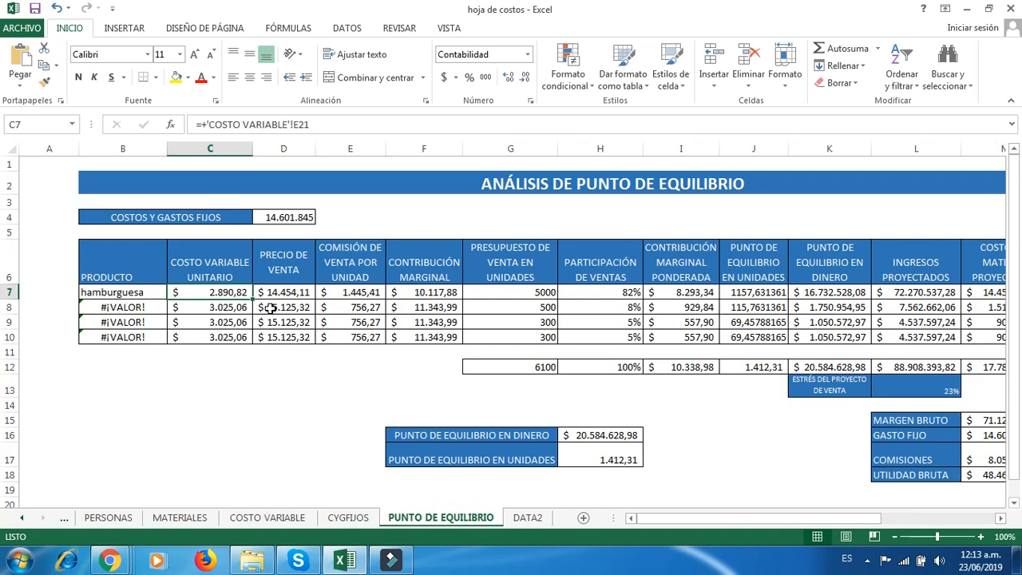
{"action": "left_click", "coordinate": [291, 294]}
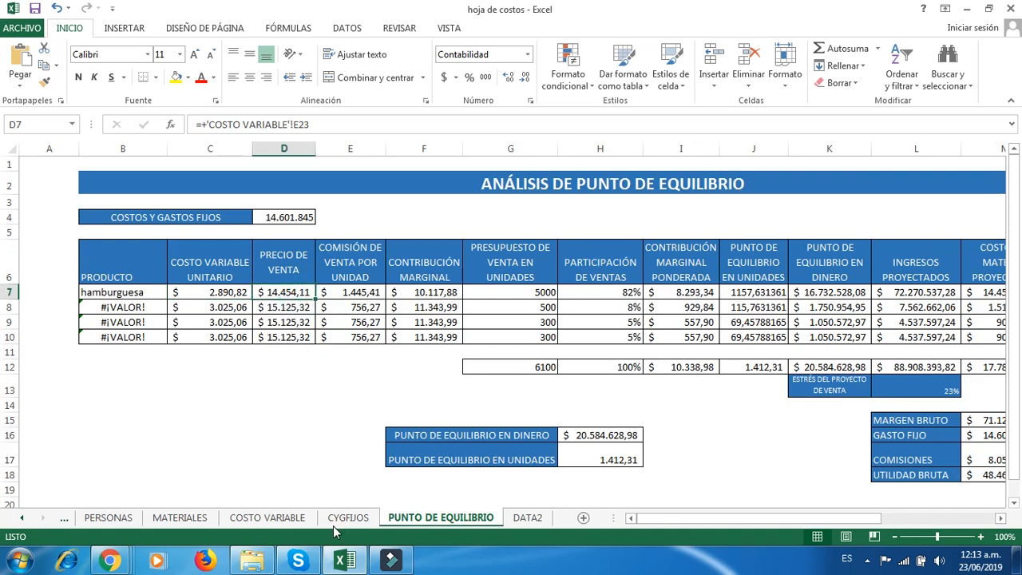
{"action": "left_click", "coordinate": [265, 517]}
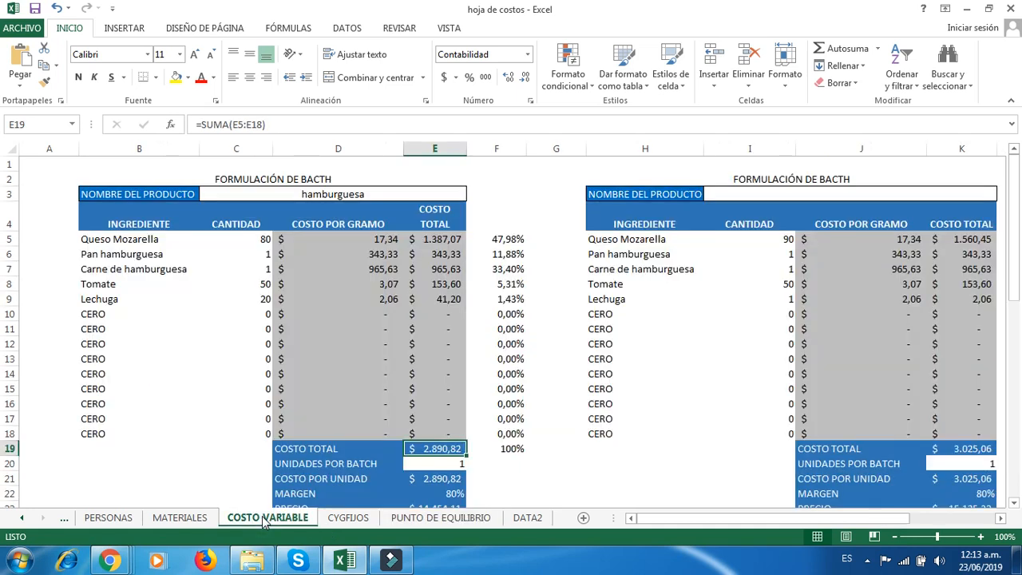
{"action": "scroll", "coordinate": [397, 451], "scroll_direction": "down", "scroll_amount": 1}
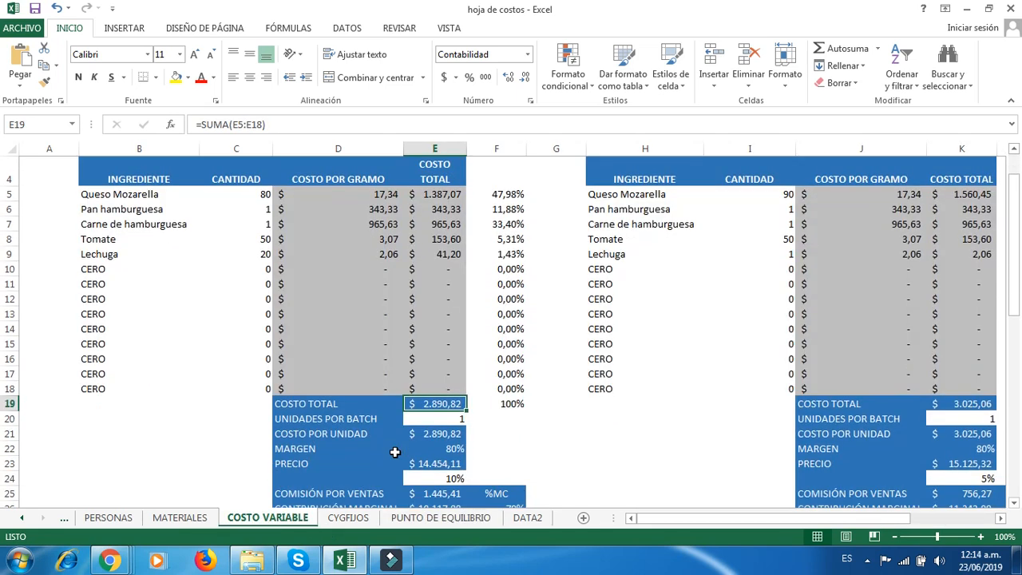
{"action": "left_click", "coordinate": [438, 466]}
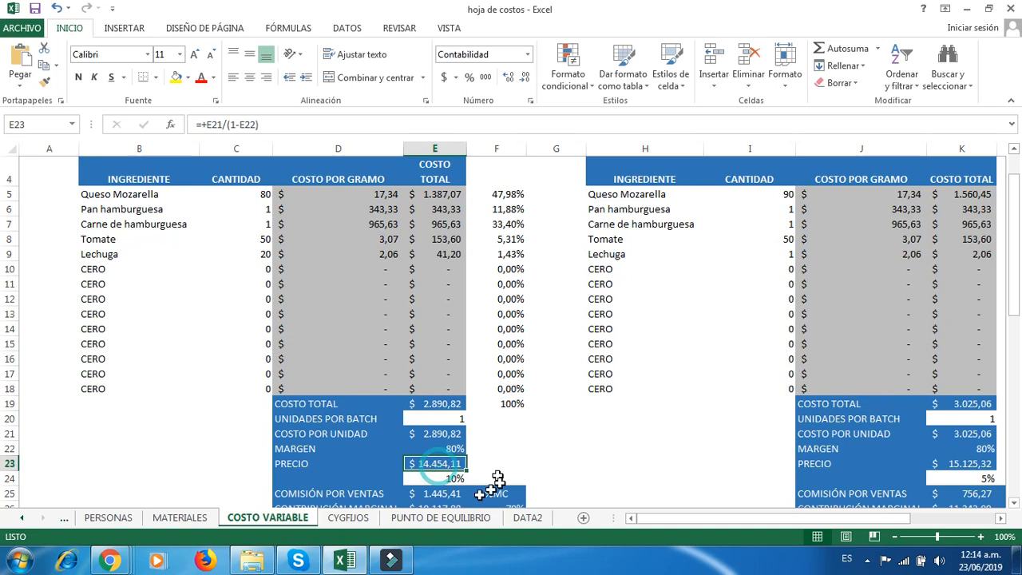
{"action": "left_click", "coordinate": [444, 517]}
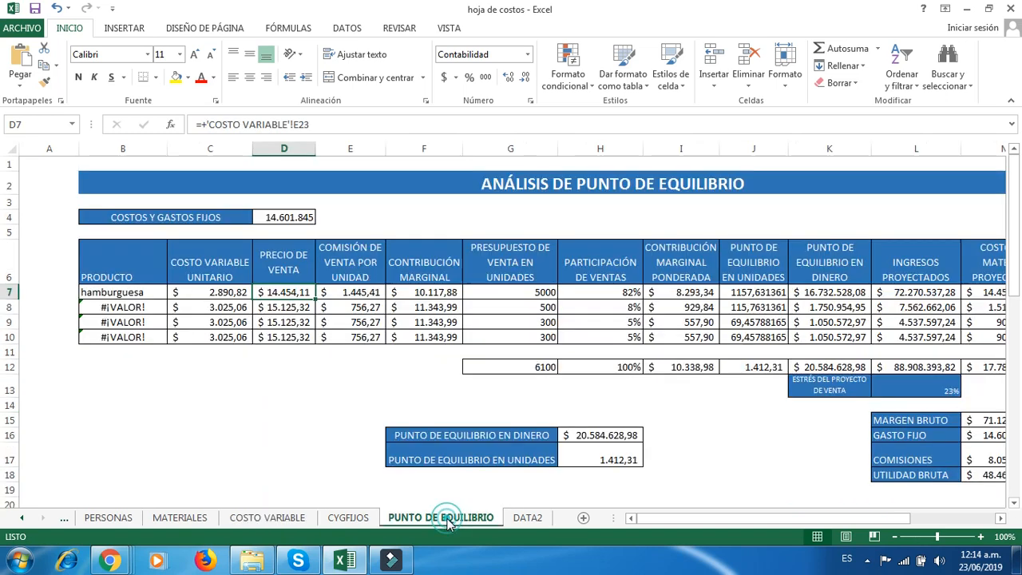
Step: Examine hamburguesa's sales commission, marginal contribution, unit sales budget and sales participation in row 7
{"action": "left_click", "coordinate": [365, 293]}
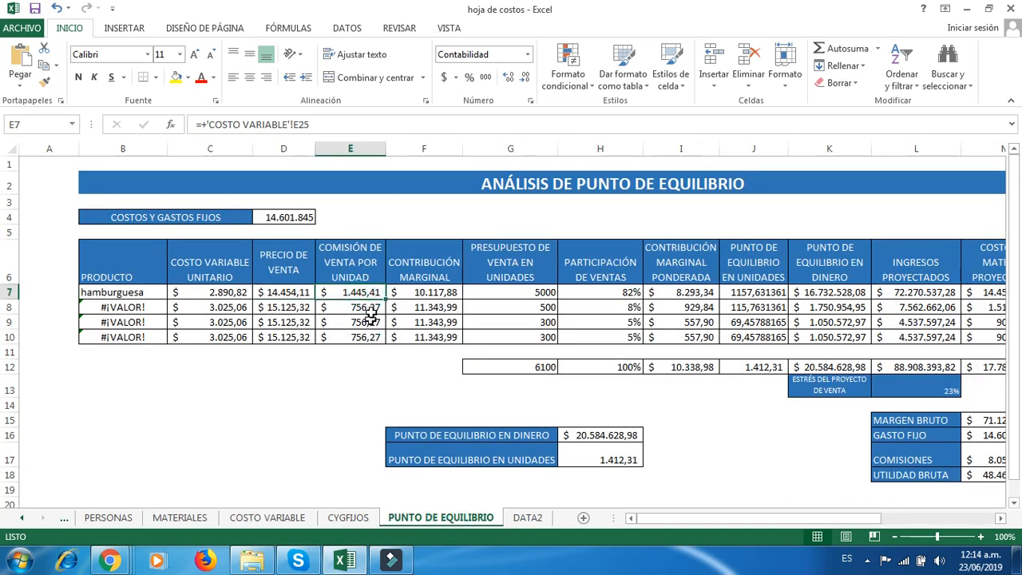
{"action": "left_click", "coordinate": [451, 293]}
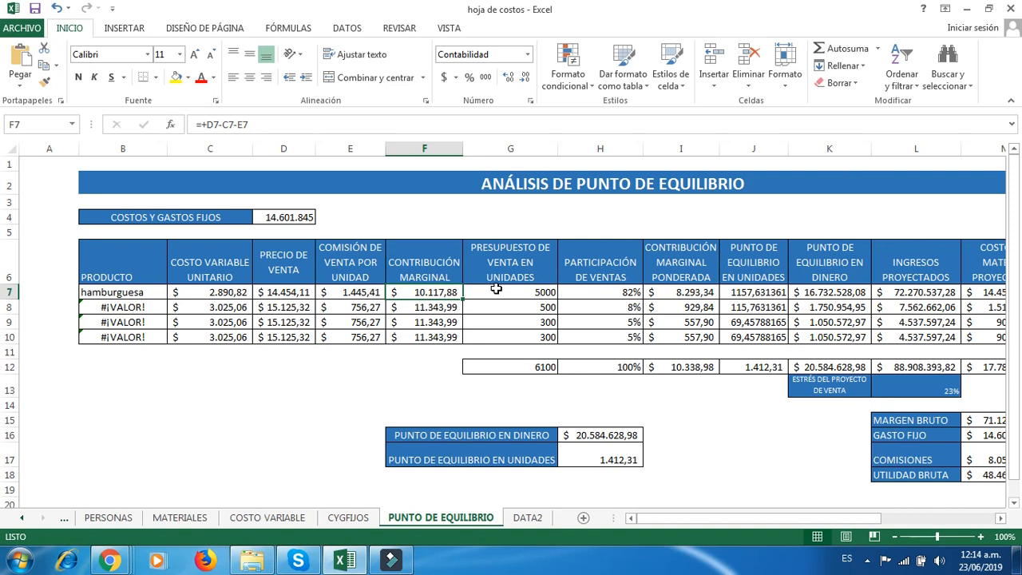
{"action": "left_click", "coordinate": [542, 292]}
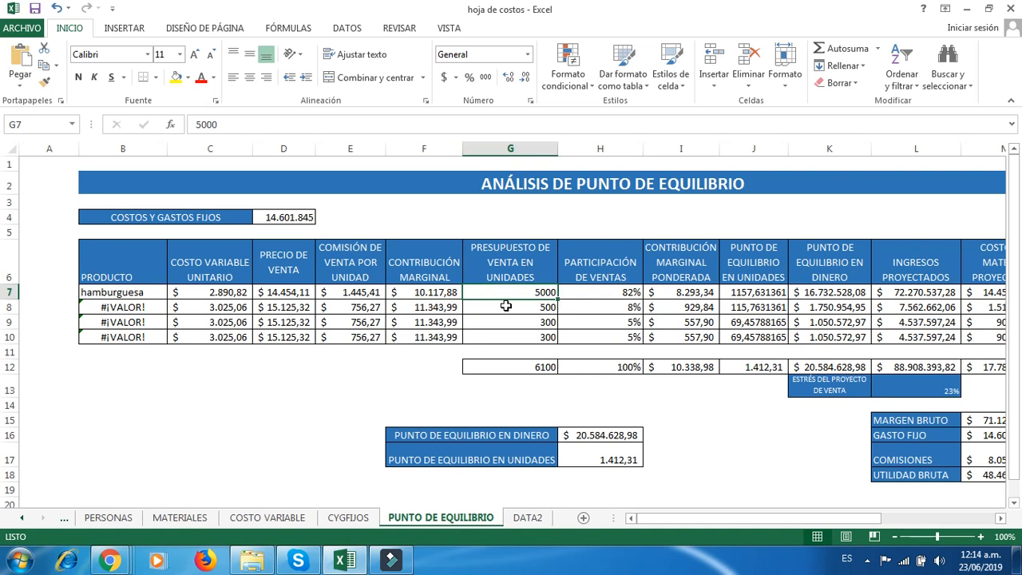
{"action": "left_click", "coordinate": [620, 294]}
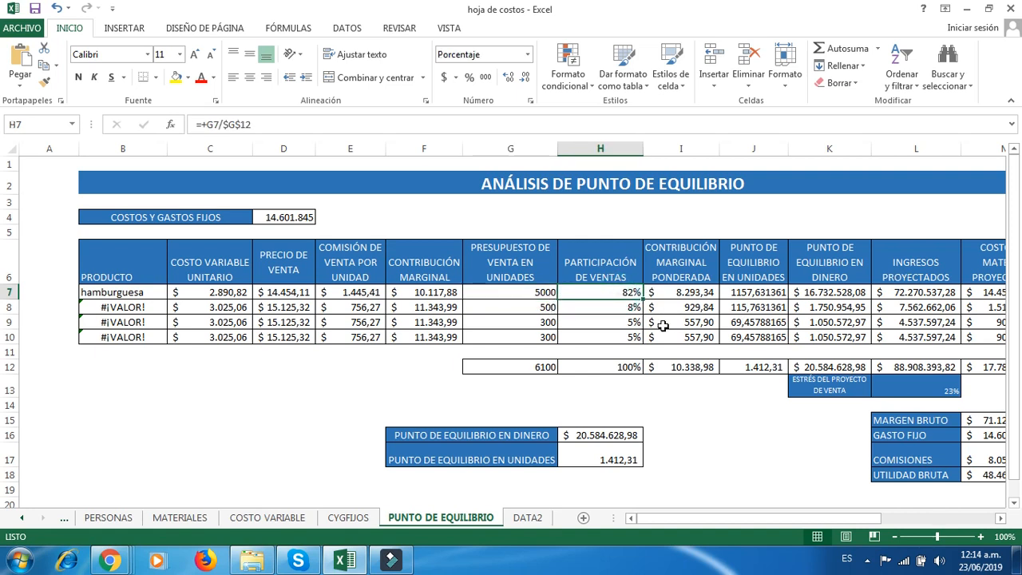
Step: Set the PRESUPUESTO DE VENTA EN UNIDADES to 0 for the three products below hamburguesa, in cells G8 to G10
{"action": "left_click", "coordinate": [545, 309]}
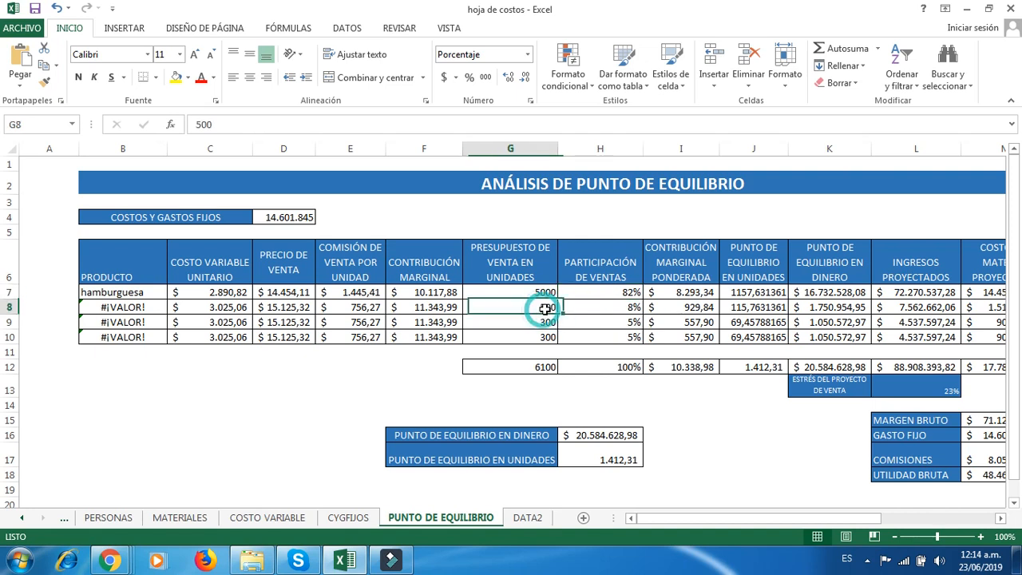
{"action": "type", "text": "0"}
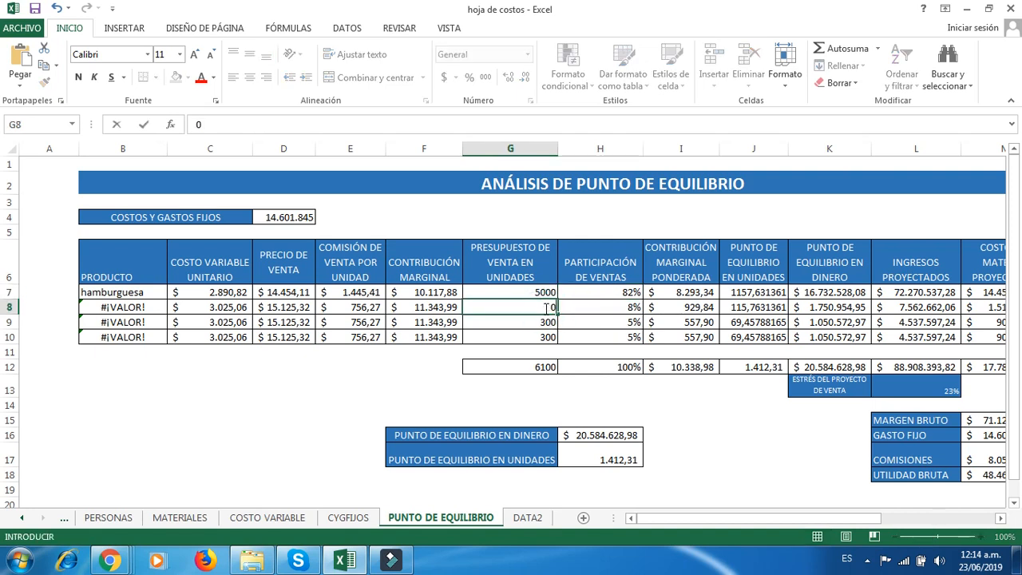
{"action": "key", "text": "Return"}
{"action": "type", "text": "0"}
{"action": "key", "text": "Return"}
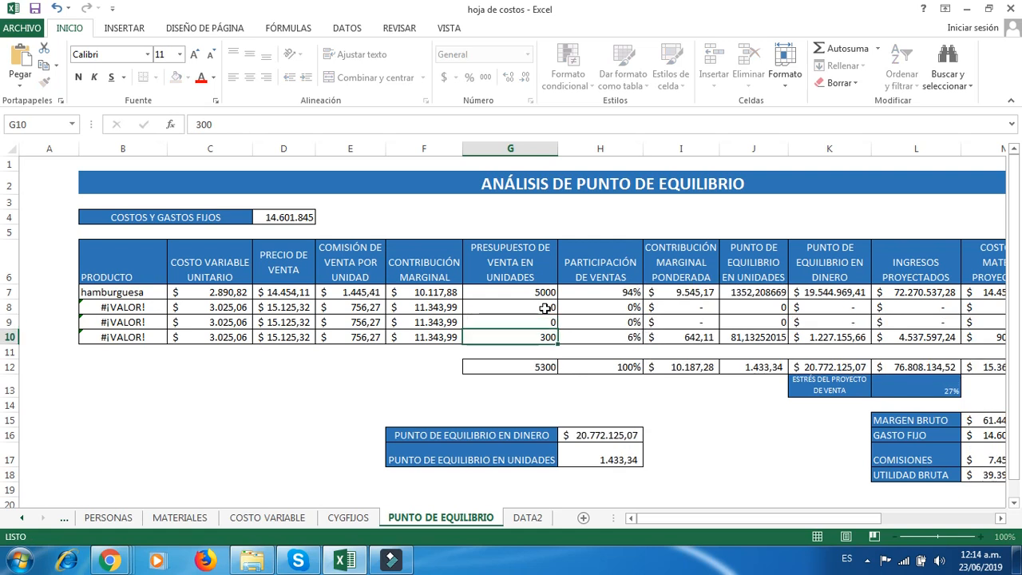
{"action": "type", "text": "0"}
{"action": "key", "text": "Return"}
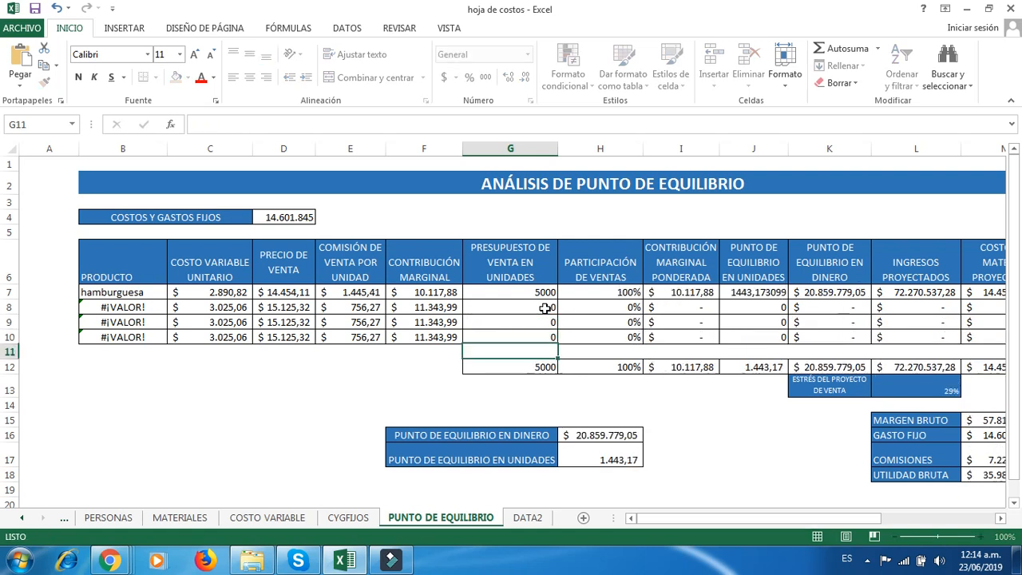
Step: Review the weighted marginal contribution and break-even columns, comparing hamburguesa's break-even units with its unit sales budget
{"action": "left_click", "coordinate": [613, 283]}
{"action": "left_click", "coordinate": [703, 306]}
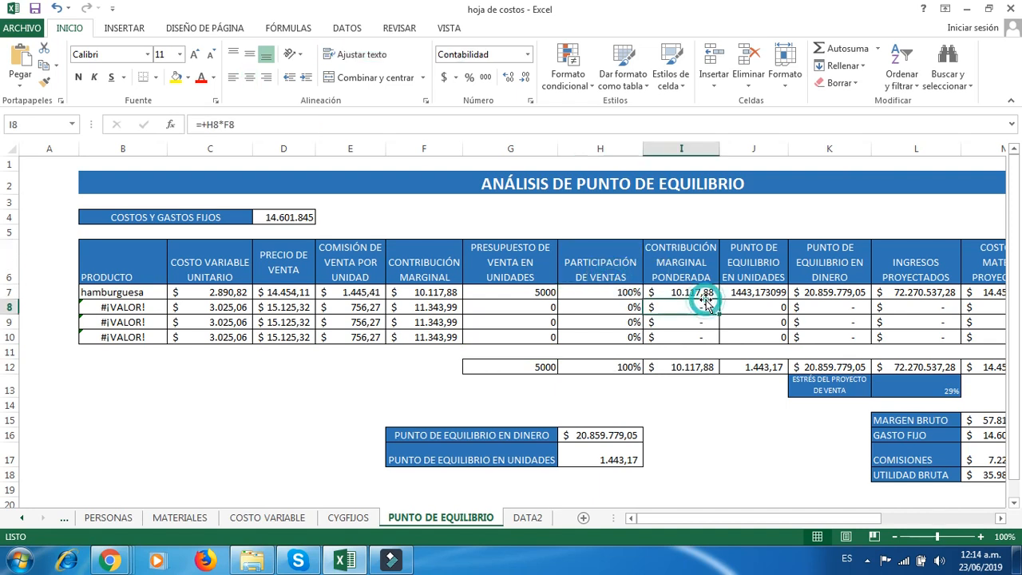
{"action": "key", "text": "Right"}
{"action": "key", "text": "Right"}
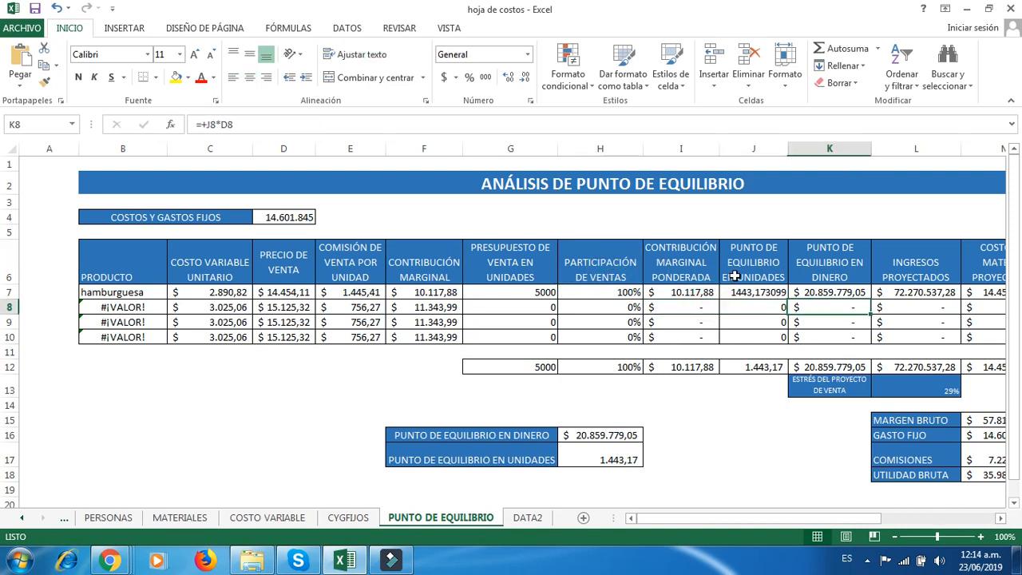
{"action": "key", "text": "Up"}
{"action": "key", "text": "Left"}
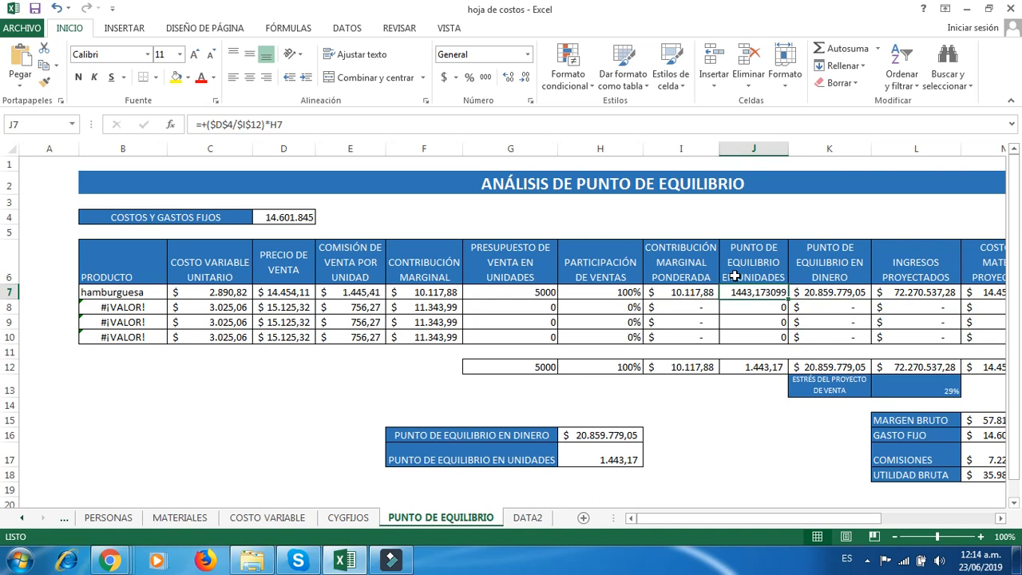
{"action": "left_click", "coordinate": [543, 292]}
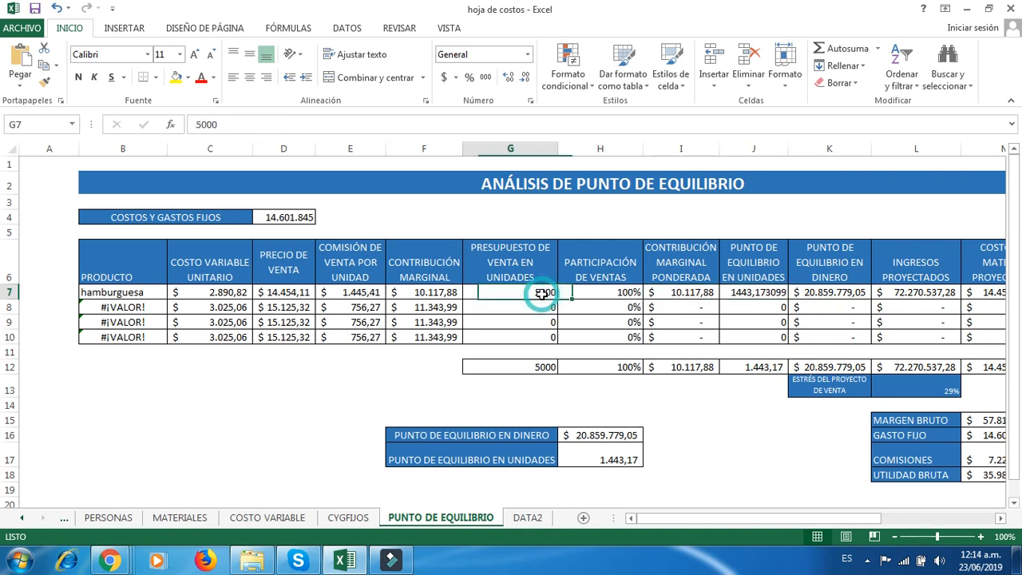
{"action": "left_click", "coordinate": [758, 292]}
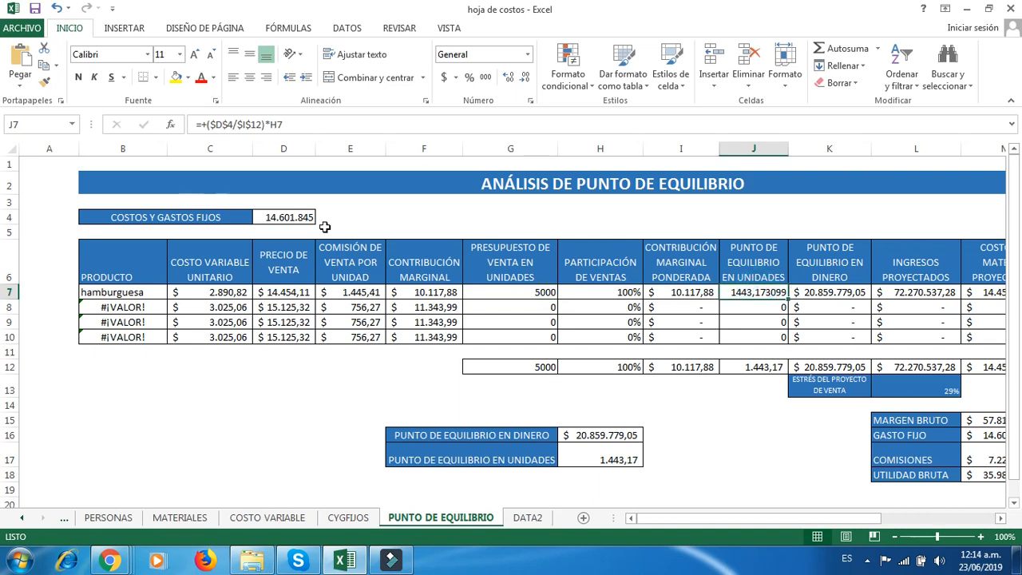
Step: Trace the COSTOS Y GASTOS FIJOS value in D4 to the grand total and owner expense total on CYGFIJOS, returning to PUNTO DE EQUILIBRIO
{"action": "left_click", "coordinate": [288, 218]}
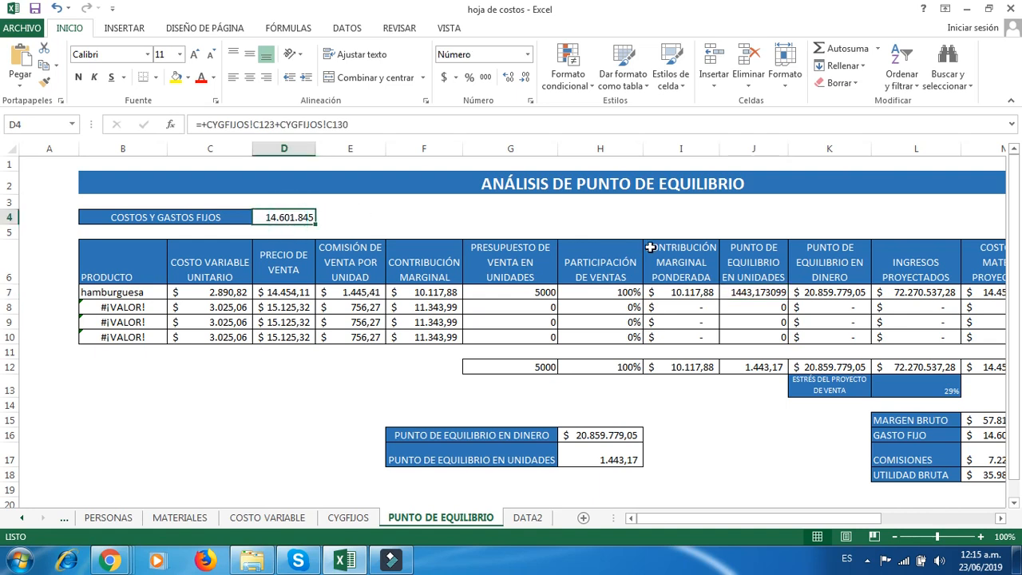
{"action": "left_click", "coordinate": [349, 518]}
{"action": "left_click", "coordinate": [447, 390]}
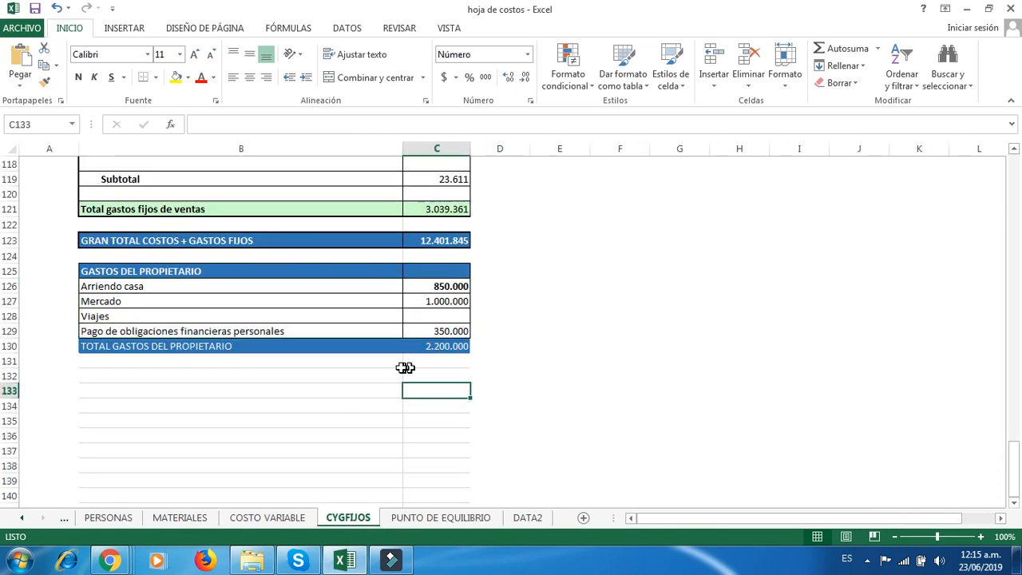
{"action": "left_click", "coordinate": [451, 346]}
{"action": "scroll", "coordinate": [477, 331], "scroll_direction": "up", "scroll_amount": 2}
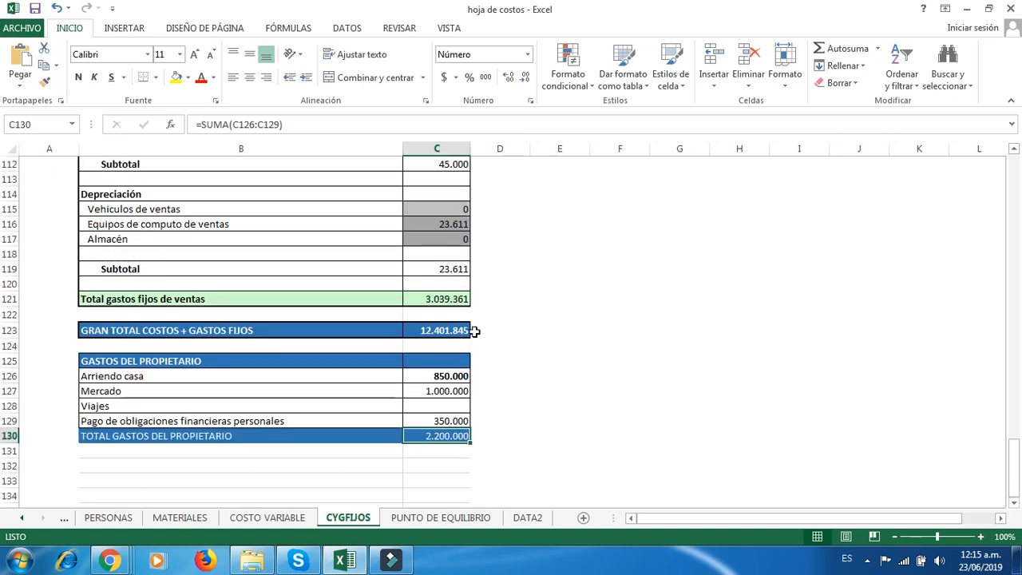
{"action": "left_click", "coordinate": [427, 518]}
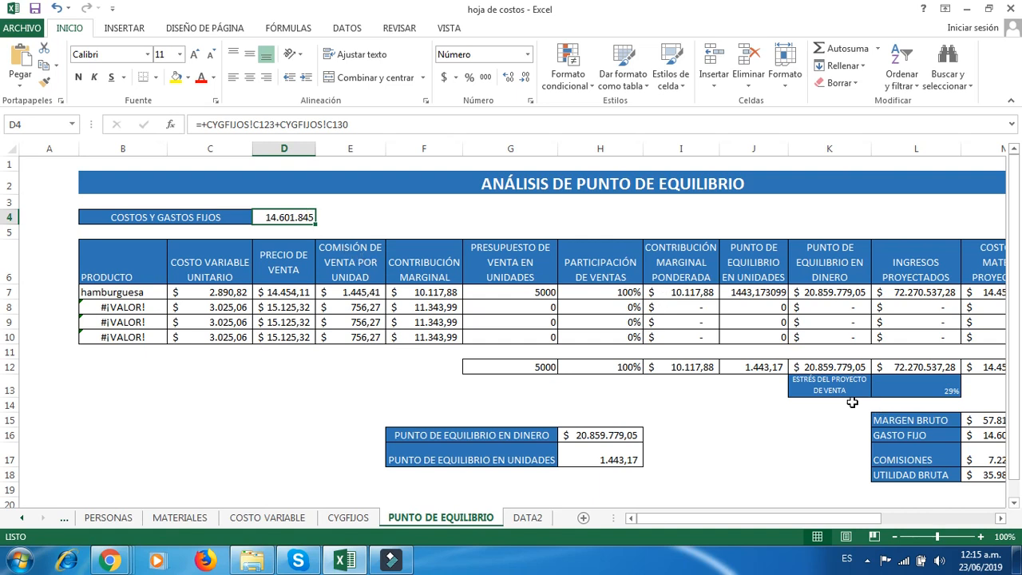
Step: Compare hamburguesa's break-even point in units with its sales budget, and its break-even point in money with its projected income
{"action": "left_click", "coordinate": [743, 292]}
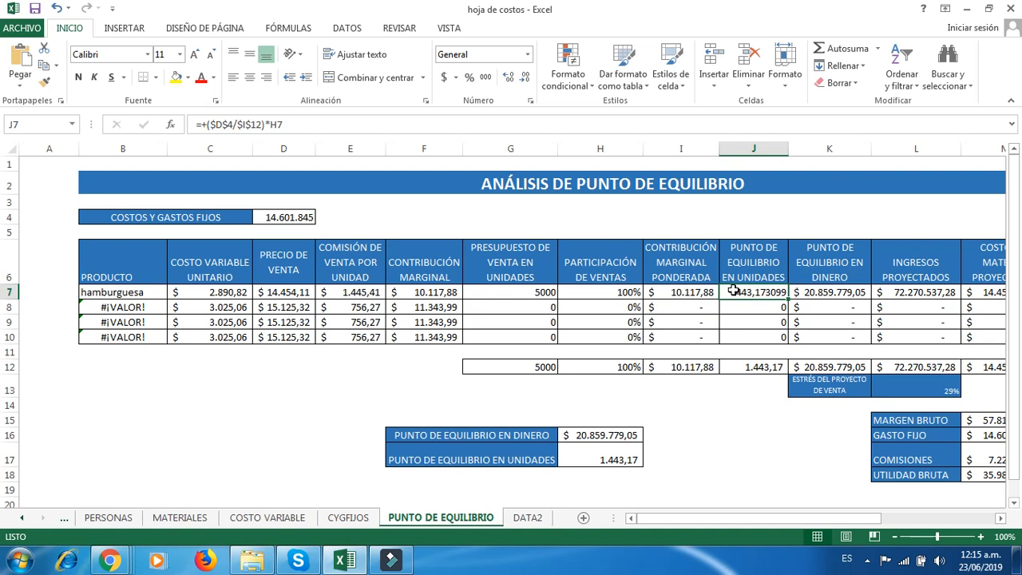
{"action": "left_click", "coordinate": [501, 295]}
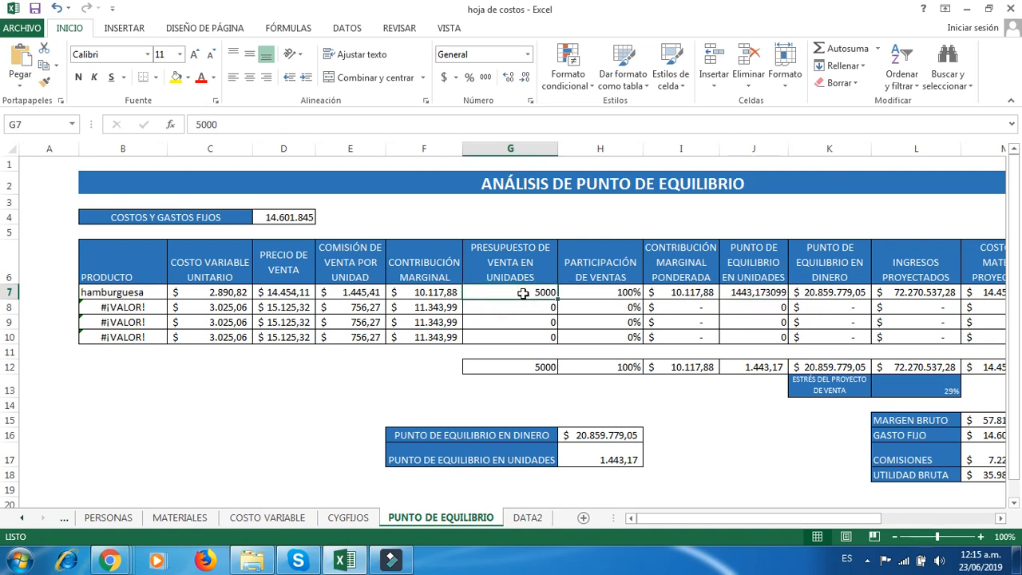
{"action": "left_click", "coordinate": [754, 292]}
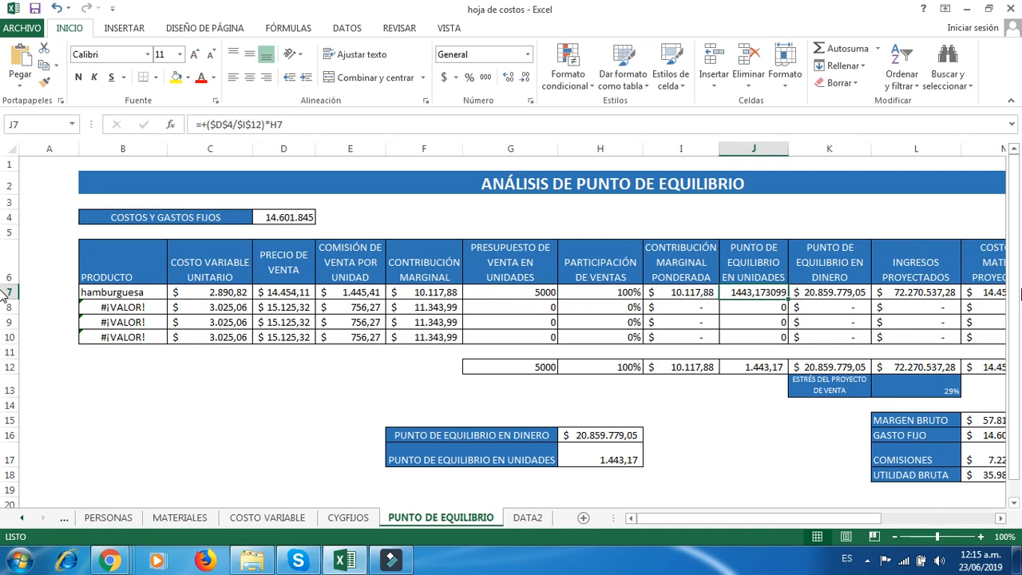
{"action": "key", "text": "Right"}
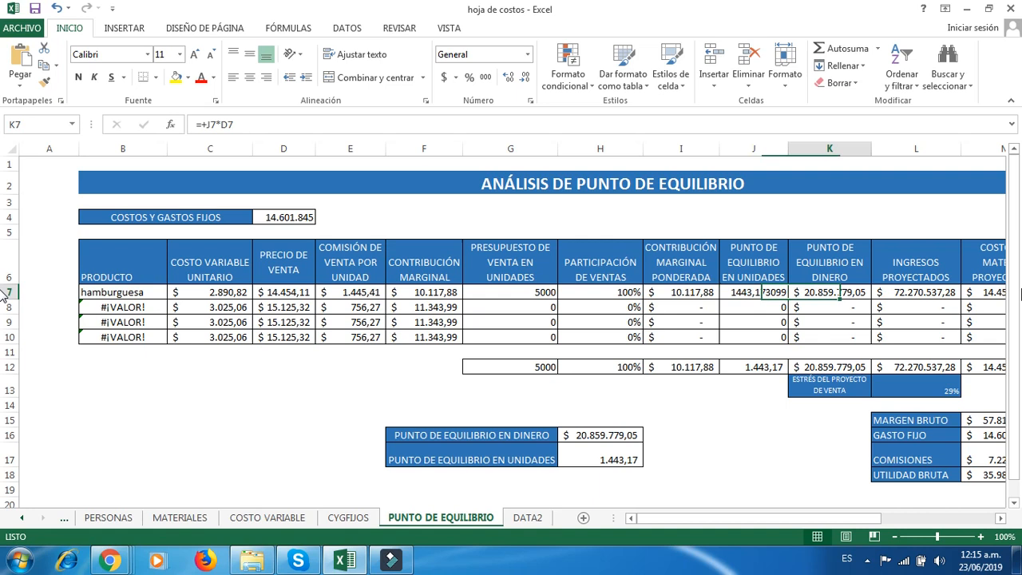
{"action": "key", "text": "Right"}
{"action": "key", "text": "Left"}
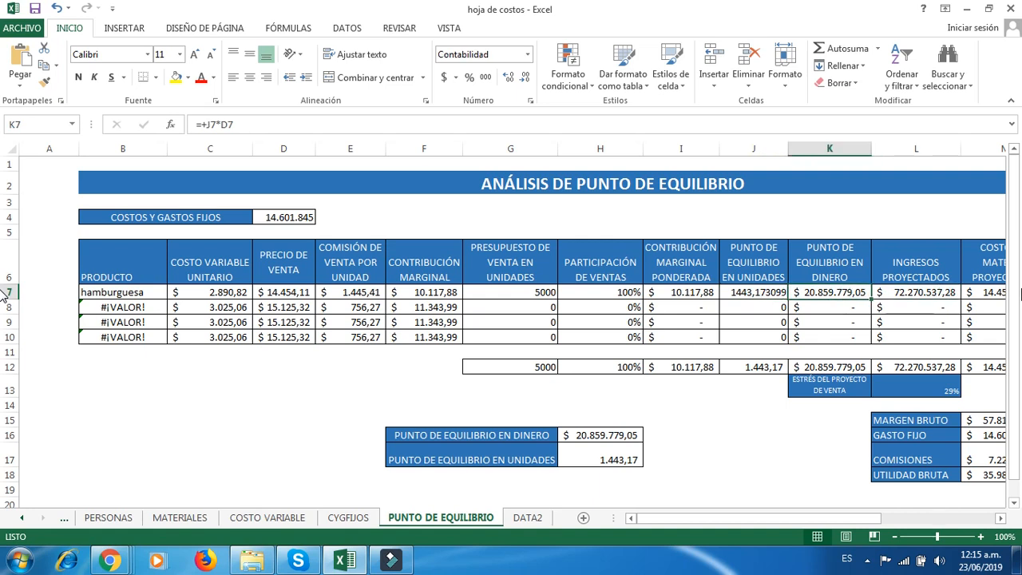
{"action": "key", "text": "Right"}
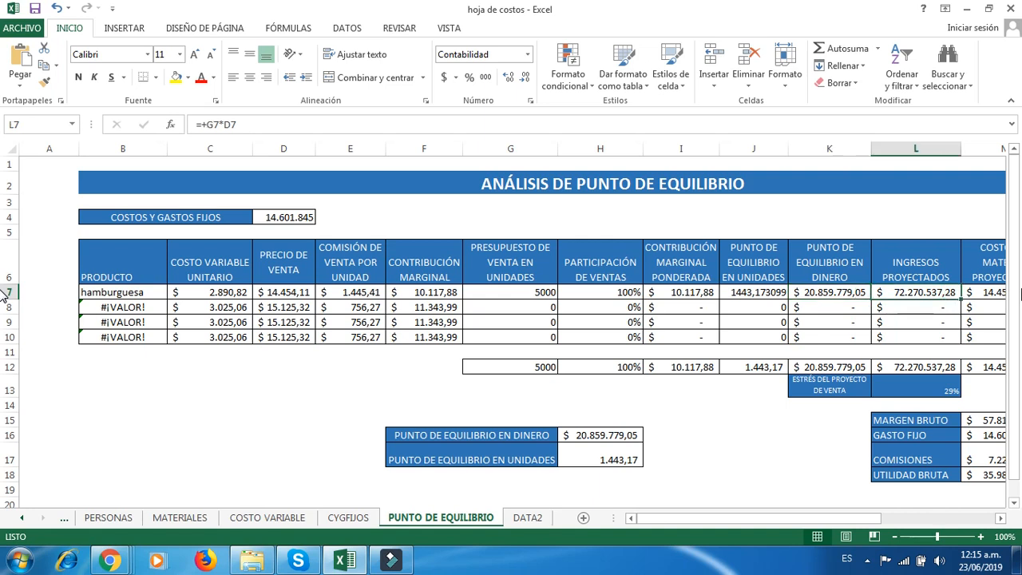
Step: Inspect the INGRESOS PROYECTADOS formula in L7 and its referenced cells, plus hamburguesa's COSTOS DE MATERIAL PROYECTADOS in M7
{"action": "double_click", "coordinate": [925, 294]}
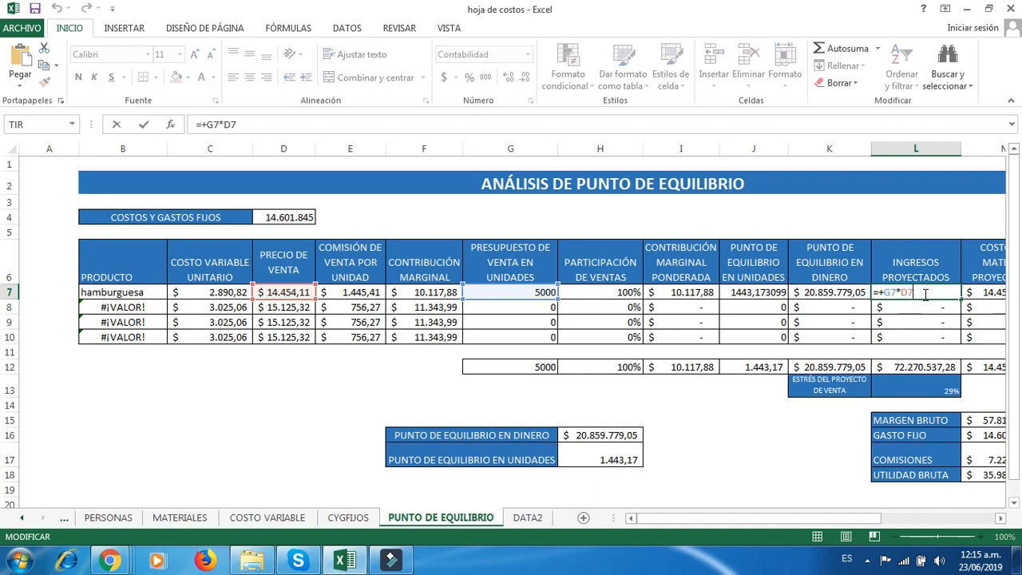
{"action": "key", "text": "Return"}
{"action": "left_click", "coordinate": [921, 307]}
{"action": "left_click", "coordinate": [921, 292]}
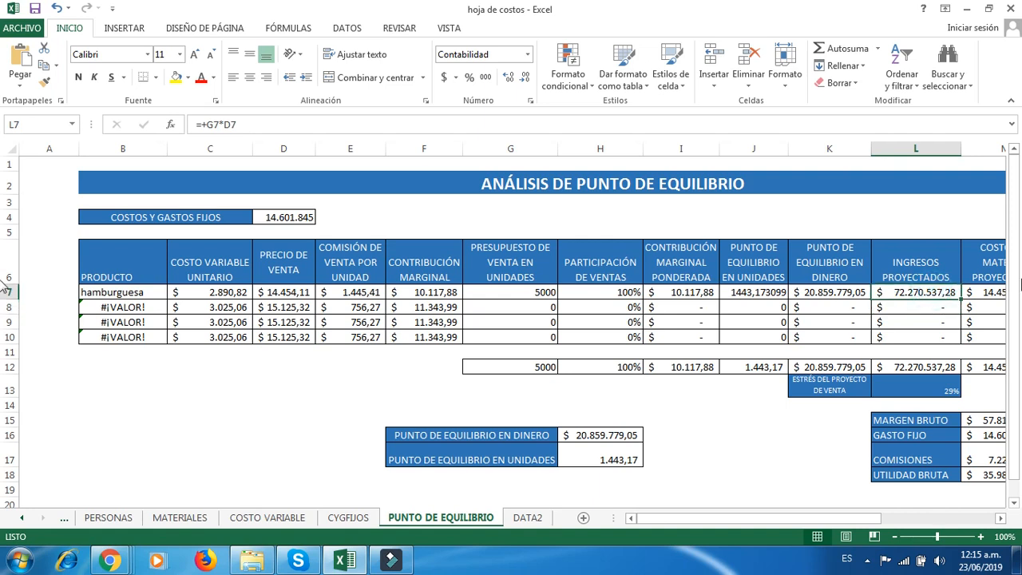
{"action": "key", "text": "Right"}
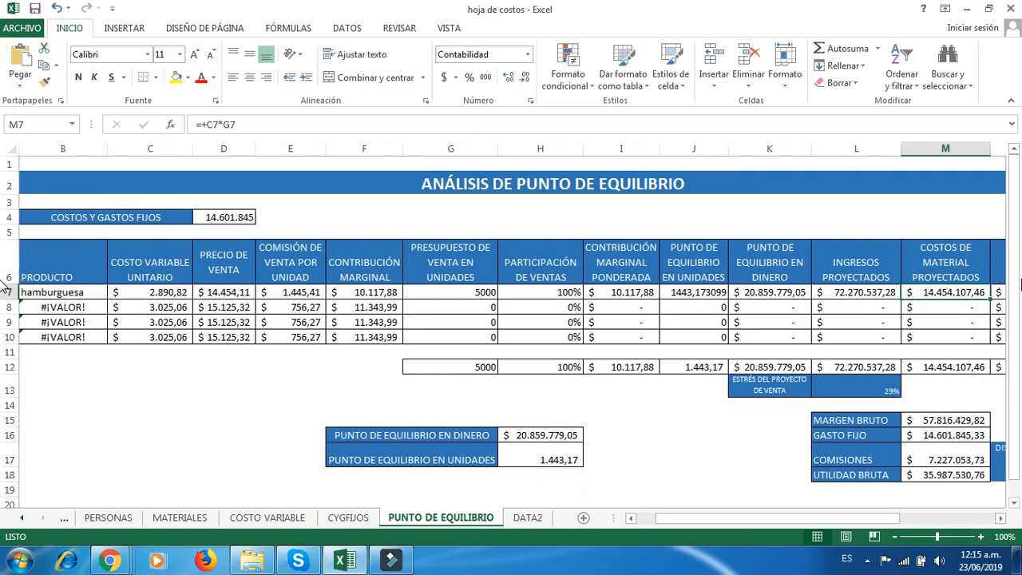
Step: Inspect the COSTOS DE MATERIAL PROYECTADOS formula in M7 with its referenced cells, and hamburguesa's COMISIONES PROYECTADAS in N7
{"action": "key", "text": "Right"}
{"action": "key", "text": "Left"}
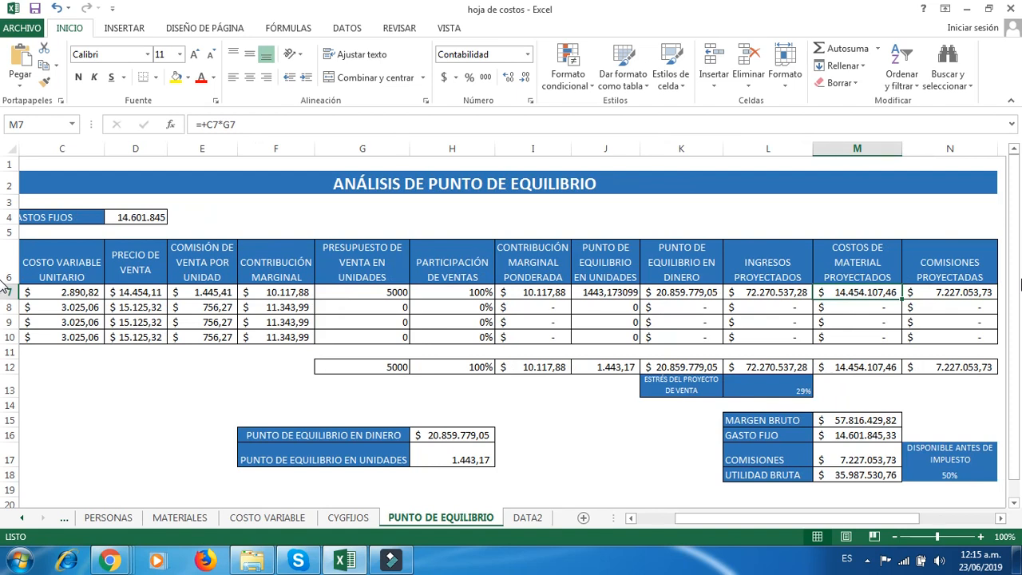
{"action": "left_click", "coordinate": [863, 292]}
{"action": "double_click", "coordinate": [863, 293]}
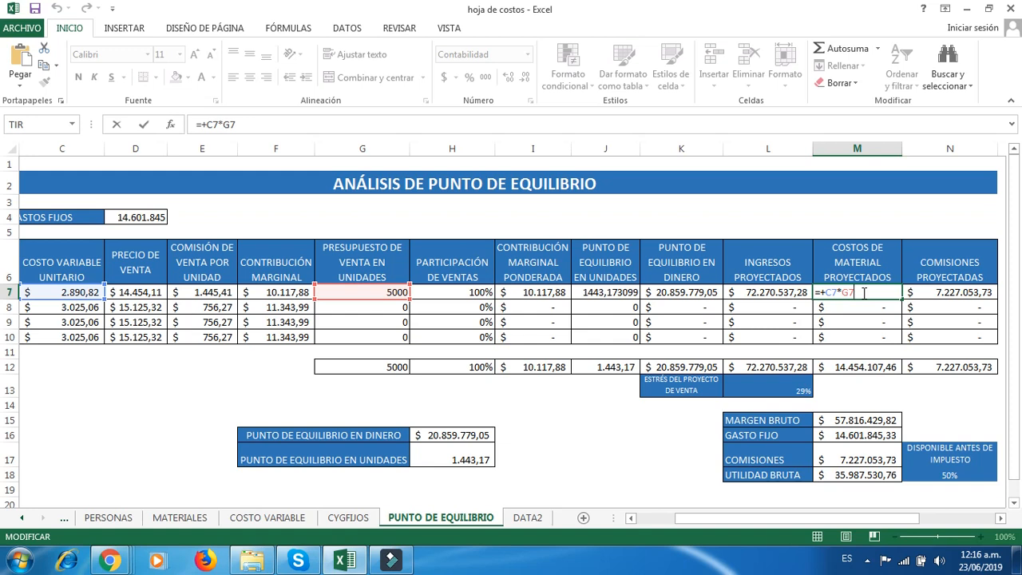
{"action": "key", "text": "Return"}
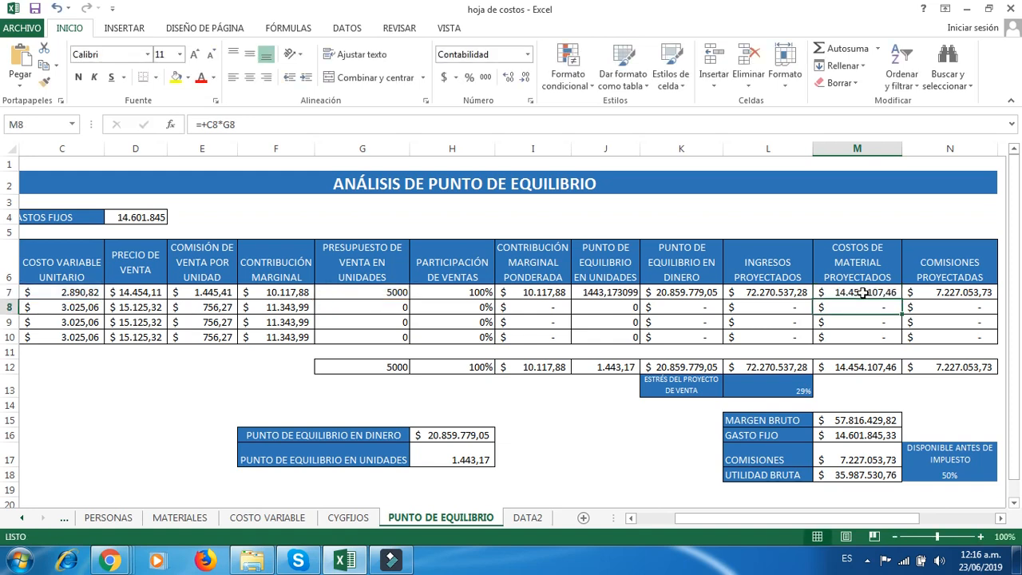
{"action": "left_click", "coordinate": [863, 293]}
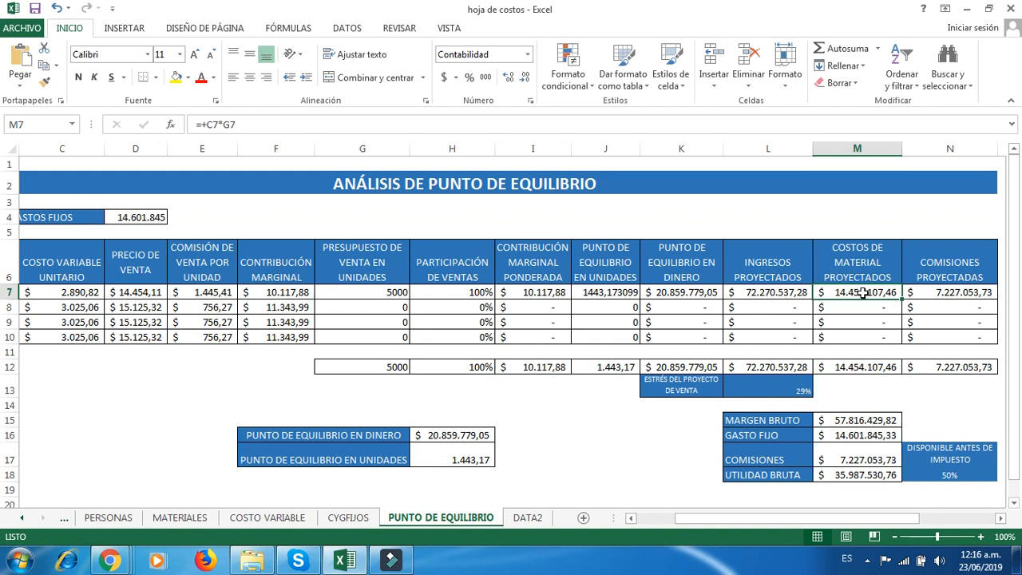
{"action": "key", "text": "Right"}
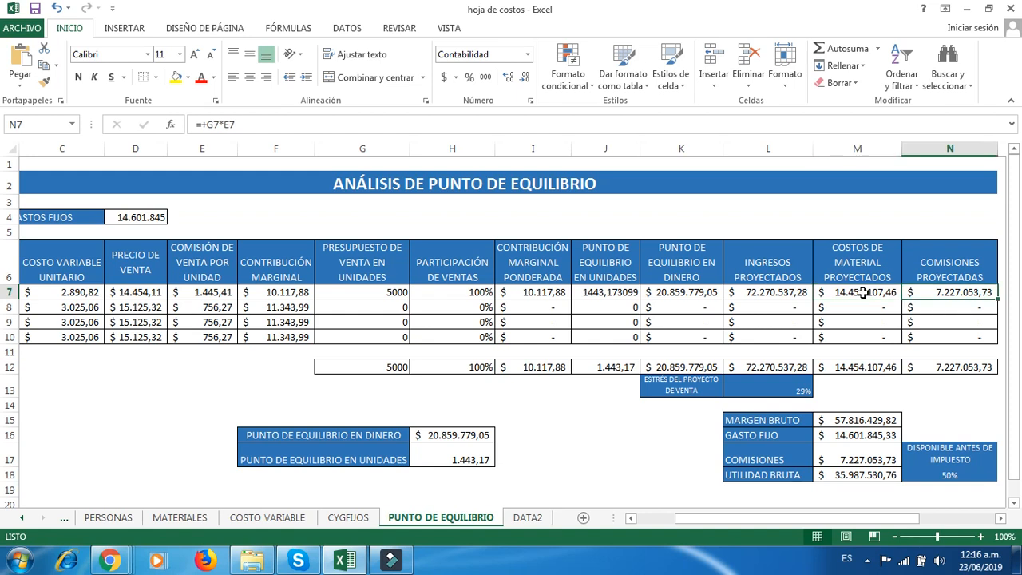
Step: Examine the ESTRÉS DEL PROYECTO DE VENTA label in K13 and the percentage formula beside it in L13
{"action": "key", "text": "Down"}
{"action": "key", "text": "Left"}
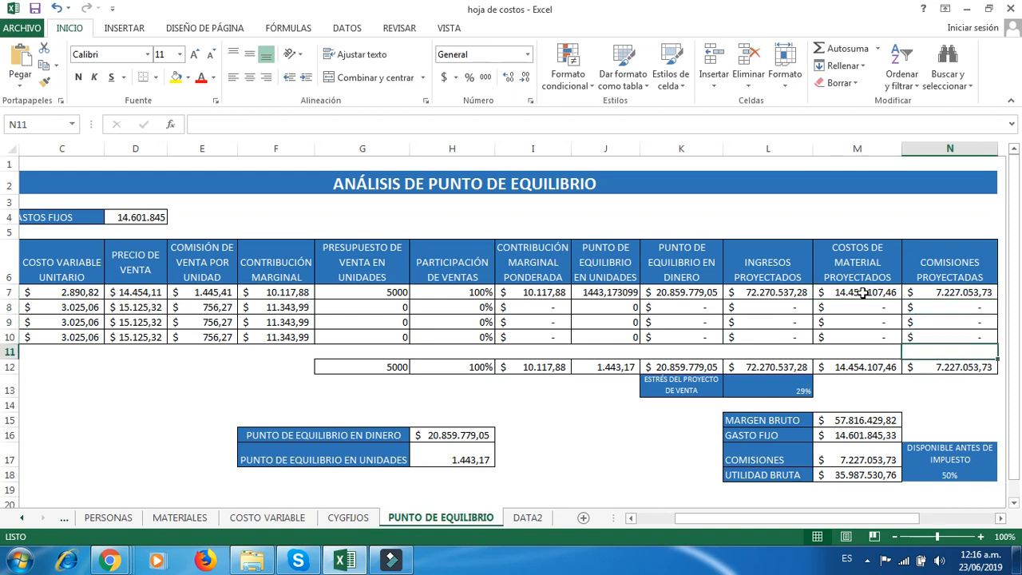
{"action": "key", "text": "Left"}
{"action": "key", "text": "Down"}
{"action": "key", "text": "Left"}
{"action": "key", "text": "Down"}
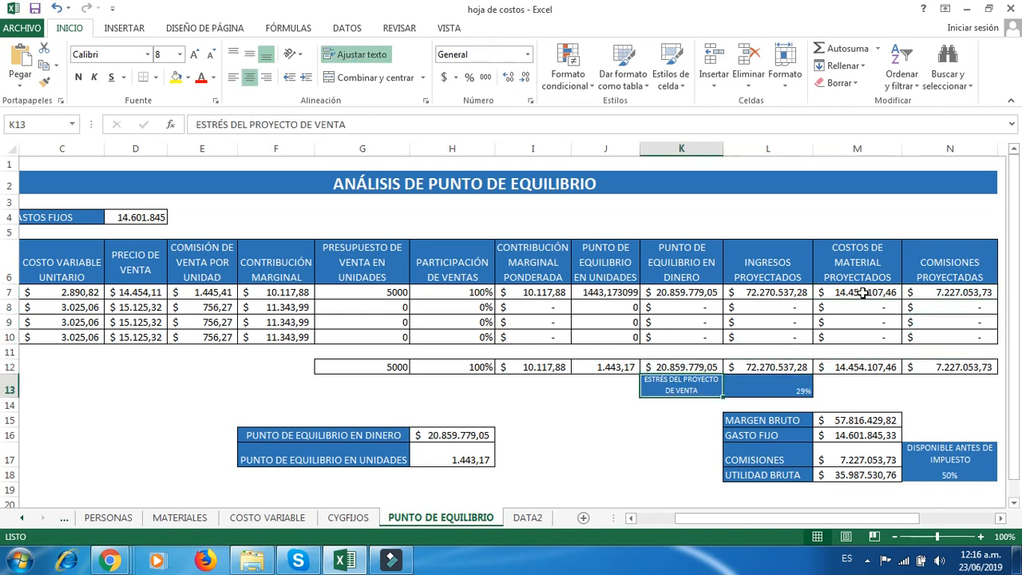
{"action": "key", "text": "Right"}
{"action": "key", "text": "Left"}
{"action": "key", "text": "Right"}
{"action": "key", "text": "Left"}
{"action": "key", "text": "Right"}
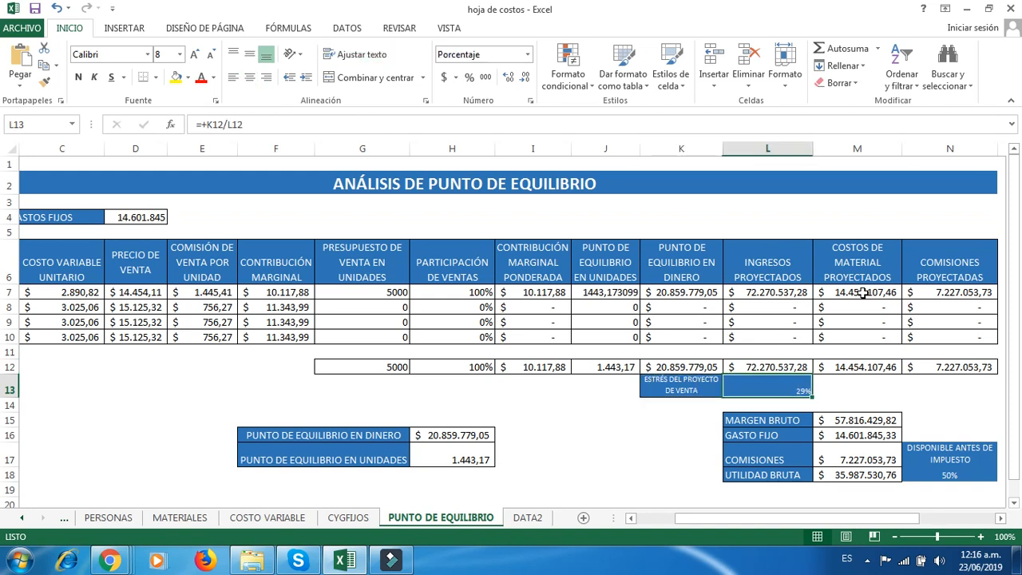
{"action": "key", "text": "Left"}
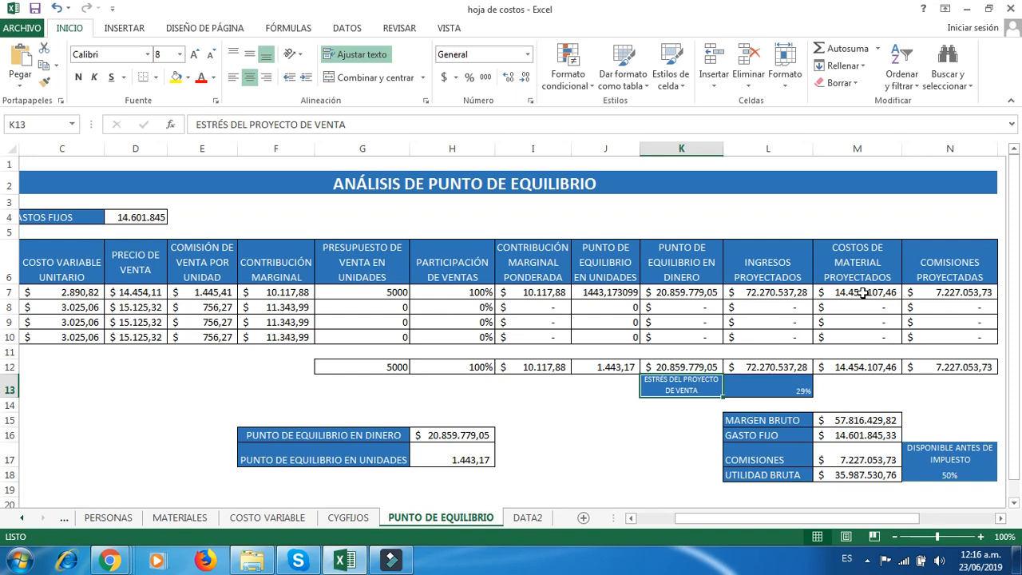
{"action": "key", "text": "Right"}
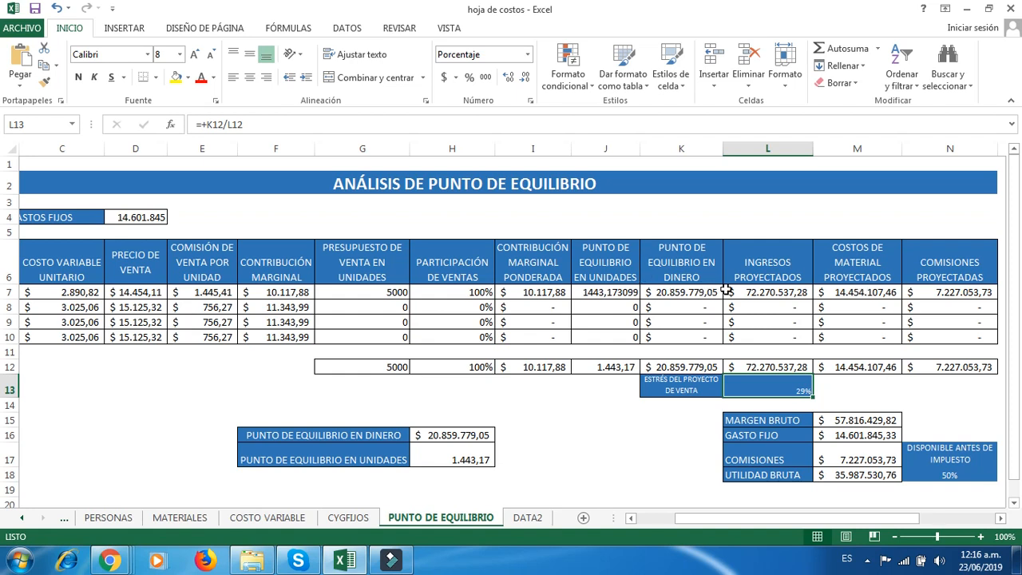
Step: Relate hamburguesa's PUNTO DE EQUILIBRIO EN DINERO in K7 to the sales project stress percentage in L13
{"action": "left_click", "coordinate": [691, 292]}
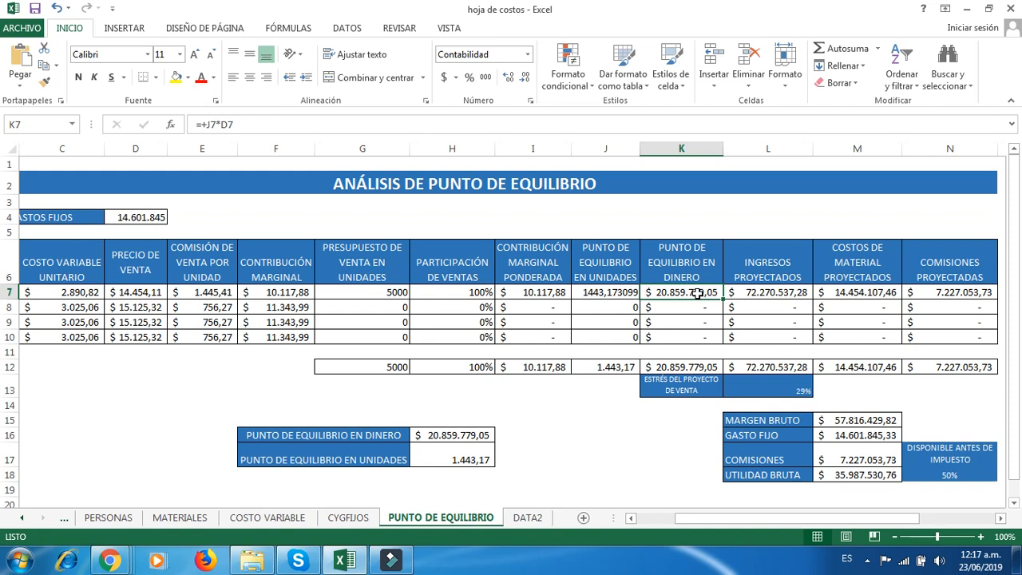
{"action": "left_click", "coordinate": [791, 392]}
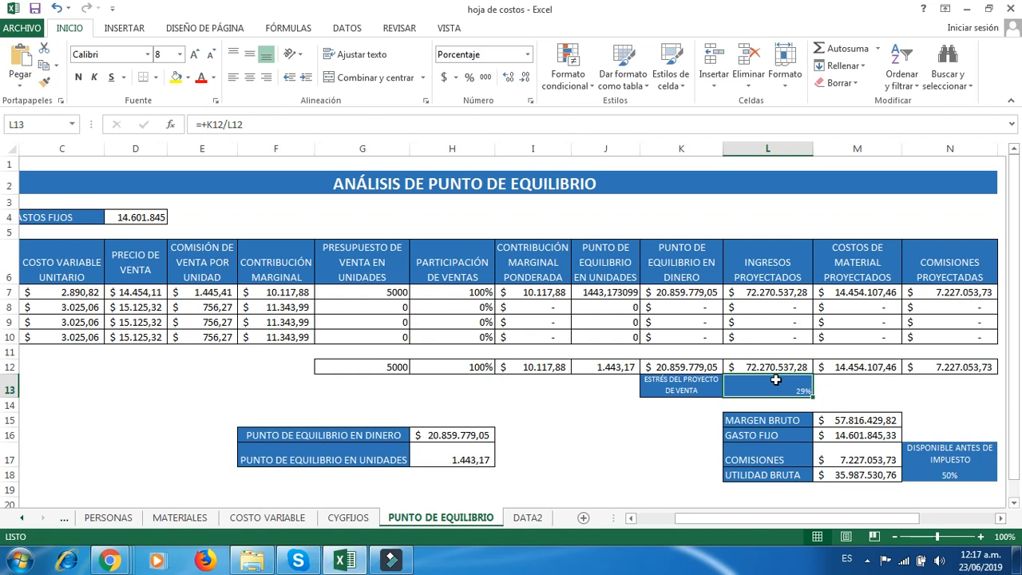
{"action": "left_click", "coordinate": [681, 385]}
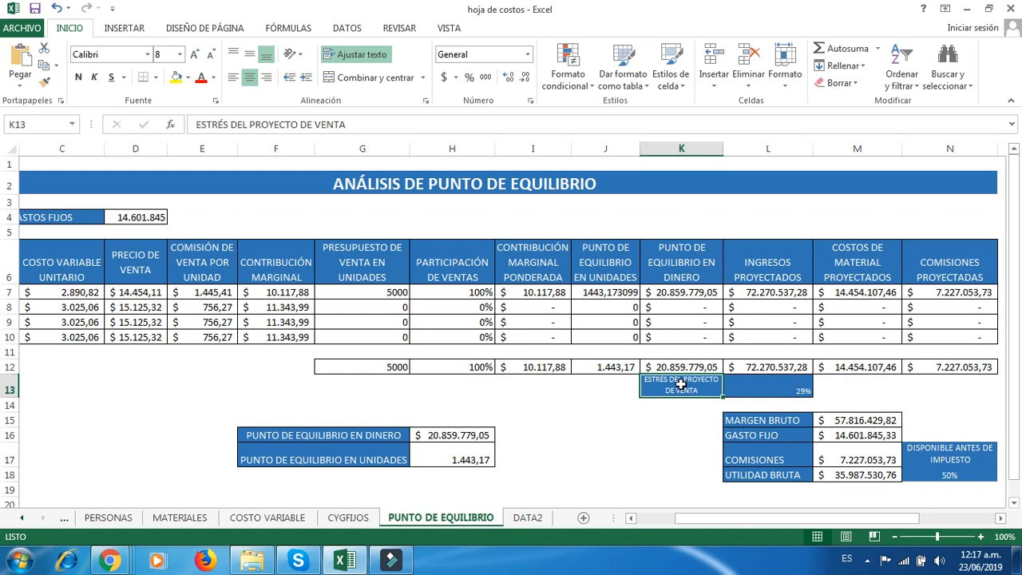
{"action": "left_click", "coordinate": [769, 384]}
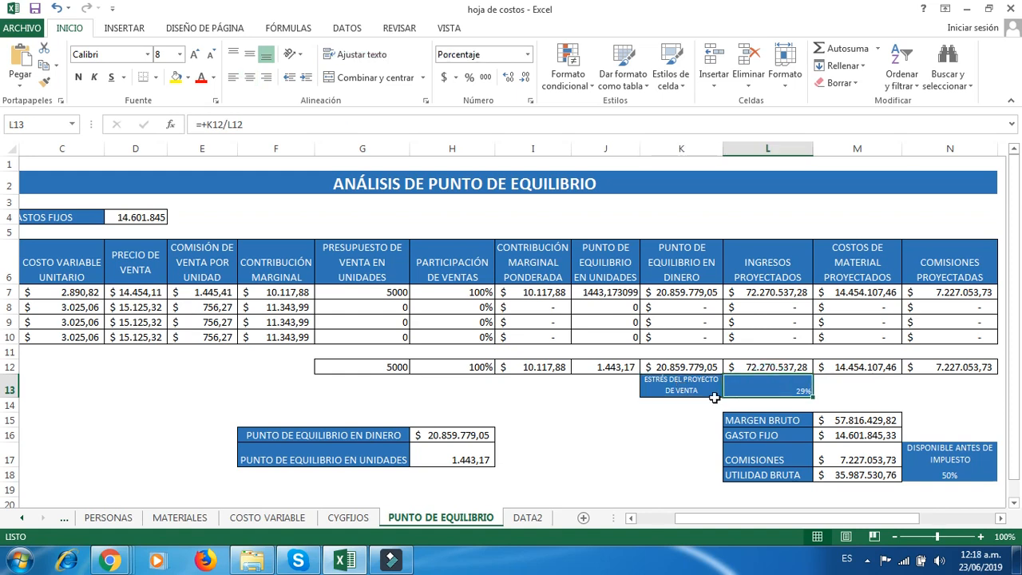
{"action": "left_click", "coordinate": [691, 385]}
{"action": "left_click", "coordinate": [785, 381]}
Step: Examine the DISPONIBLE ANTES DE IMPUESTO label in N17 and the percentage formula in N18
{"action": "left_click", "coordinate": [953, 456]}
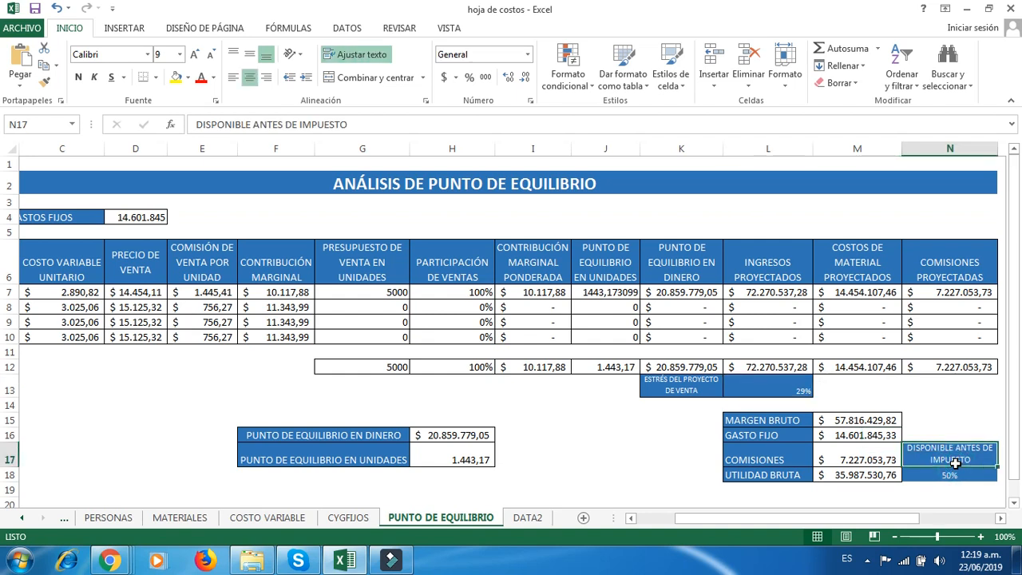
{"action": "left_click", "coordinate": [947, 474]}
{"action": "left_click", "coordinate": [954, 456]}
{"action": "left_click", "coordinate": [946, 471]}
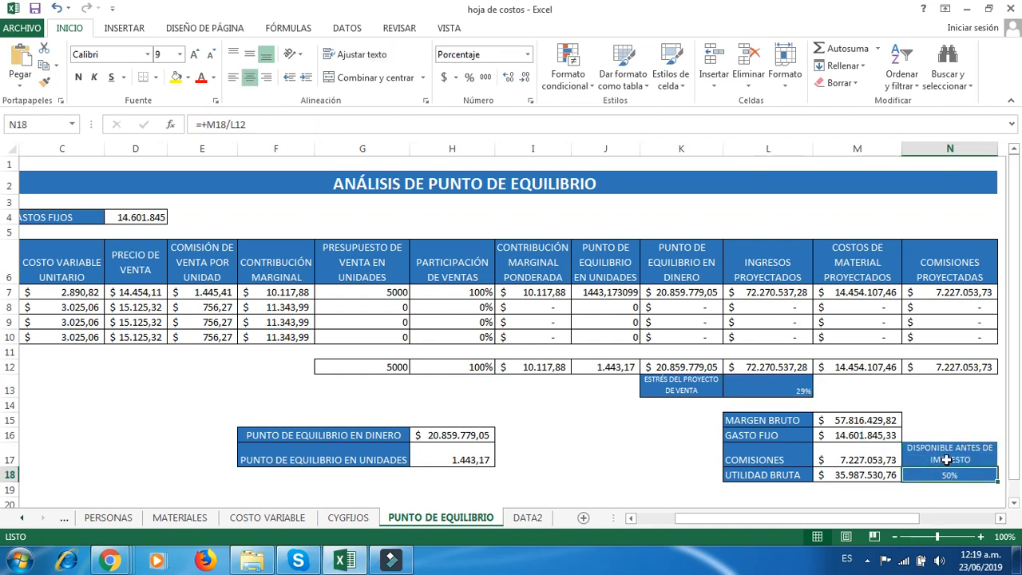
{"action": "left_click", "coordinate": [937, 465]}
{"action": "left_click", "coordinate": [937, 475]}
{"action": "left_click", "coordinate": [964, 455]}
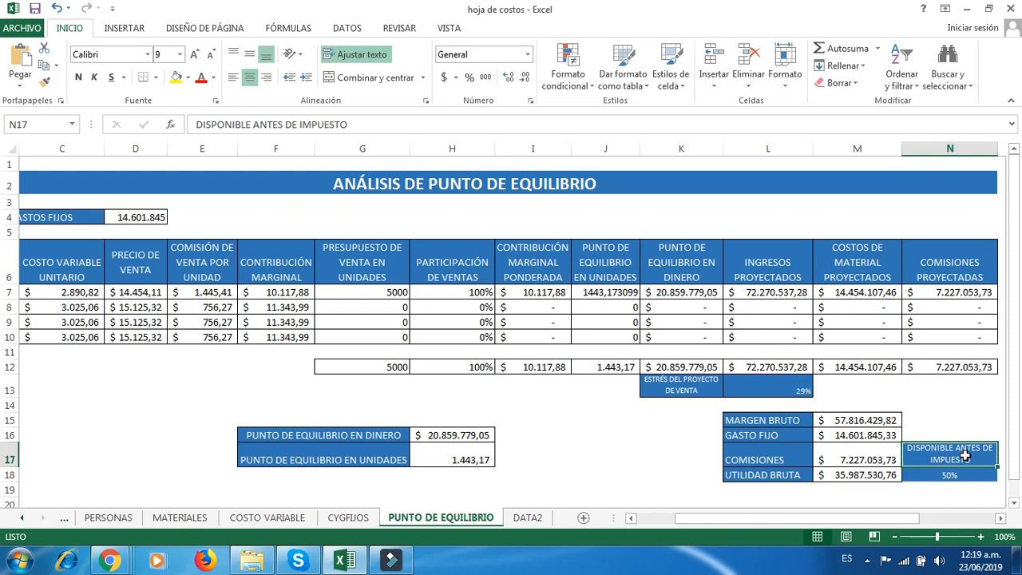
{"action": "left_click", "coordinate": [952, 476]}
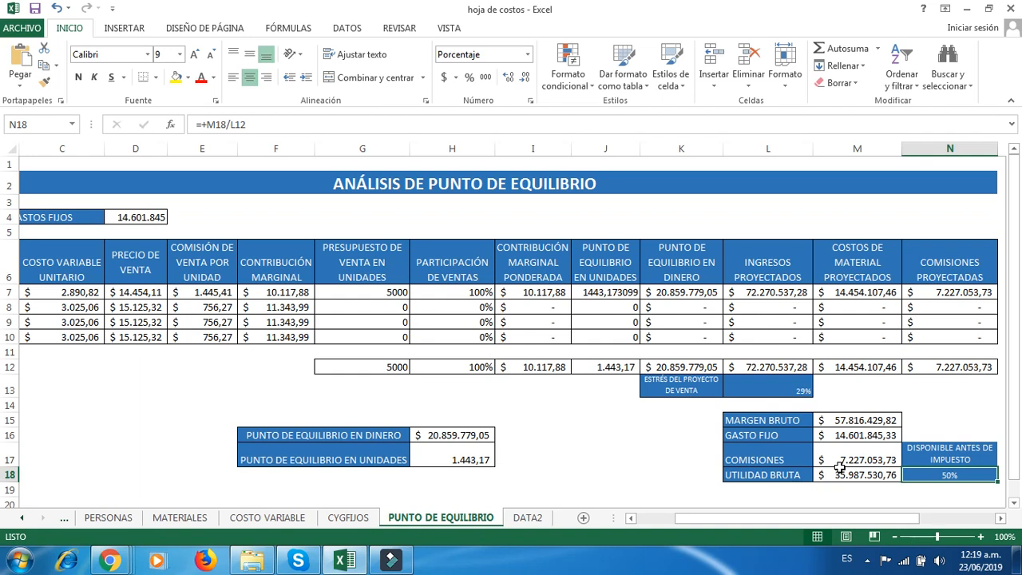
{"action": "double_click", "coordinate": [927, 475]}
{"action": "key", "text": "Return"}
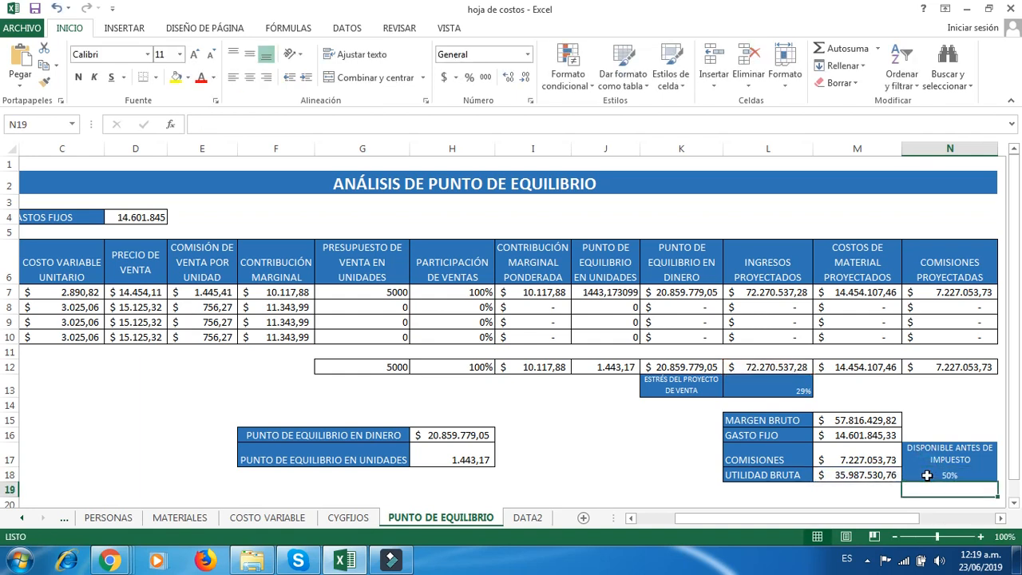
Step: Inspect the MARGEN BRUTO formula in M15 and the projected material cost total it references in M12
{"action": "double_click", "coordinate": [851, 424]}
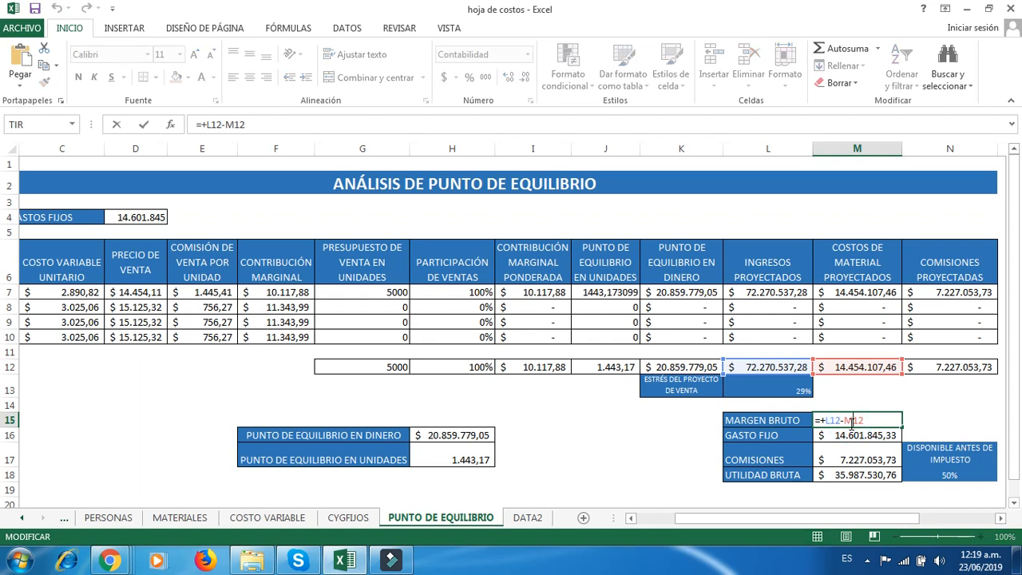
{"action": "key", "text": "Return"}
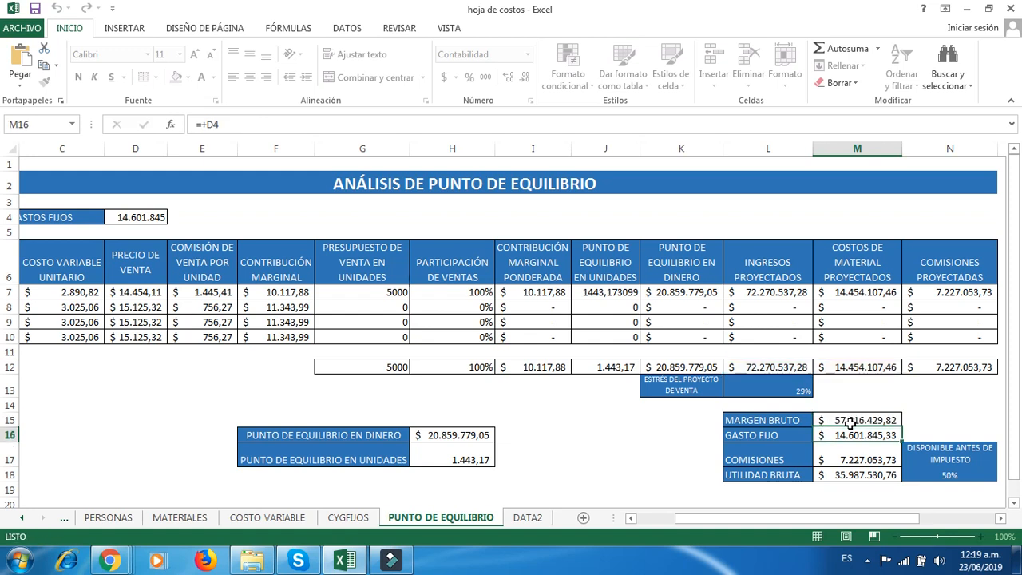
{"action": "left_click", "coordinate": [851, 367]}
{"action": "left_click", "coordinate": [841, 419]}
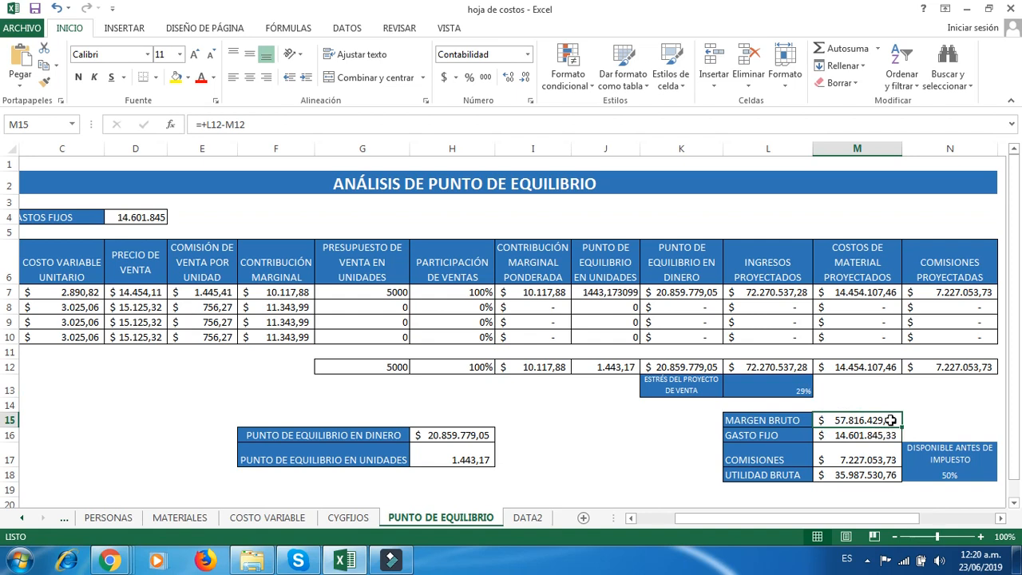
Step: Trace GASTO FIJO in M16 to the fixed costs in D4, and compare COMISIONES in M17 with hamburguesa's projected commissions in N7
{"action": "left_click", "coordinate": [862, 434]}
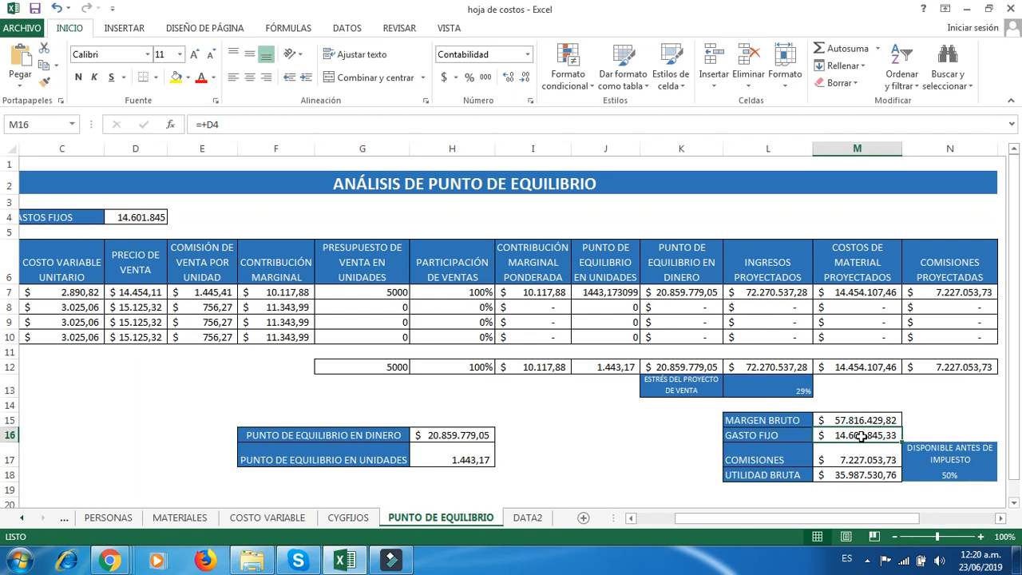
{"action": "left_click", "coordinate": [143, 217]}
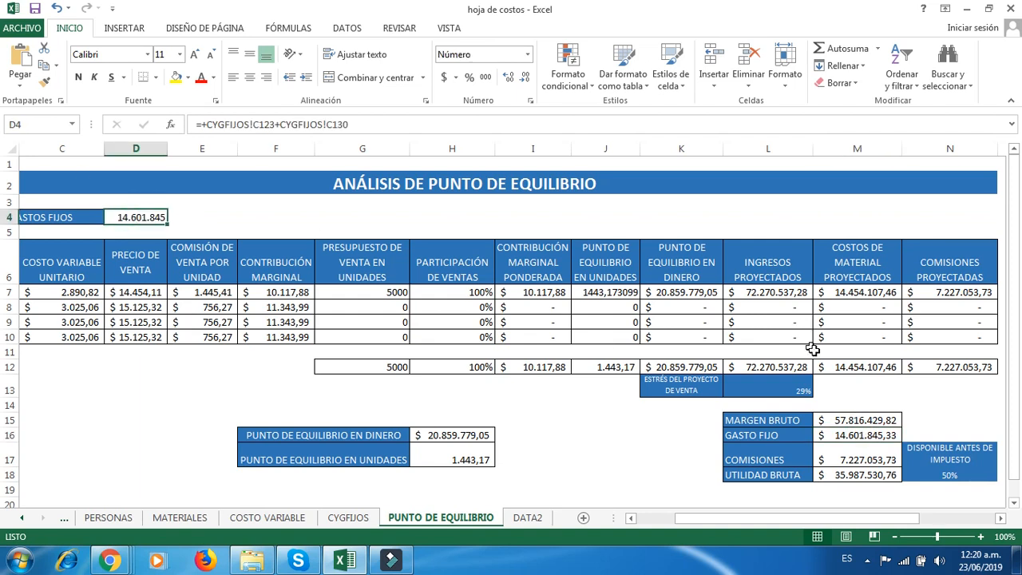
{"action": "left_click", "coordinate": [880, 437]}
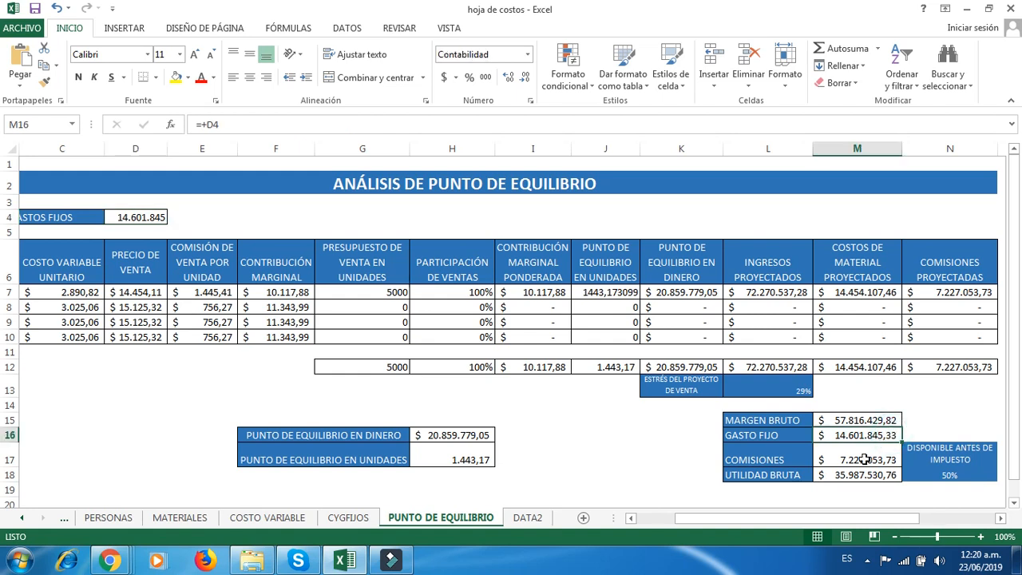
{"action": "left_click", "coordinate": [864, 460]}
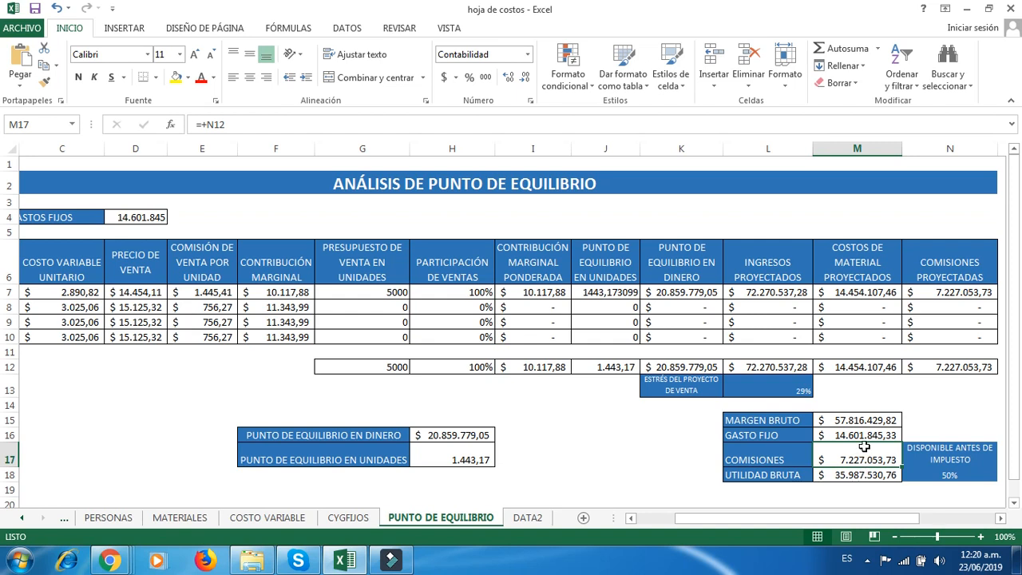
{"action": "left_click", "coordinate": [955, 295]}
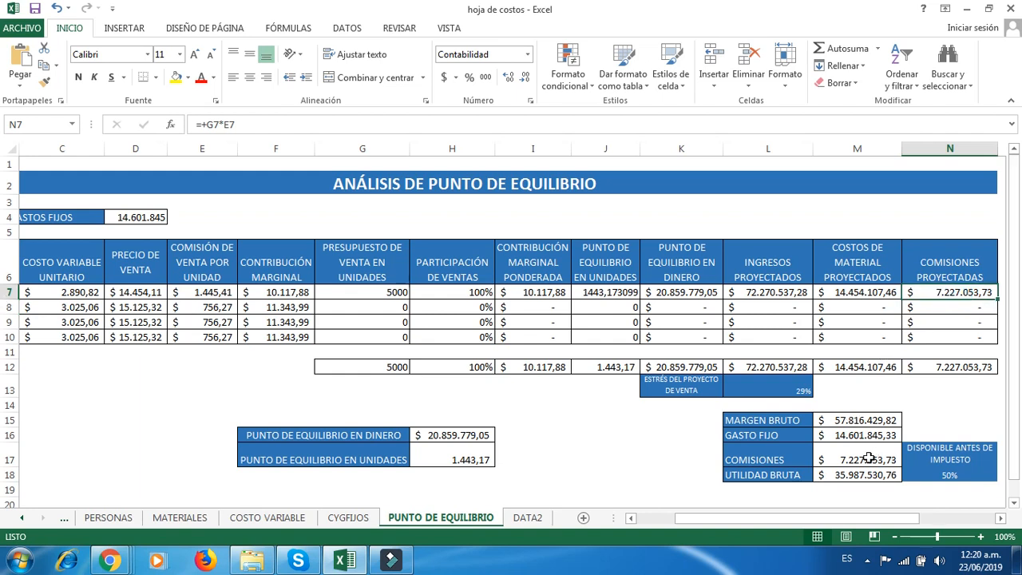
Step: Inspect the UTILIDAD BRUTA formula in M18 and the cells it references
{"action": "left_click", "coordinate": [855, 472]}
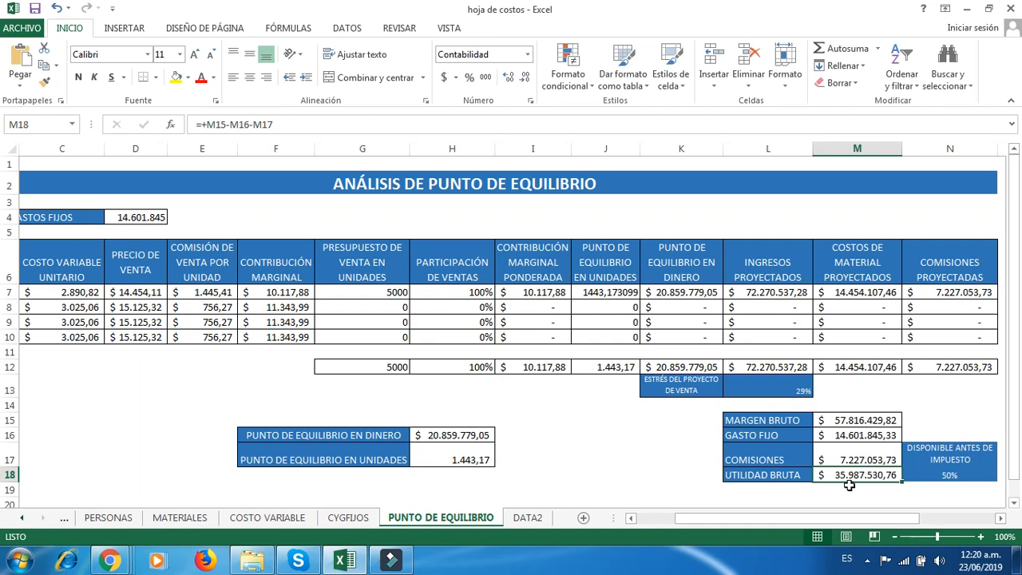
{"action": "double_click", "coordinate": [864, 474]}
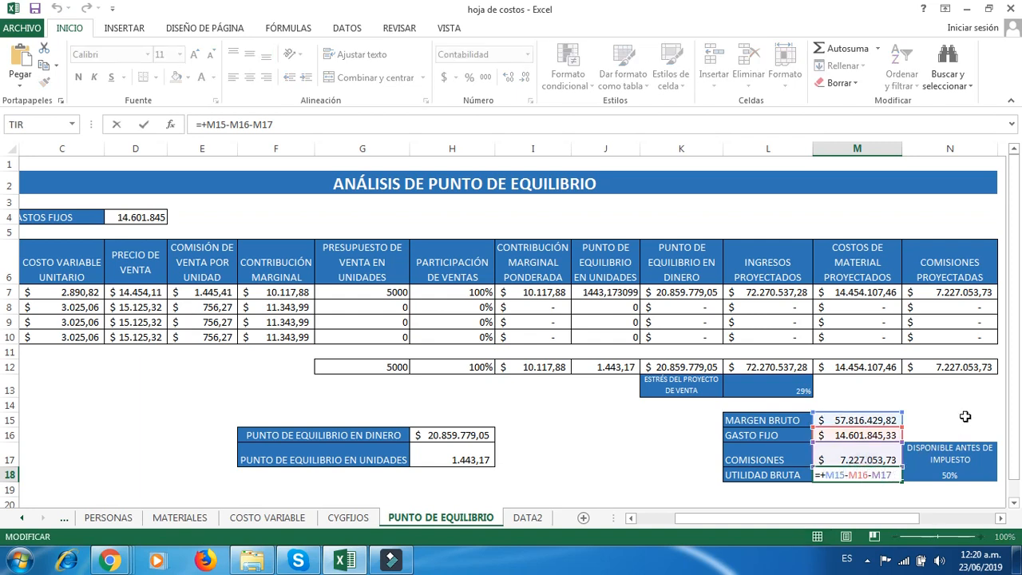
{"action": "key", "text": "Return"}
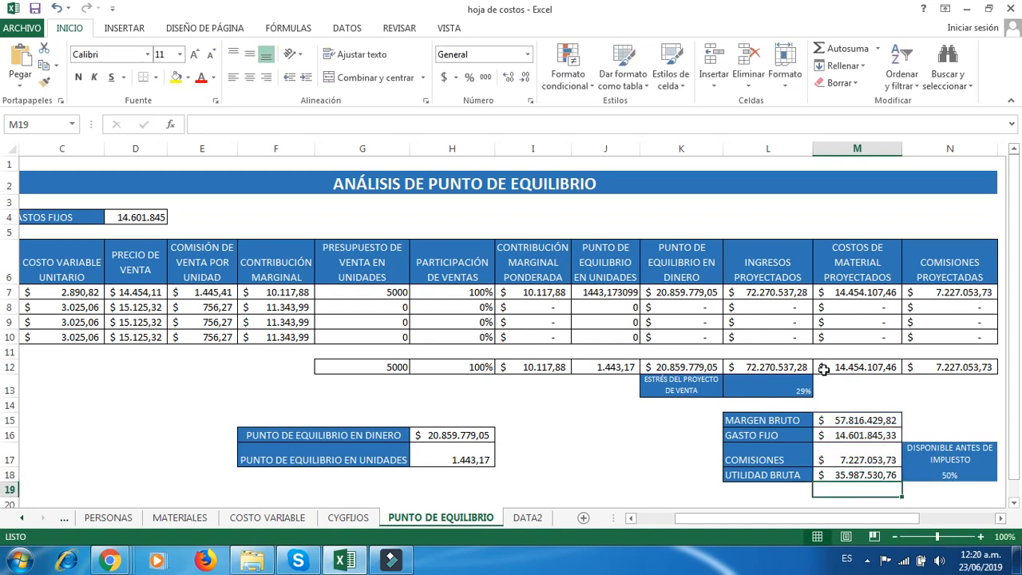
{"action": "left_click", "coordinate": [854, 476]}
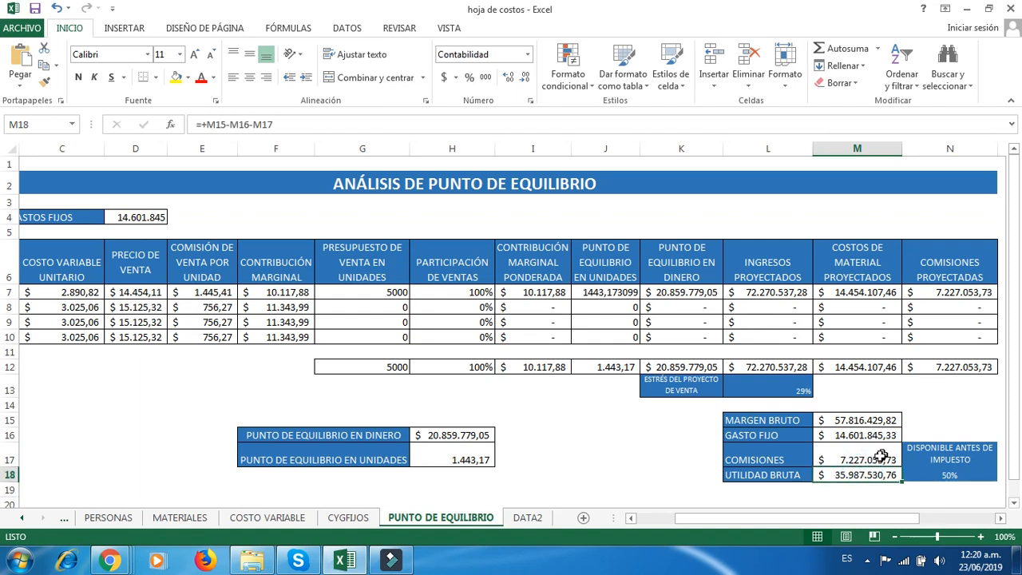
Step: Review the MARGEN BRUTO, GASTO FIJO and COMISIONES amounts in M15 through M17 as the components of UTILIDAD BRUTA
{"action": "left_click", "coordinate": [856, 423]}
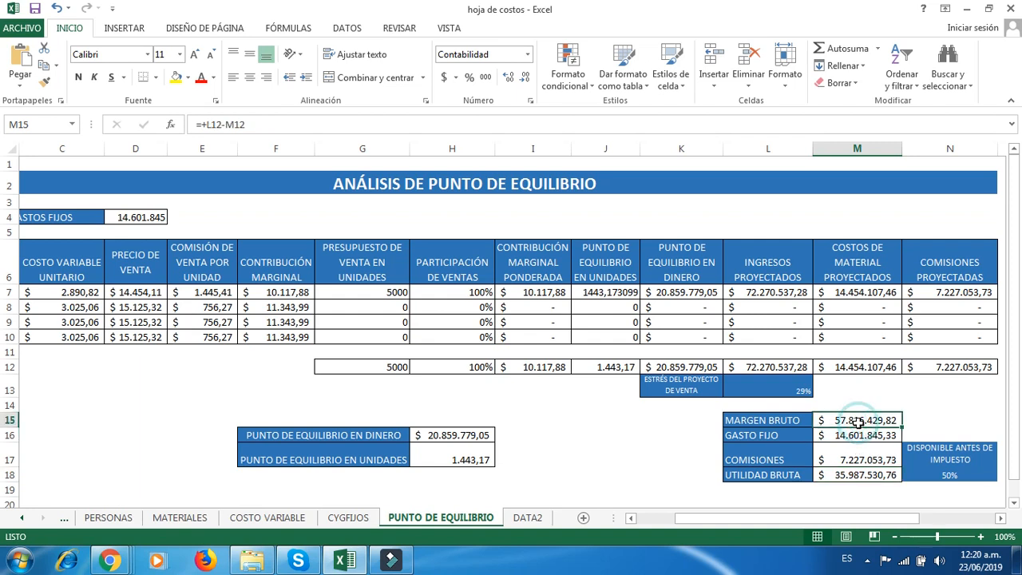
{"action": "left_click", "coordinate": [859, 442]}
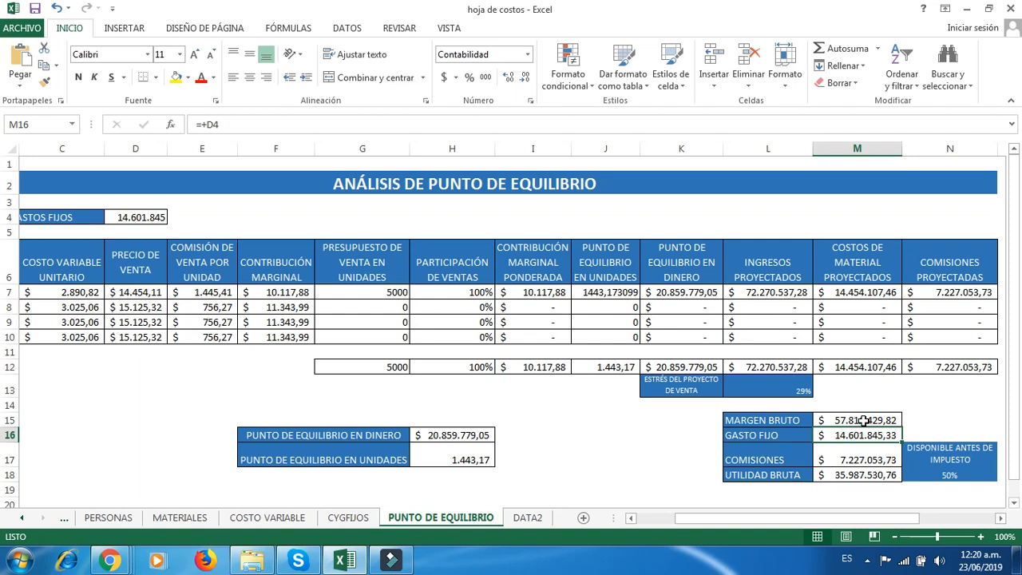
{"action": "left_click", "coordinate": [865, 421]}
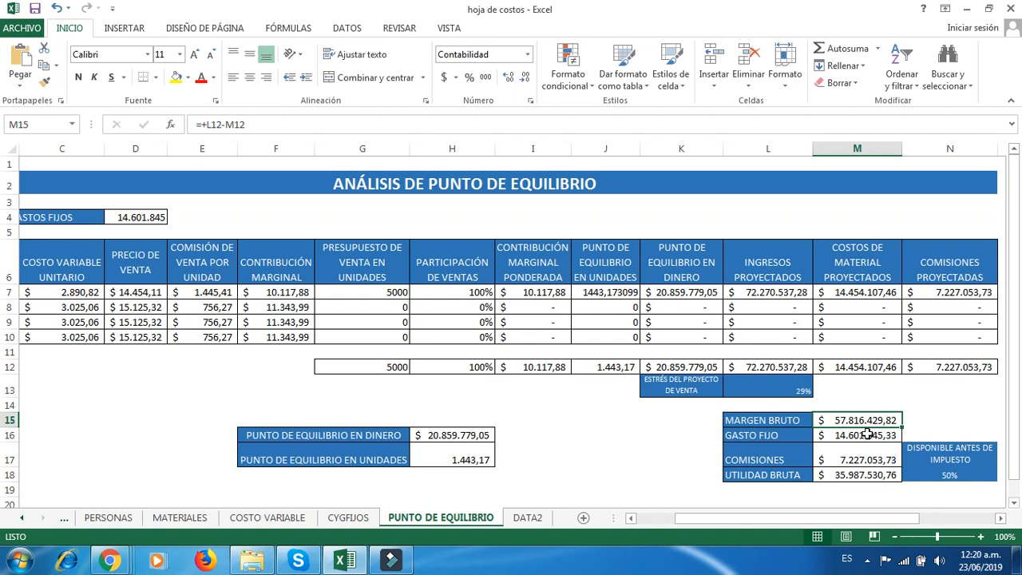
{"action": "left_click", "coordinate": [869, 434]}
{"action": "left_click", "coordinate": [844, 458]}
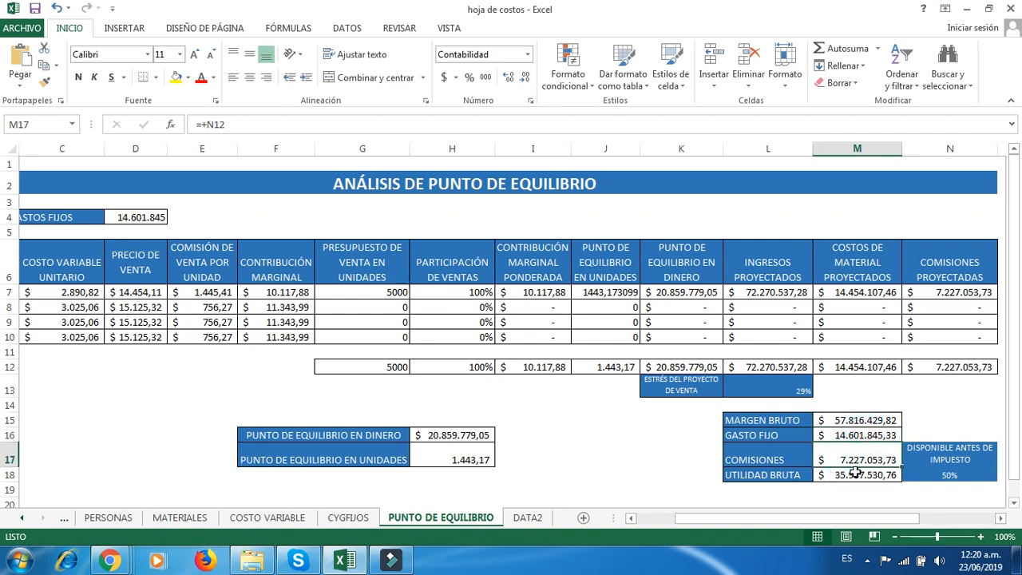
Step: Review UTILIDAD BRUTA in M18 and inspect the DISPONIBLE ANTES DE IMPUESTO percentage formula in N18
{"action": "left_click", "coordinate": [848, 474]}
{"action": "left_click", "coordinate": [963, 454]}
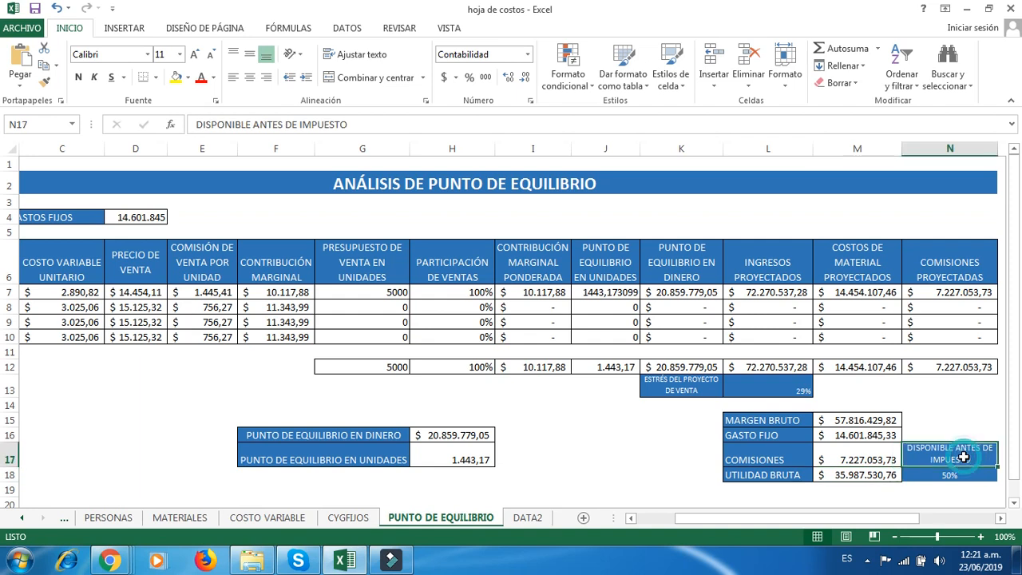
{"action": "left_click", "coordinate": [933, 477]}
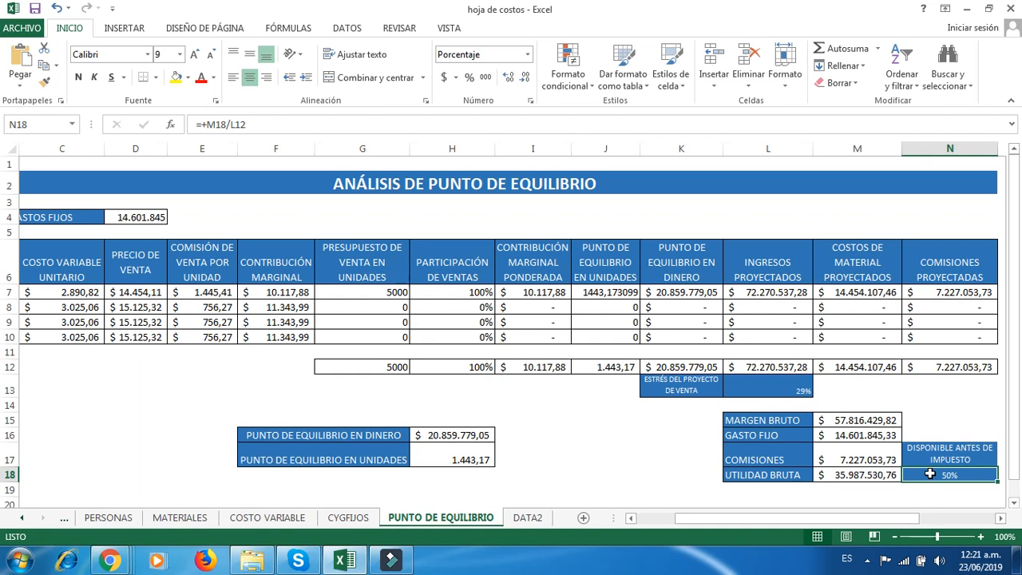
Step: Trace PUNTO DE EQUILIBRIO EN DINERO in H16 to the column total in K12 and its heading
{"action": "key", "text": "Left"}
{"action": "key", "text": "Left"}
{"action": "key", "text": "Left"}
{"action": "key", "text": "Left"}
{"action": "key", "text": "Left"}
{"action": "key", "text": "Left"}
{"action": "key", "text": "Left"}
{"action": "key", "text": "Left"}
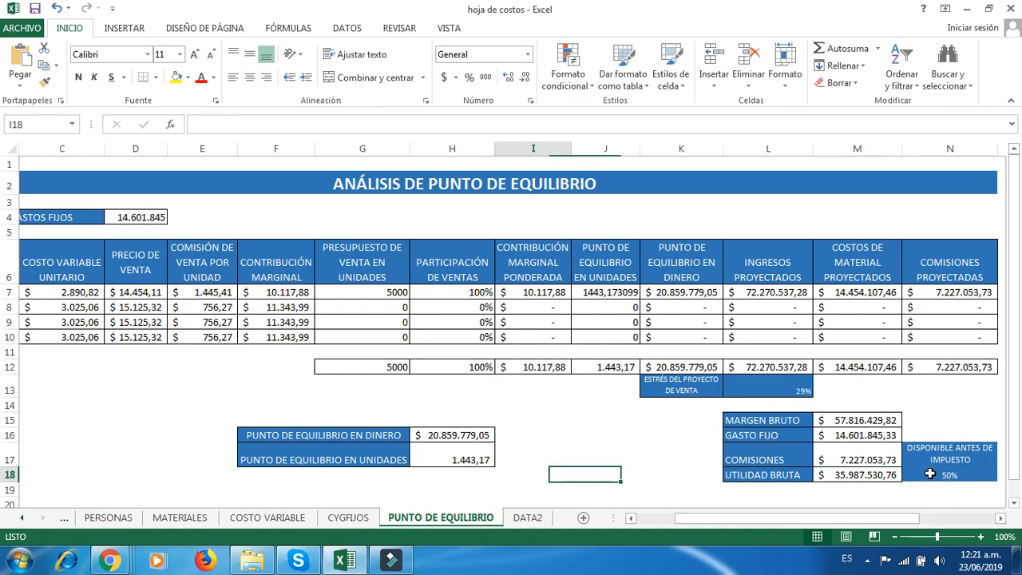
{"action": "key", "text": "Up"}
{"action": "key", "text": "Up"}
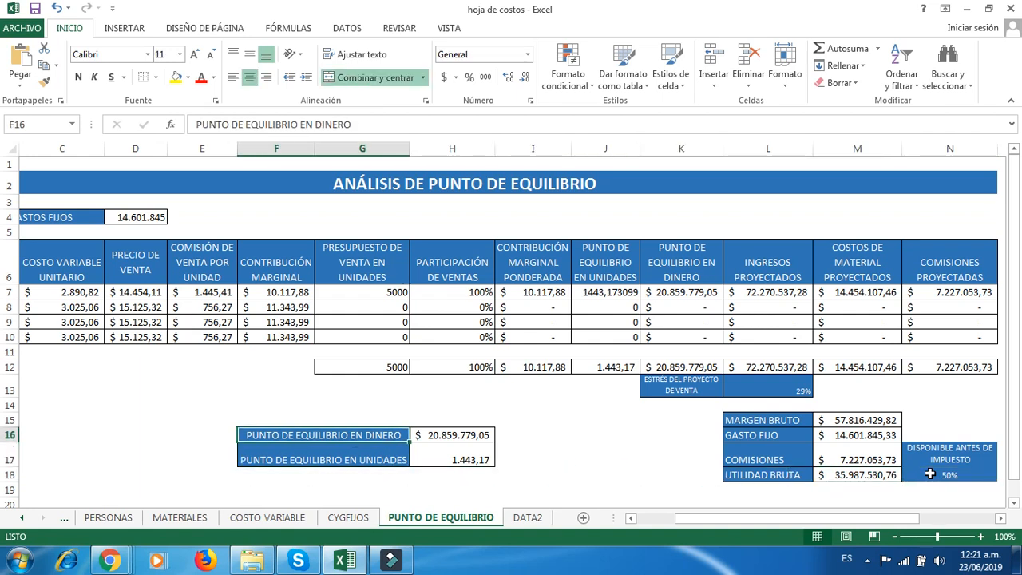
{"action": "key", "text": "Right"}
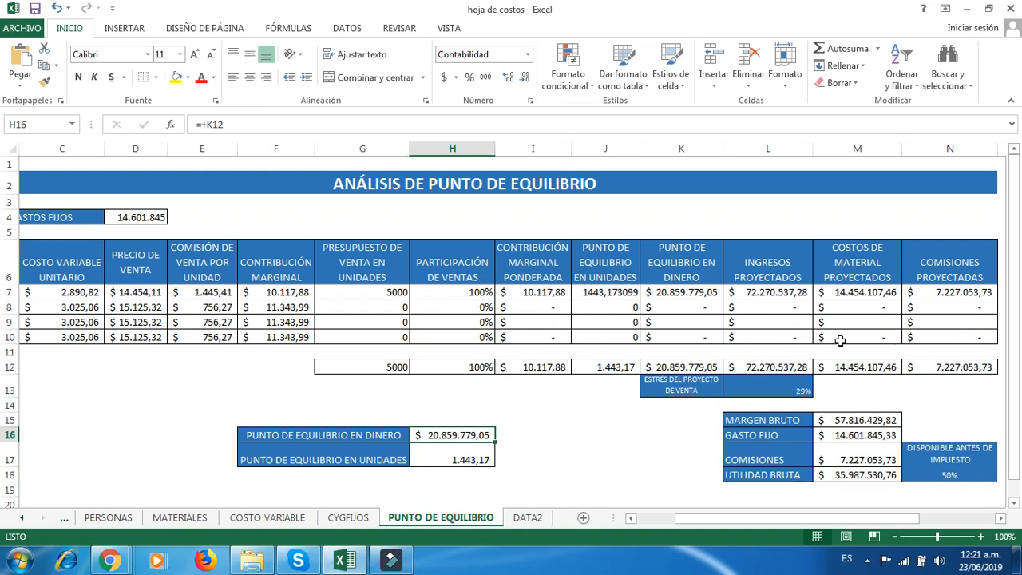
{"action": "left_click", "coordinate": [680, 364]}
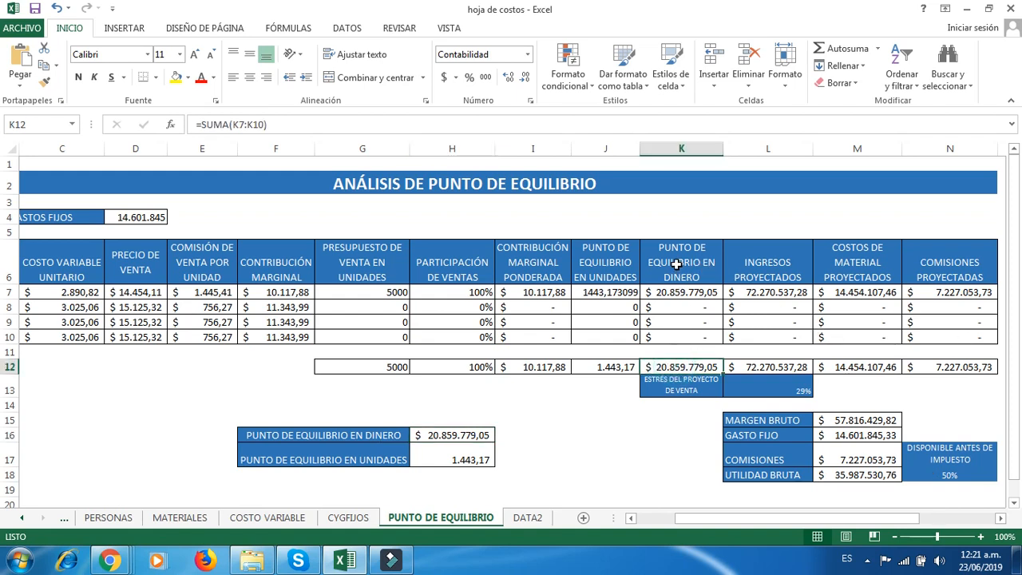
{"action": "left_click", "coordinate": [677, 265]}
{"action": "left_click_drag", "start_coordinate": [680, 350], "coordinate": [679, 350]}
{"action": "left_click", "coordinate": [664, 366]}
Step: Inspect PUNTO DE EQUILIBRIO EN UNIDADES in H17 and compare it with the budgeted sales units in G12 and G7
{"action": "left_click", "coordinate": [469, 458]}
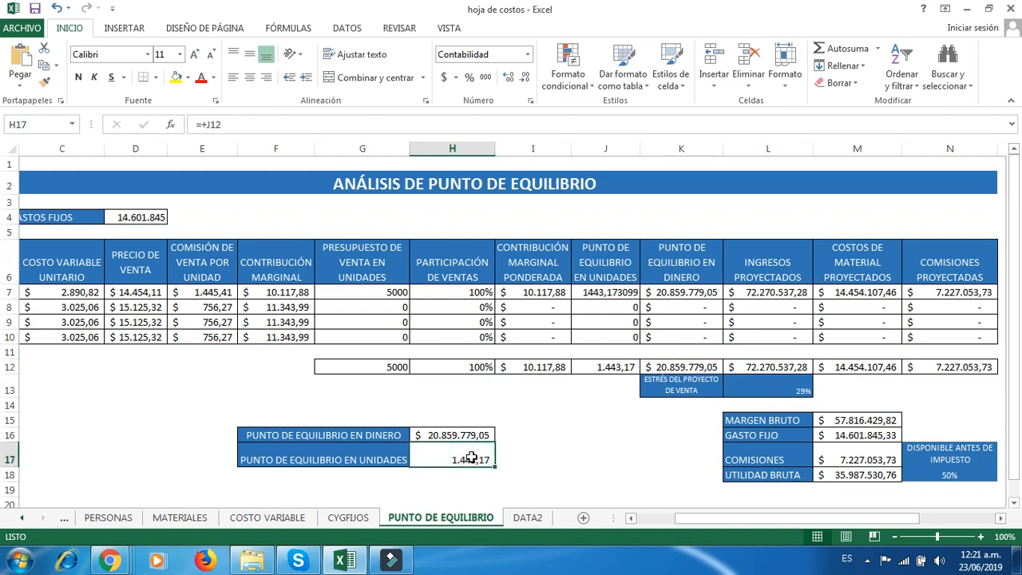
{"action": "left_click", "coordinate": [378, 367]}
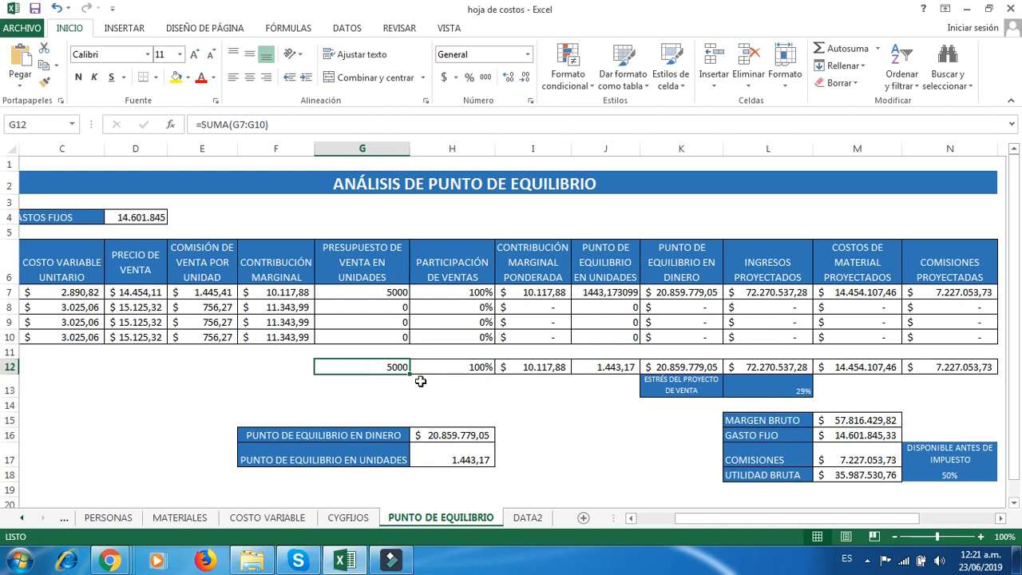
{"action": "left_click", "coordinate": [468, 456]}
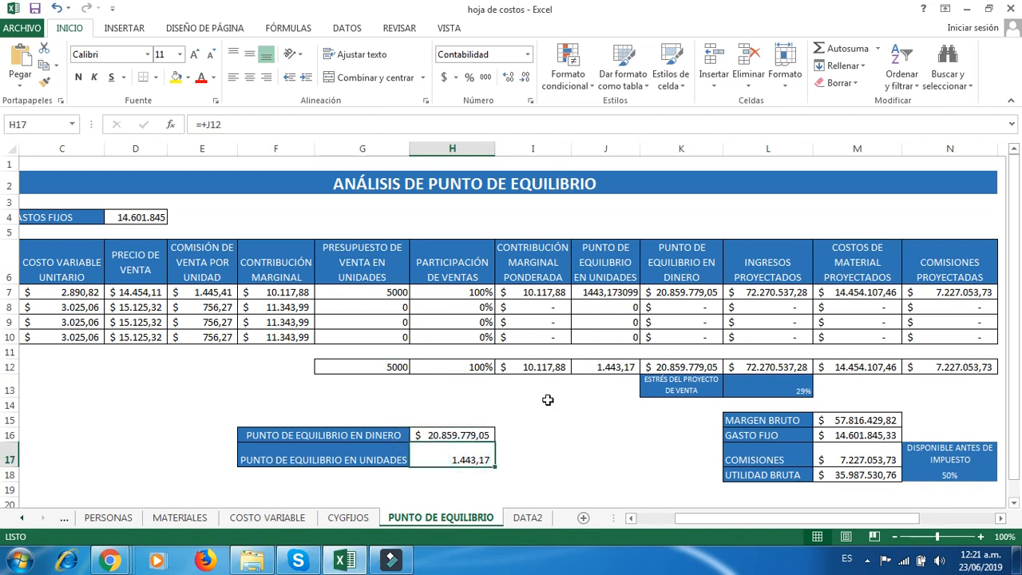
{"action": "left_click", "coordinate": [376, 297]}
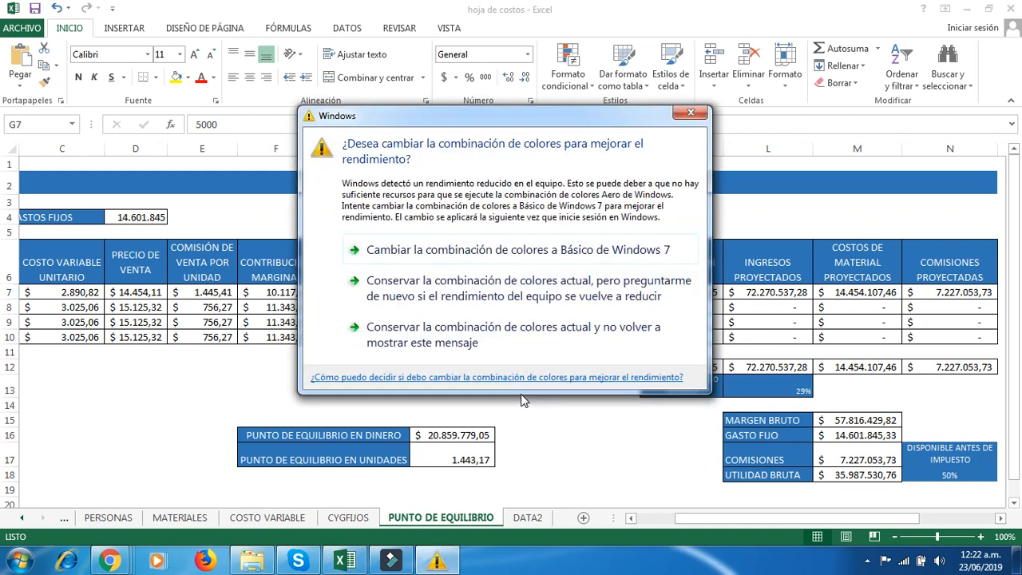
Step: Keep the current Windows color scheme with the option to be asked again if performance drops, and select empty cell J14
{"action": "left_click", "coordinate": [441, 295]}
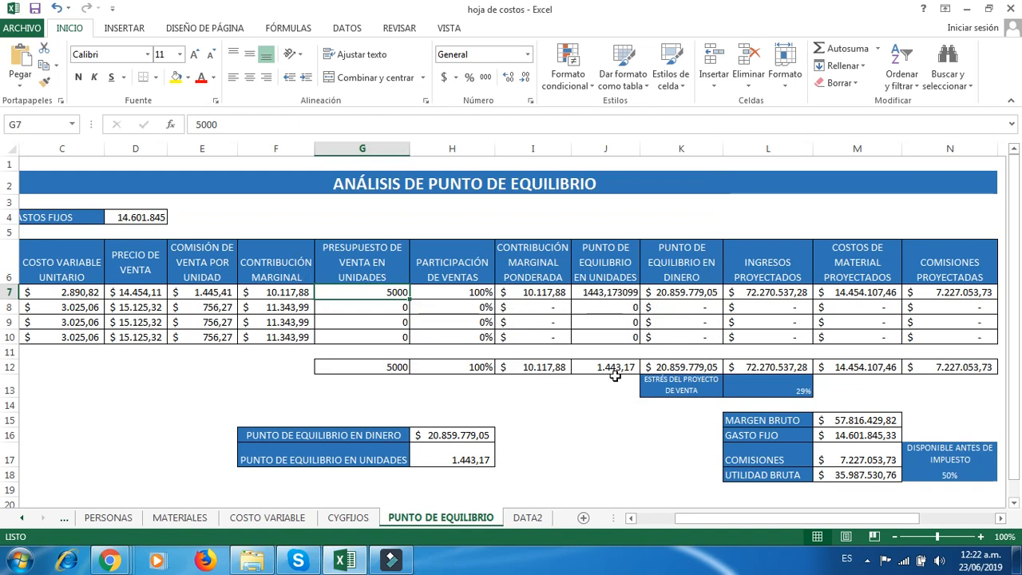
{"action": "left_click", "coordinate": [576, 400]}
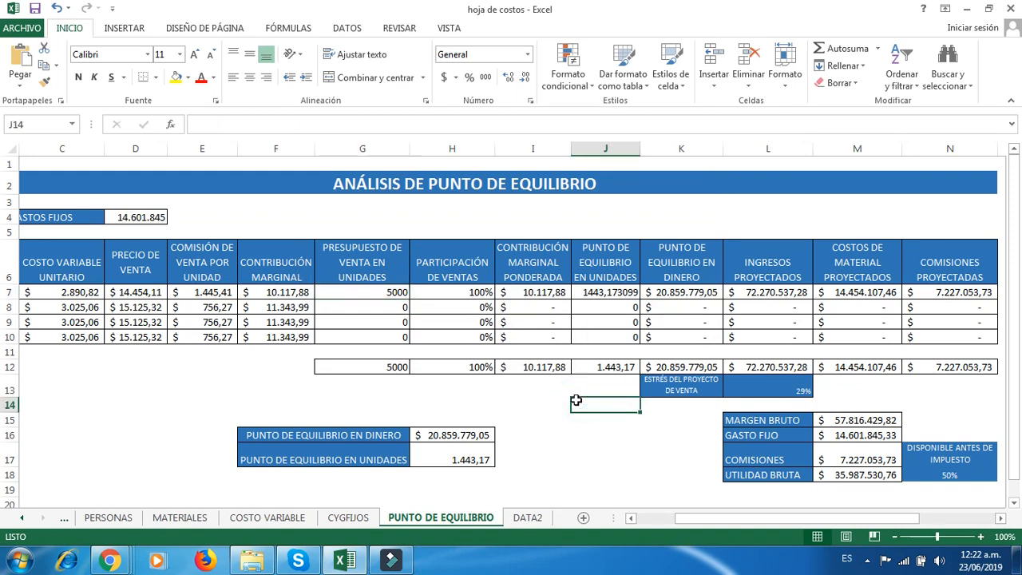